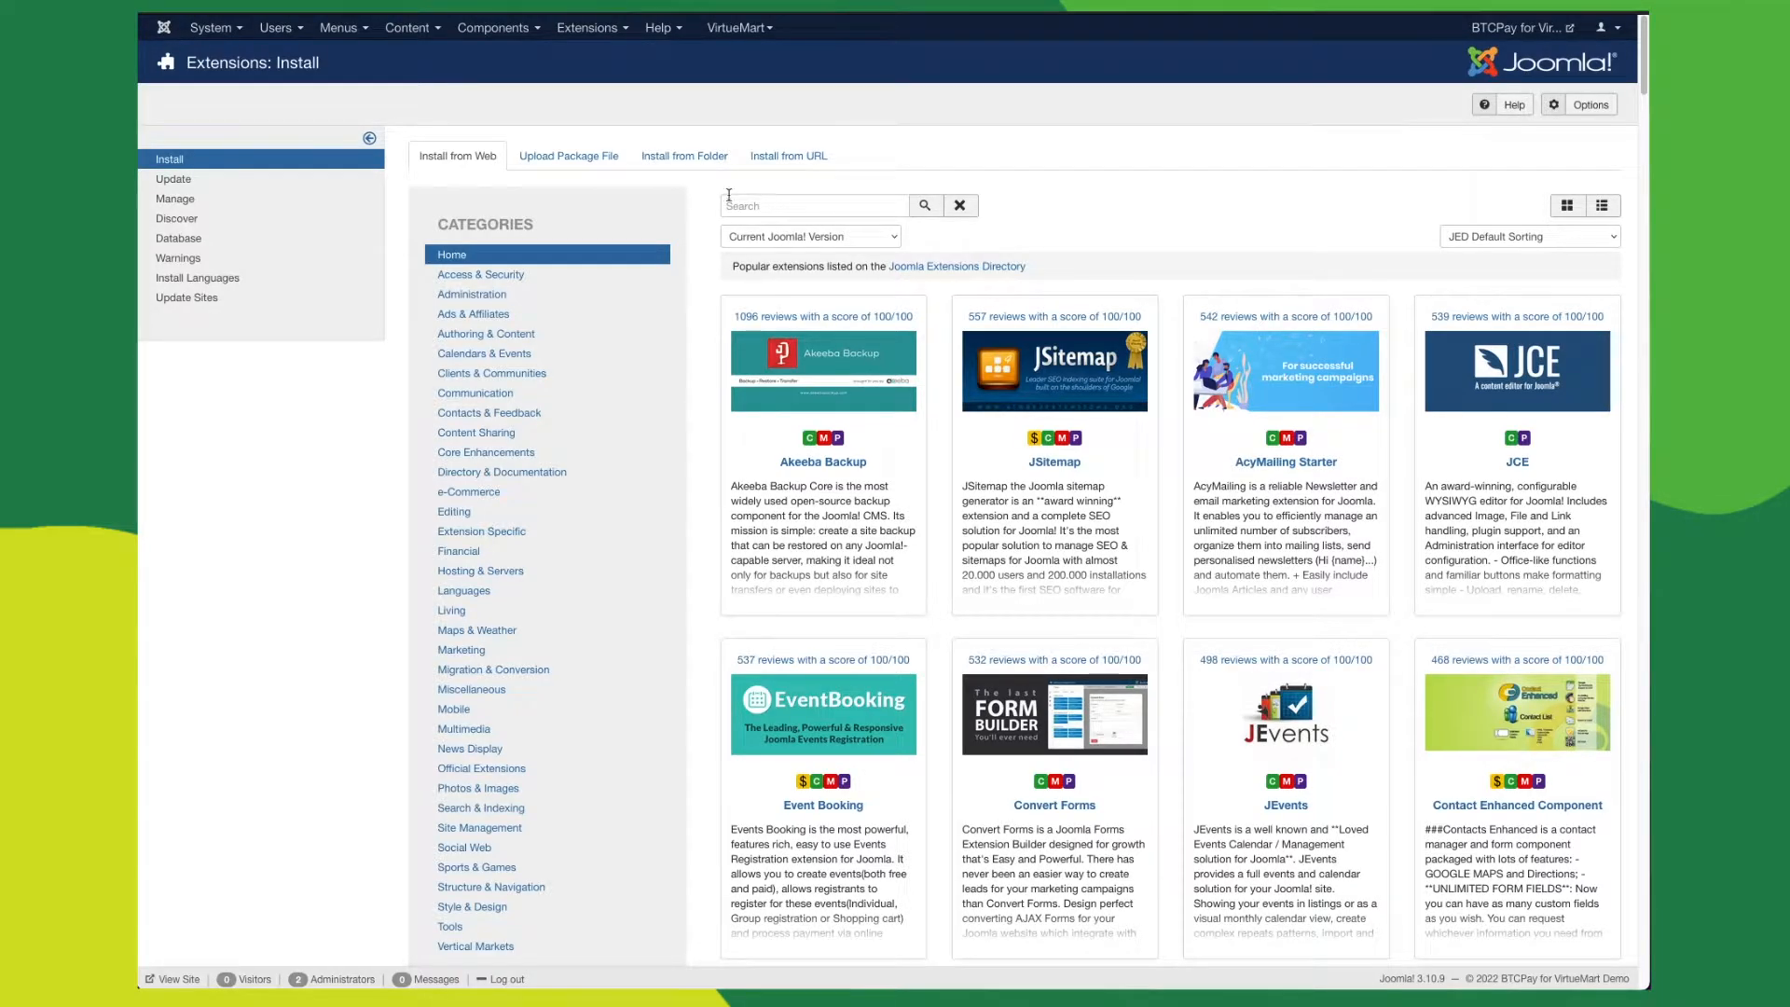
Step: Search the web extension directory for "btcpay" and install the VM Payment - BTCPay for VirtueMart plugin
{"action": "left_click", "coordinate": [799, 215]}
{"action": "type", "text": "btcpay"}
{"action": "key", "text": "Return"}
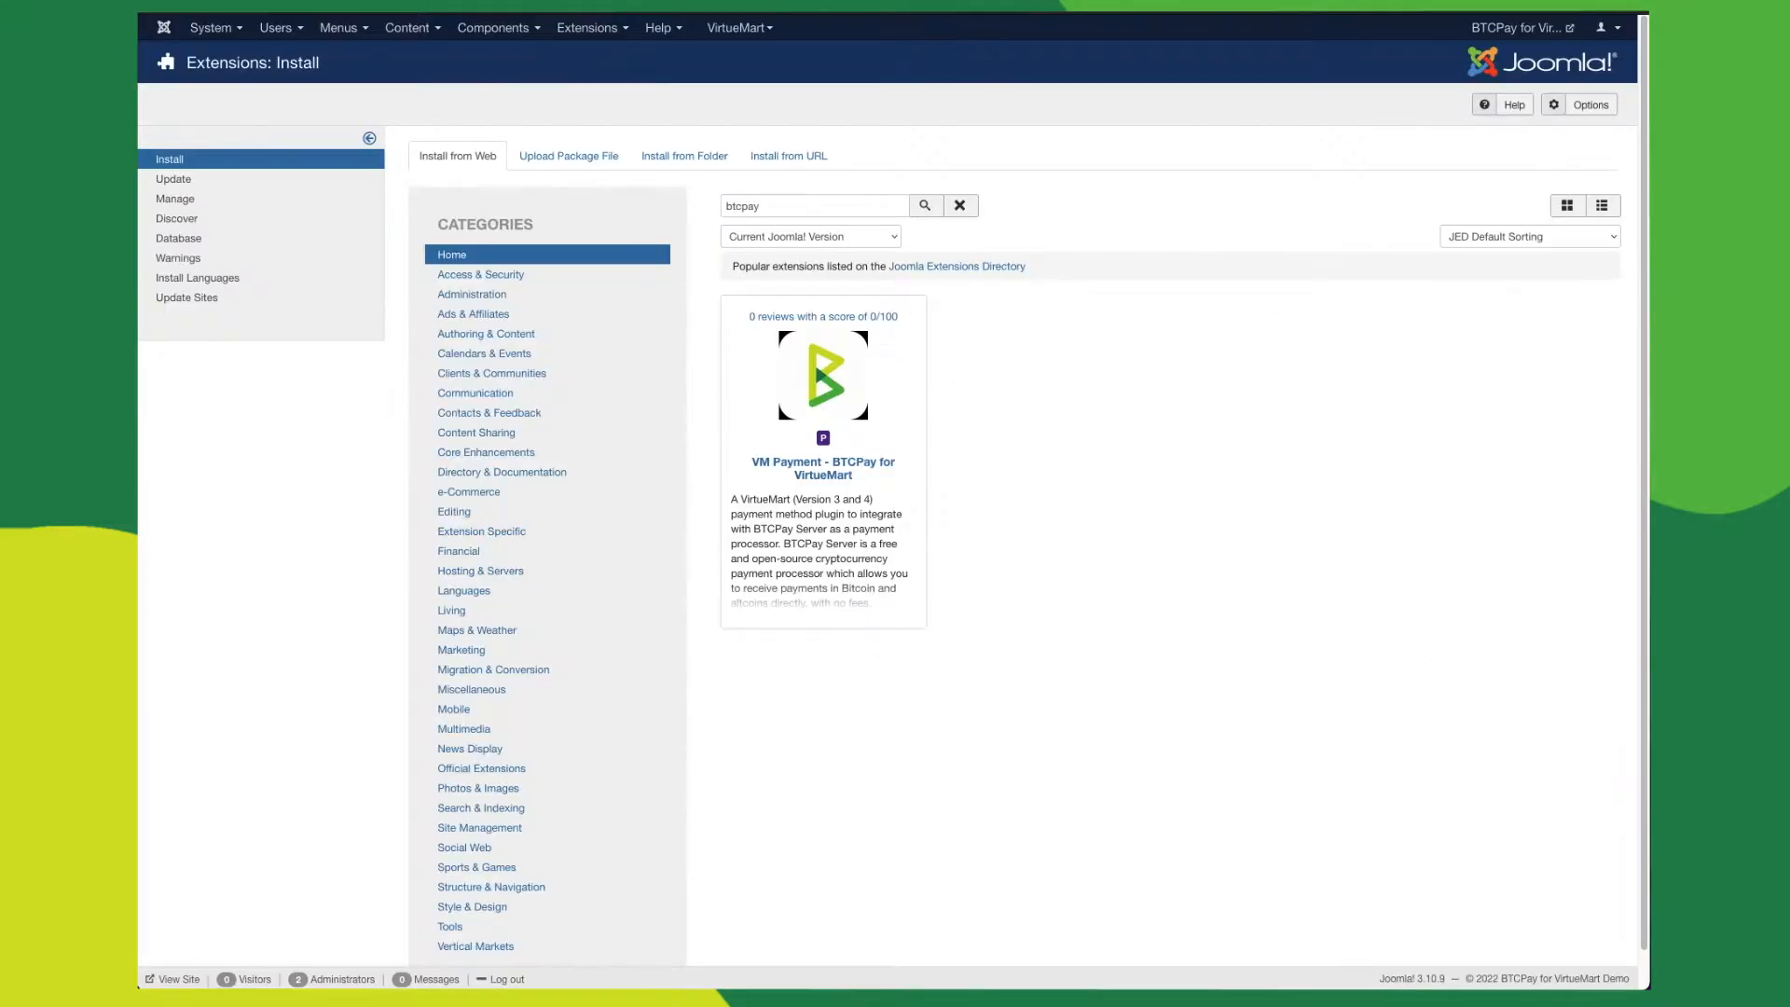
{"action": "left_click", "coordinate": [820, 468]}
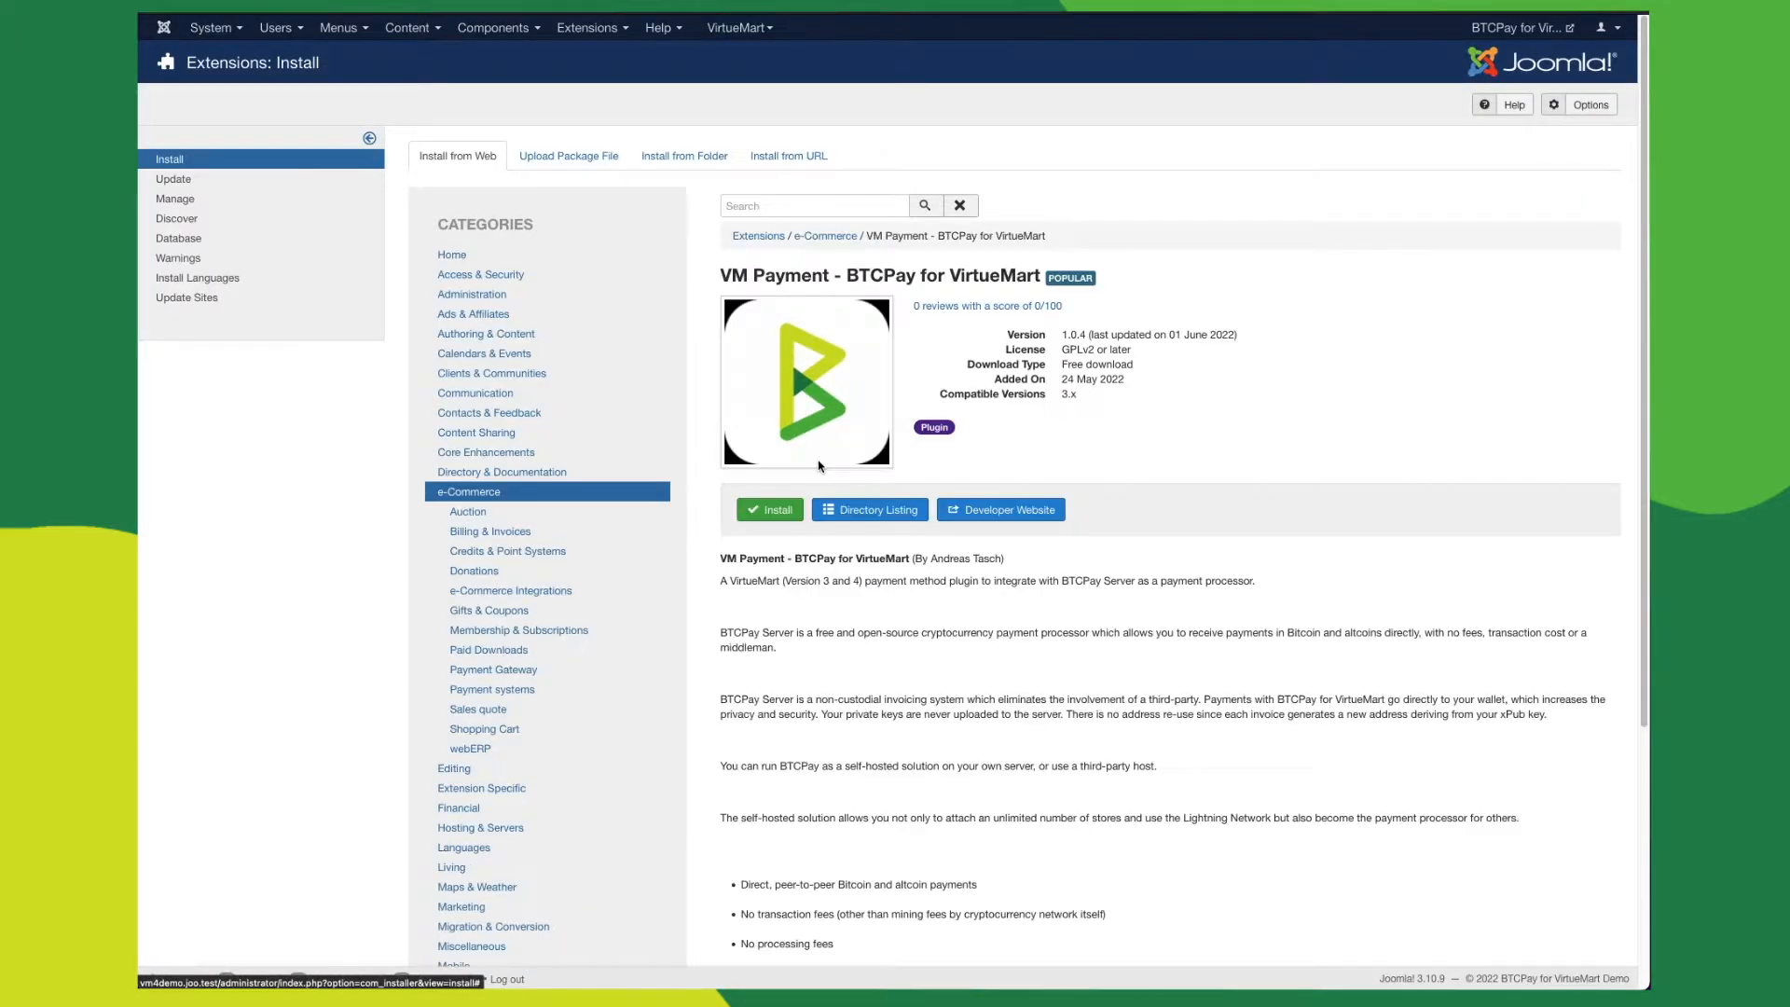
{"action": "left_click", "coordinate": [774, 511]}
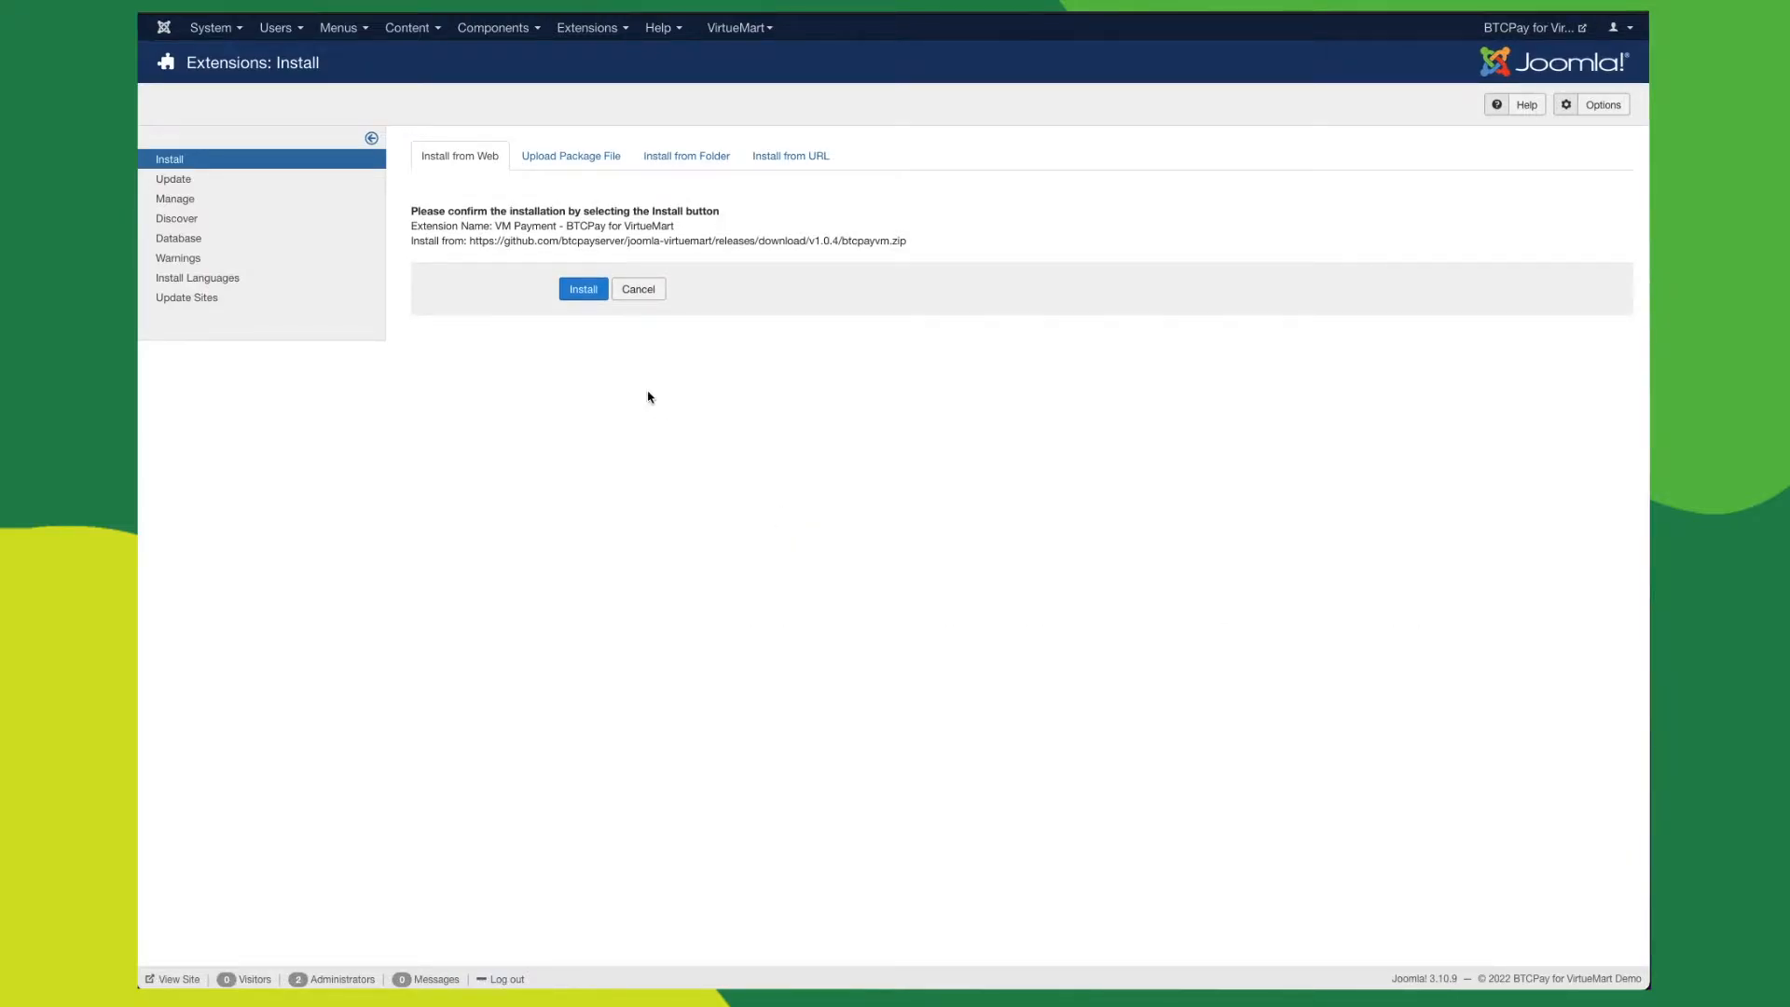
{"action": "left_click", "coordinate": [579, 290]}
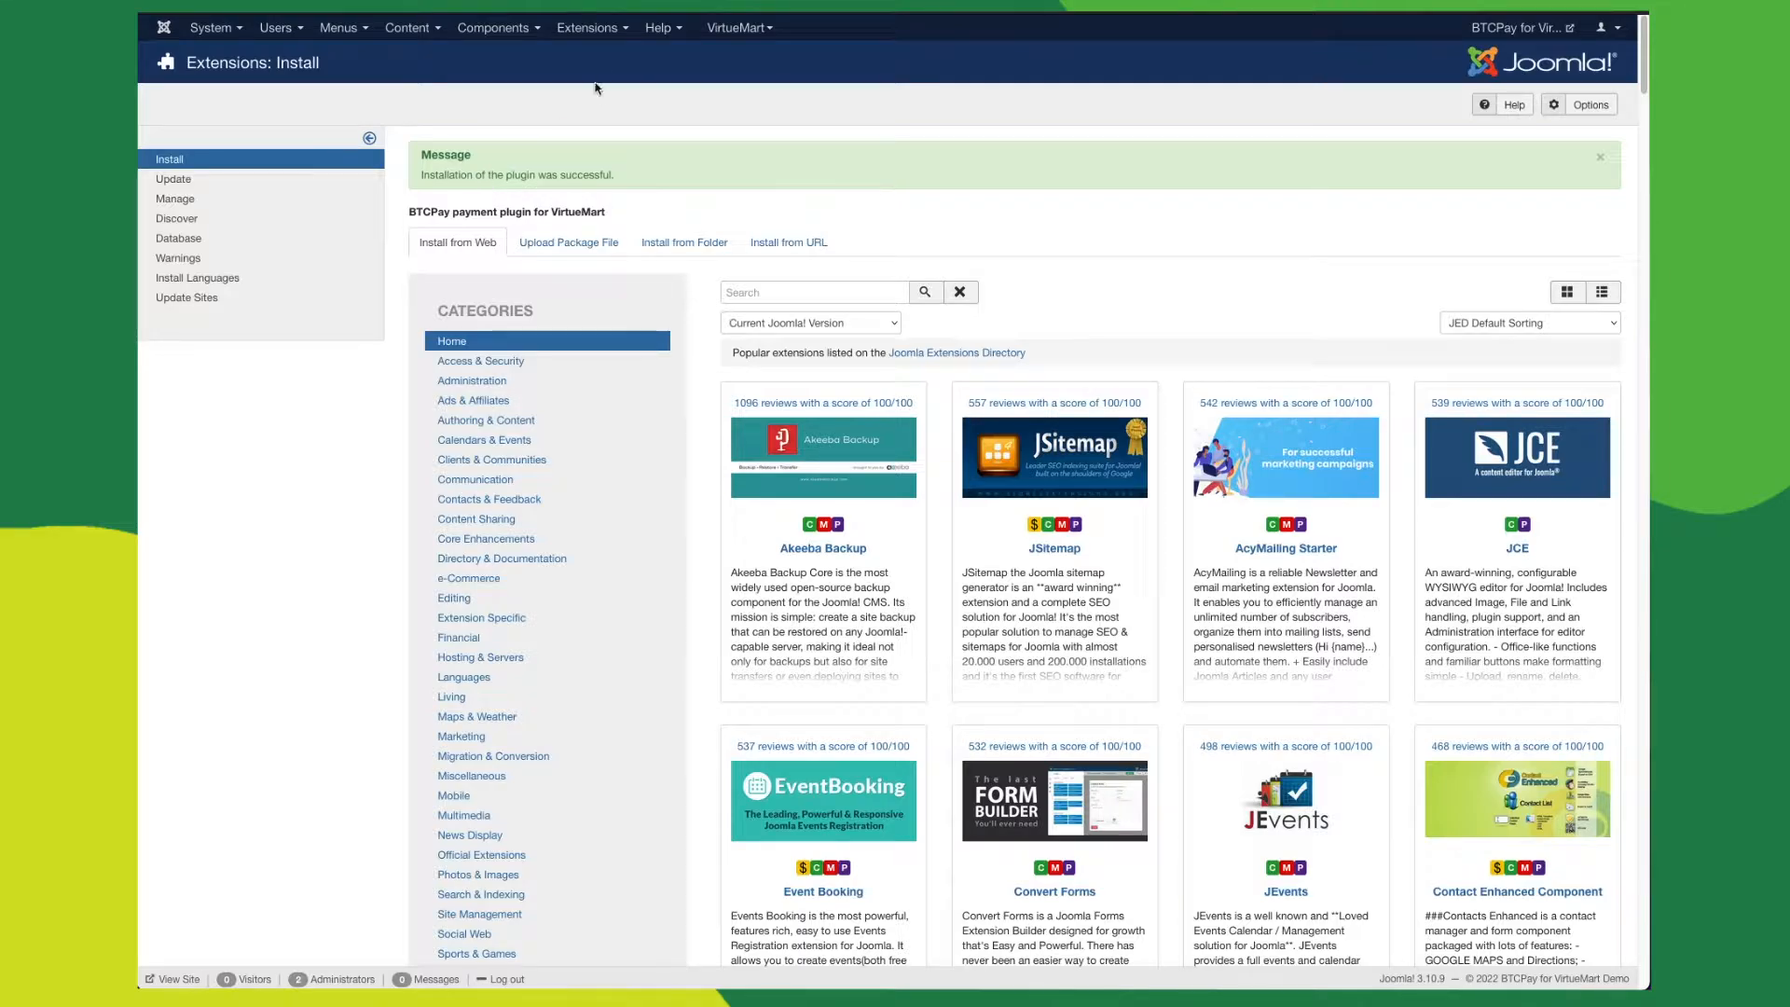
Step: Find the BTCPay plugin among the installed extensions by searching "btcpay" and enable it
{"action": "left_click", "coordinate": [595, 27]}
{"action": "mouse_move", "coordinate": [622, 58]}
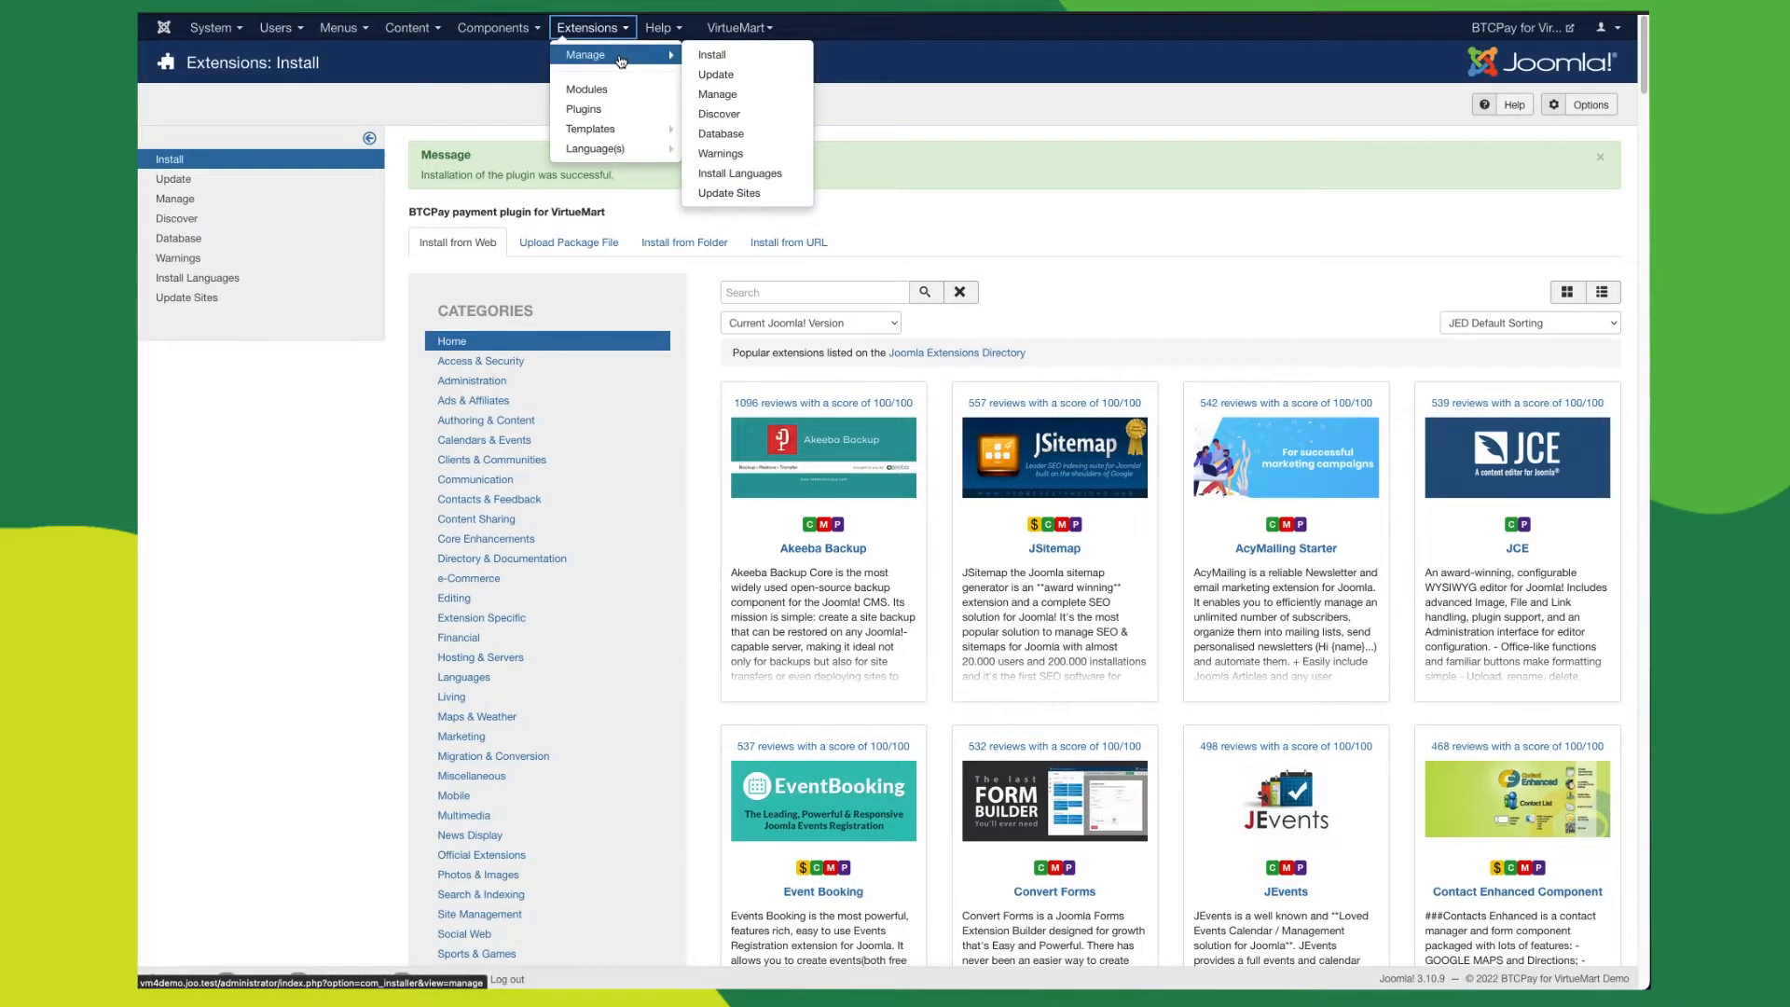
{"action": "left_click", "coordinate": [745, 97]}
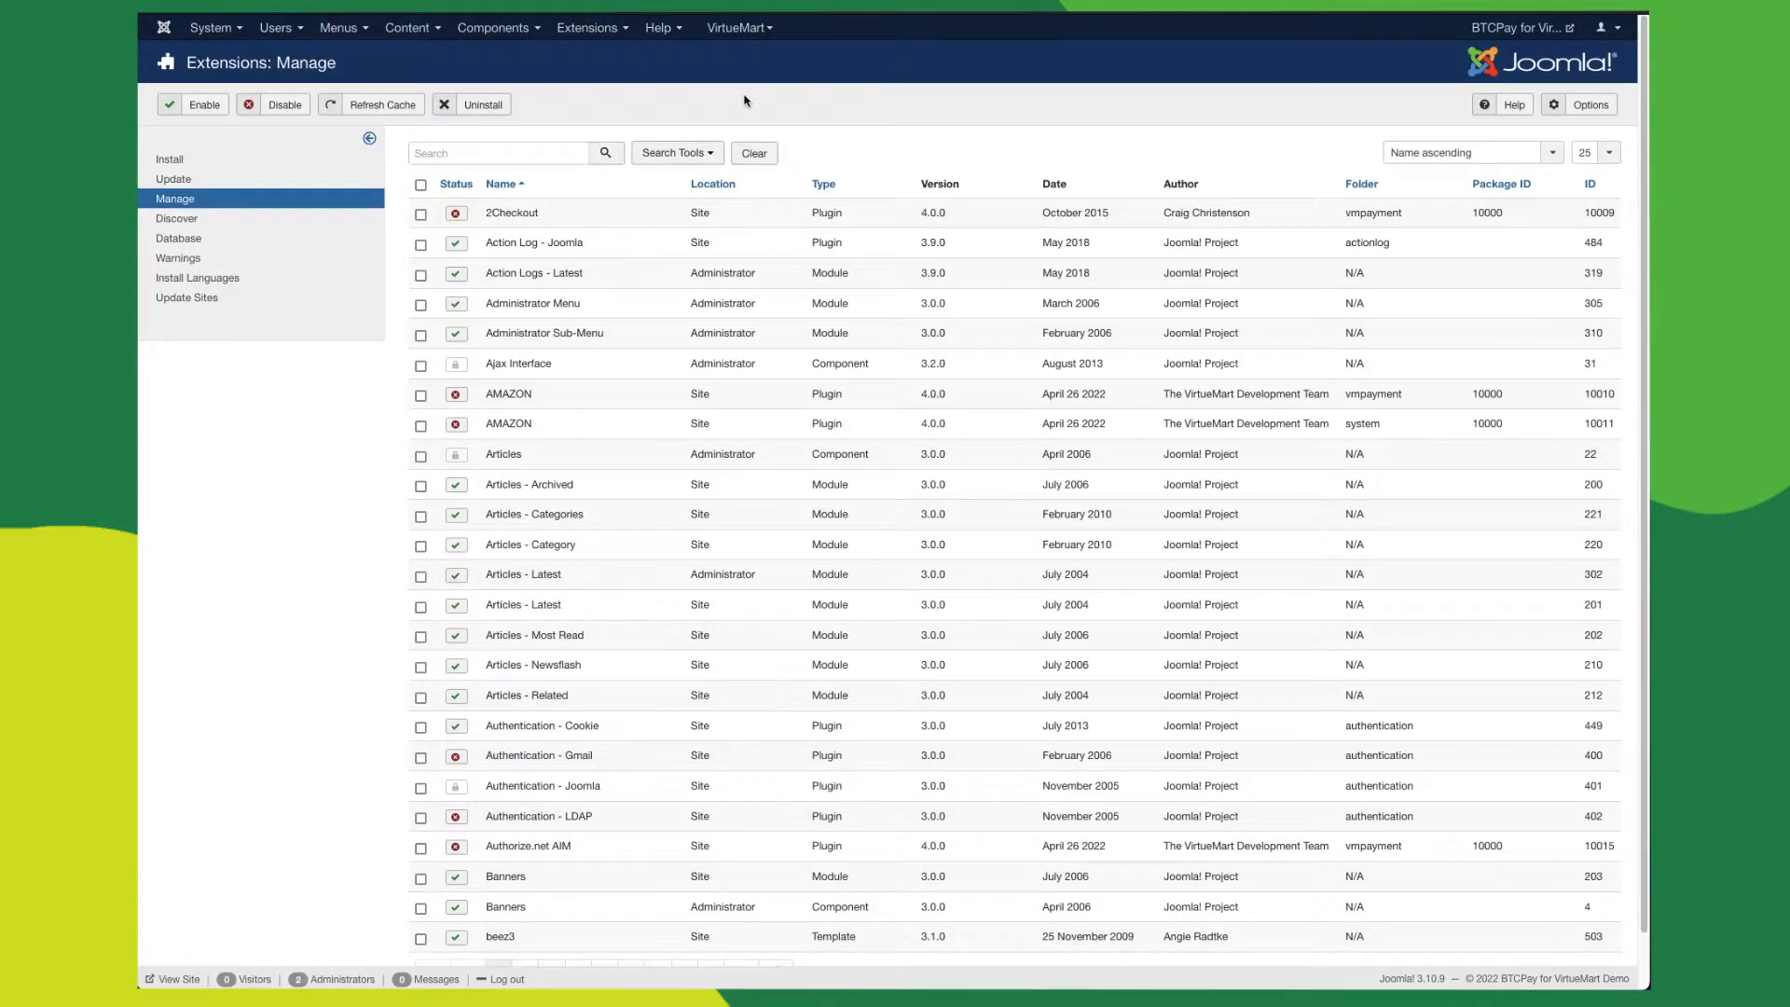
{"action": "left_click", "coordinate": [517, 151]}
{"action": "type", "text": "b"}
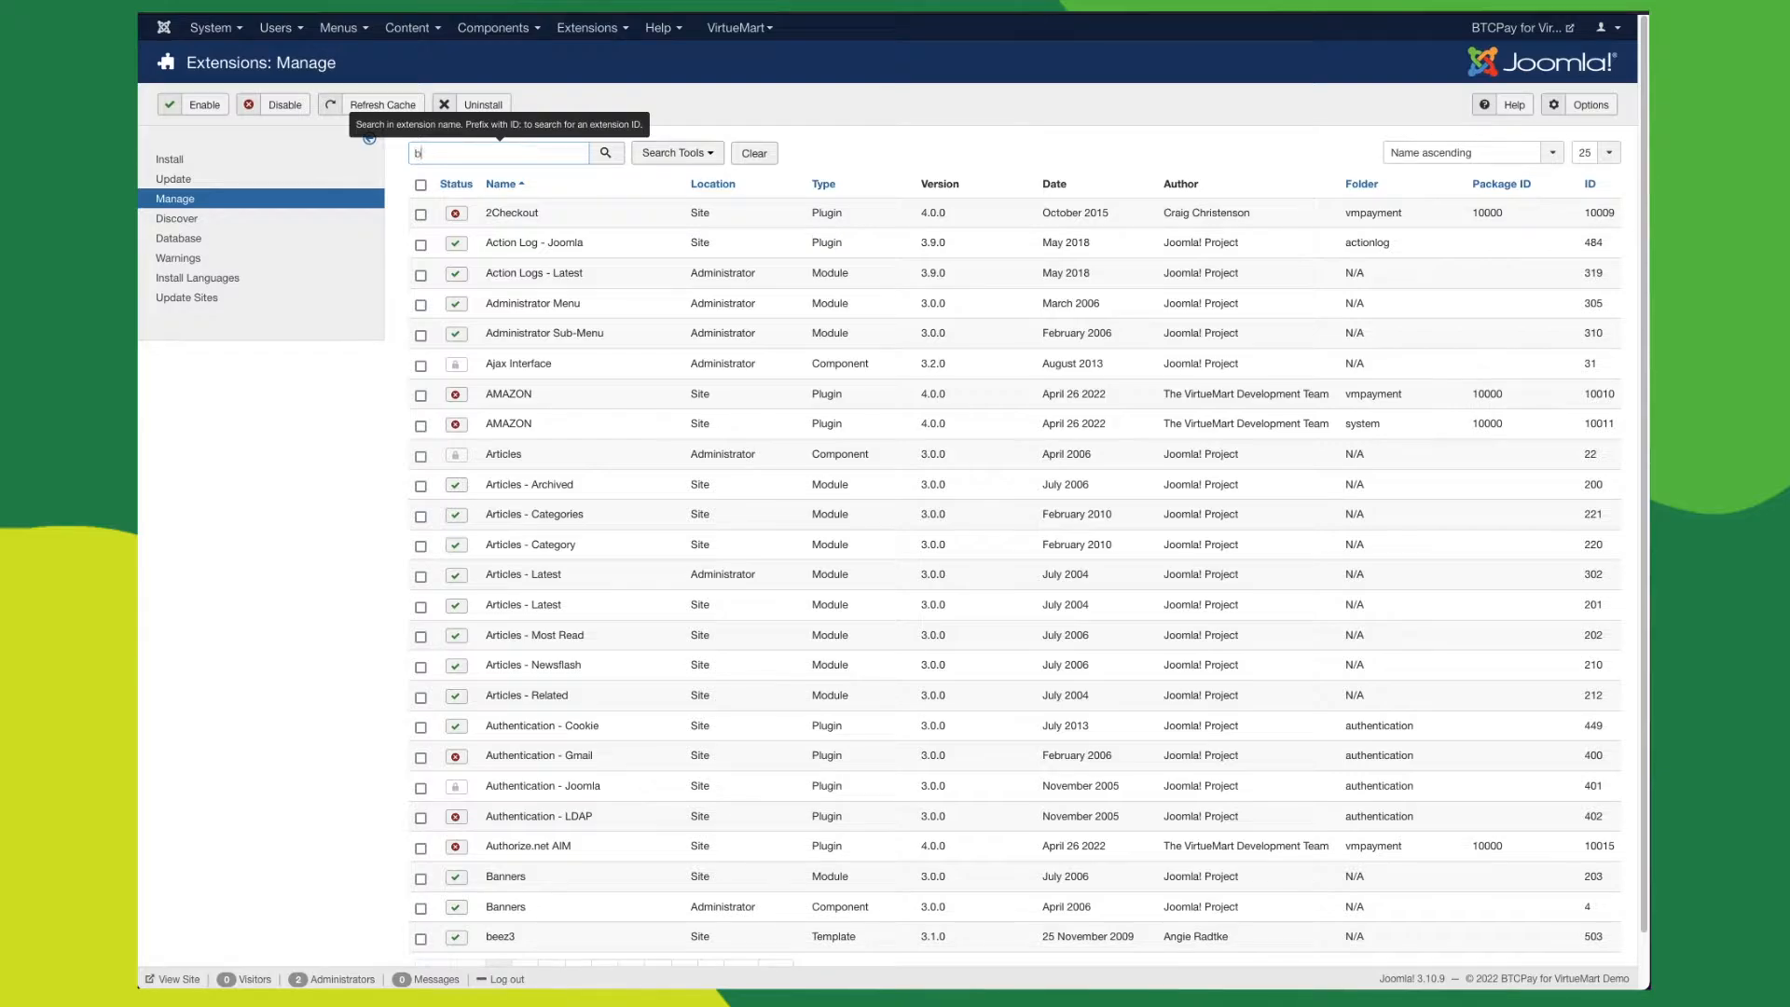
{"action": "type", "text": "tcpay"}
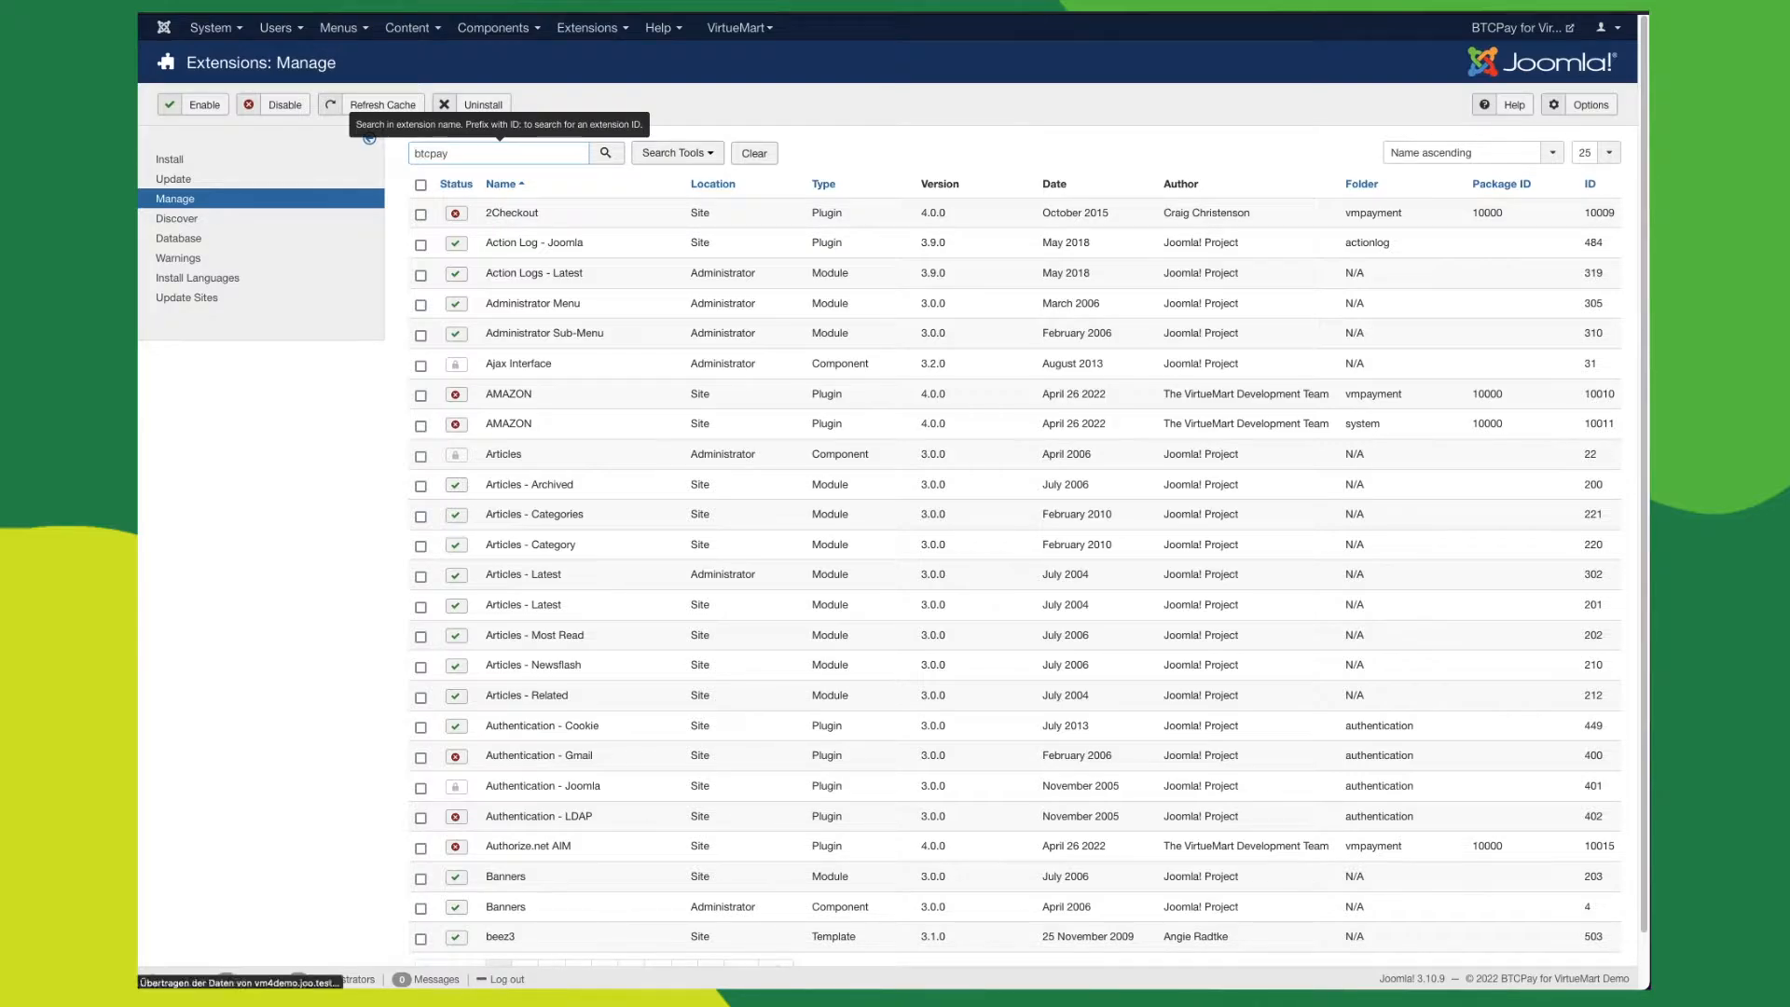
{"action": "key", "text": "Return"}
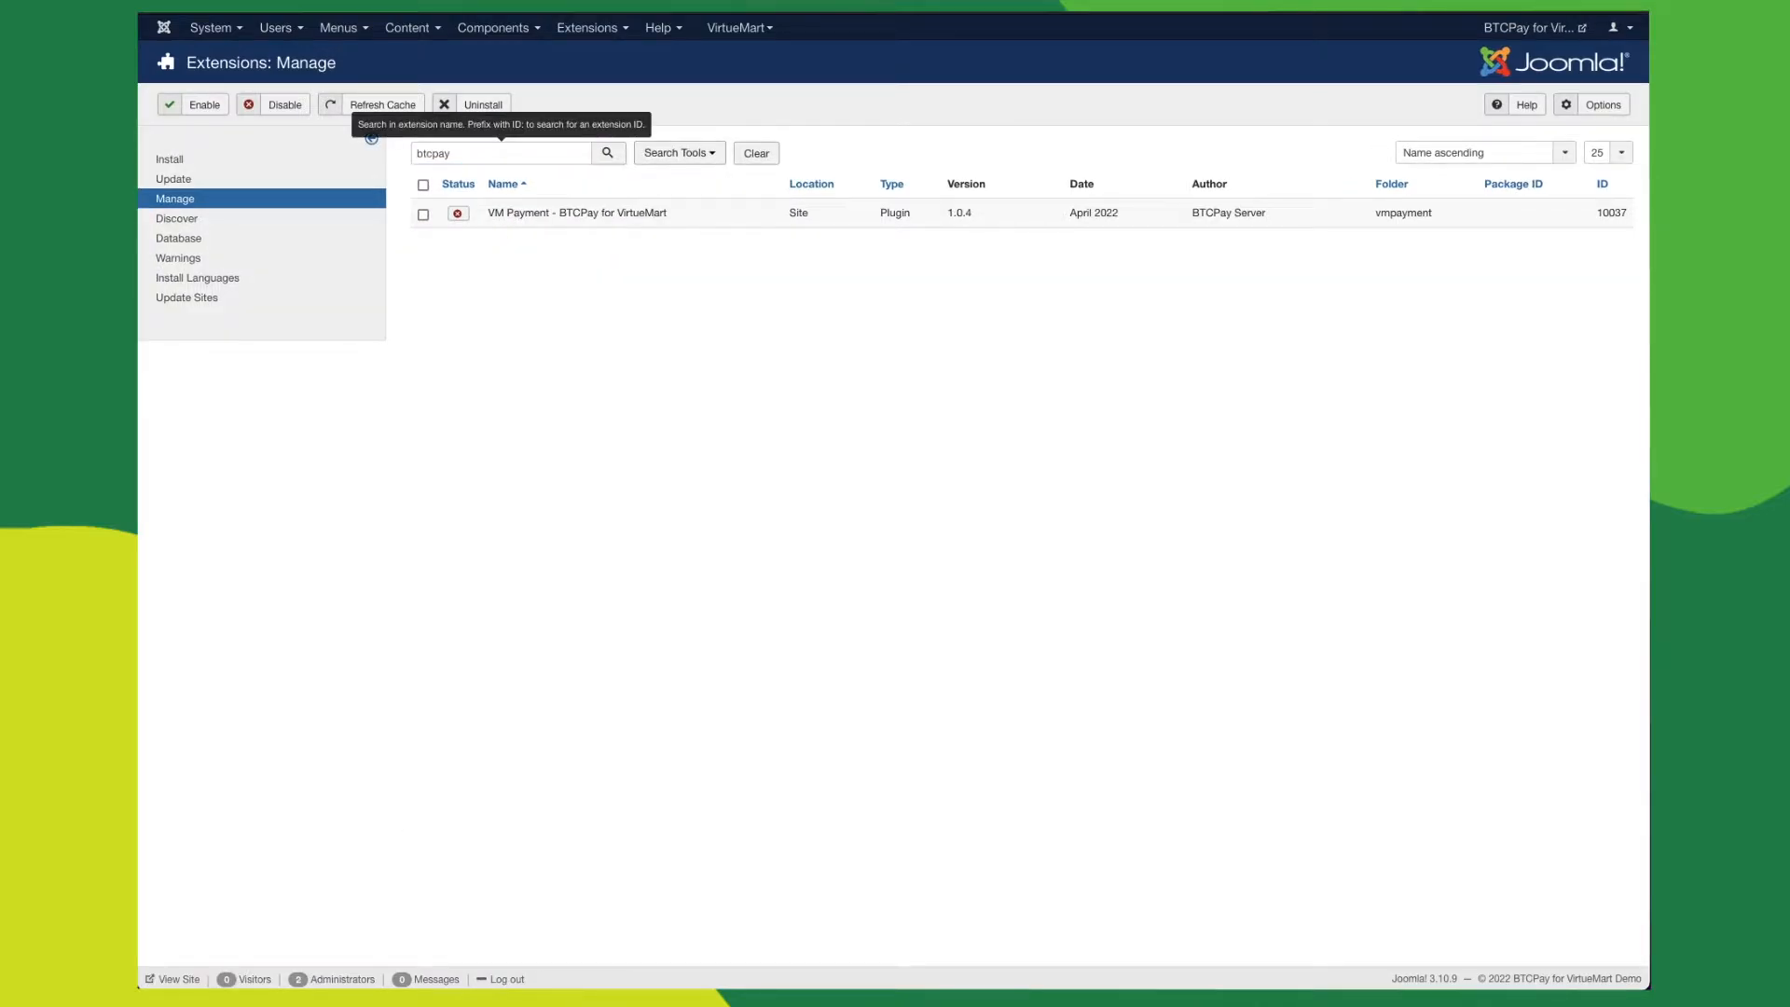
{"action": "left_click", "coordinate": [455, 215]}
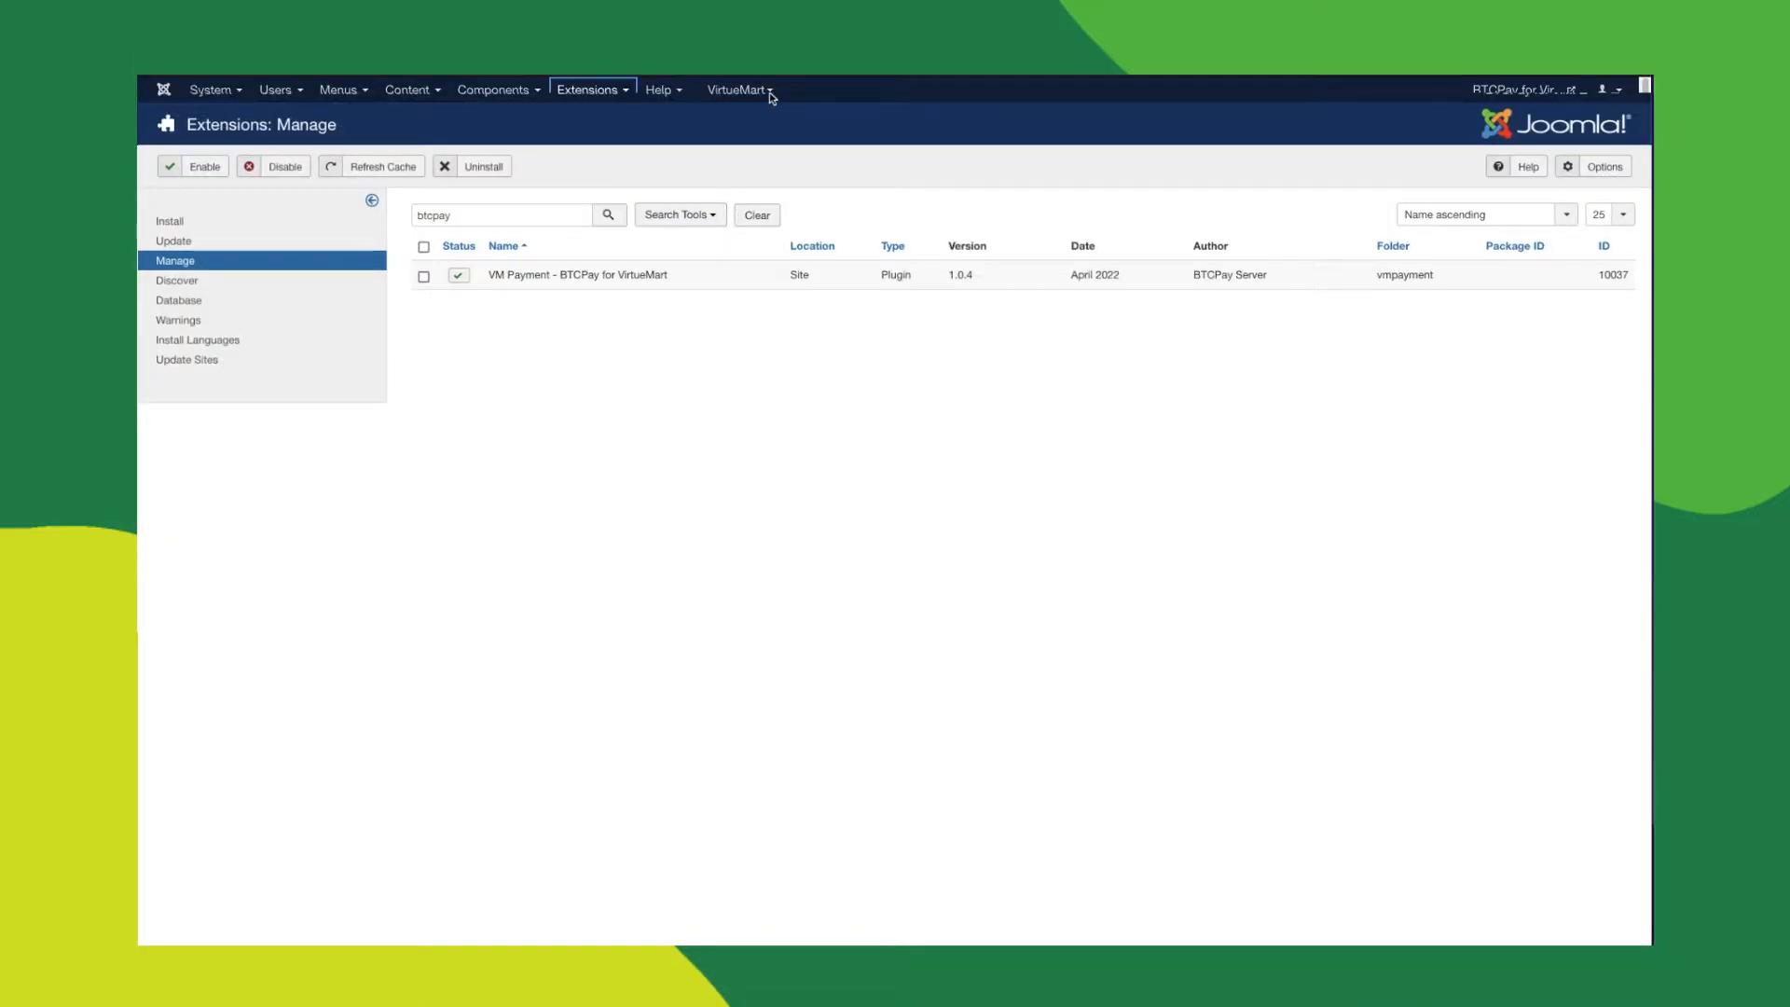
Step: Create a published VirtueMart payment method named "Bitcoin / Lightning Network" with the Sef alias "btcpay"
{"action": "left_click", "coordinate": [766, 90]}
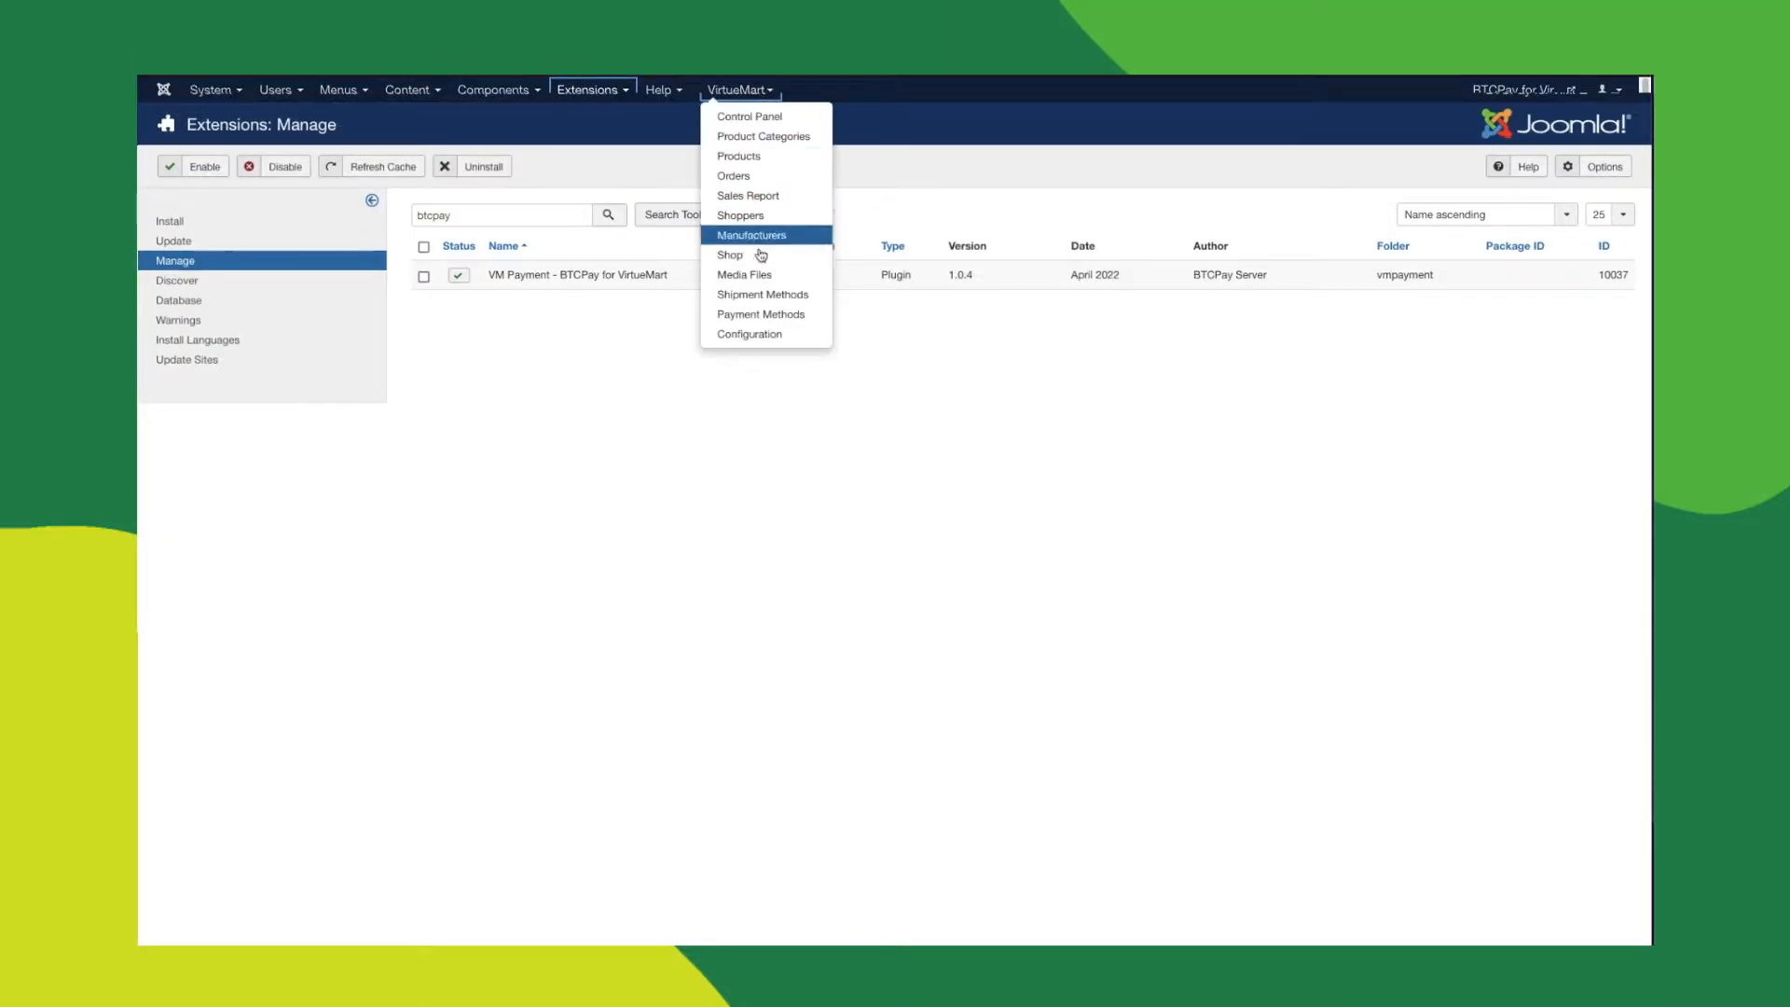
{"action": "left_click", "coordinate": [813, 319]}
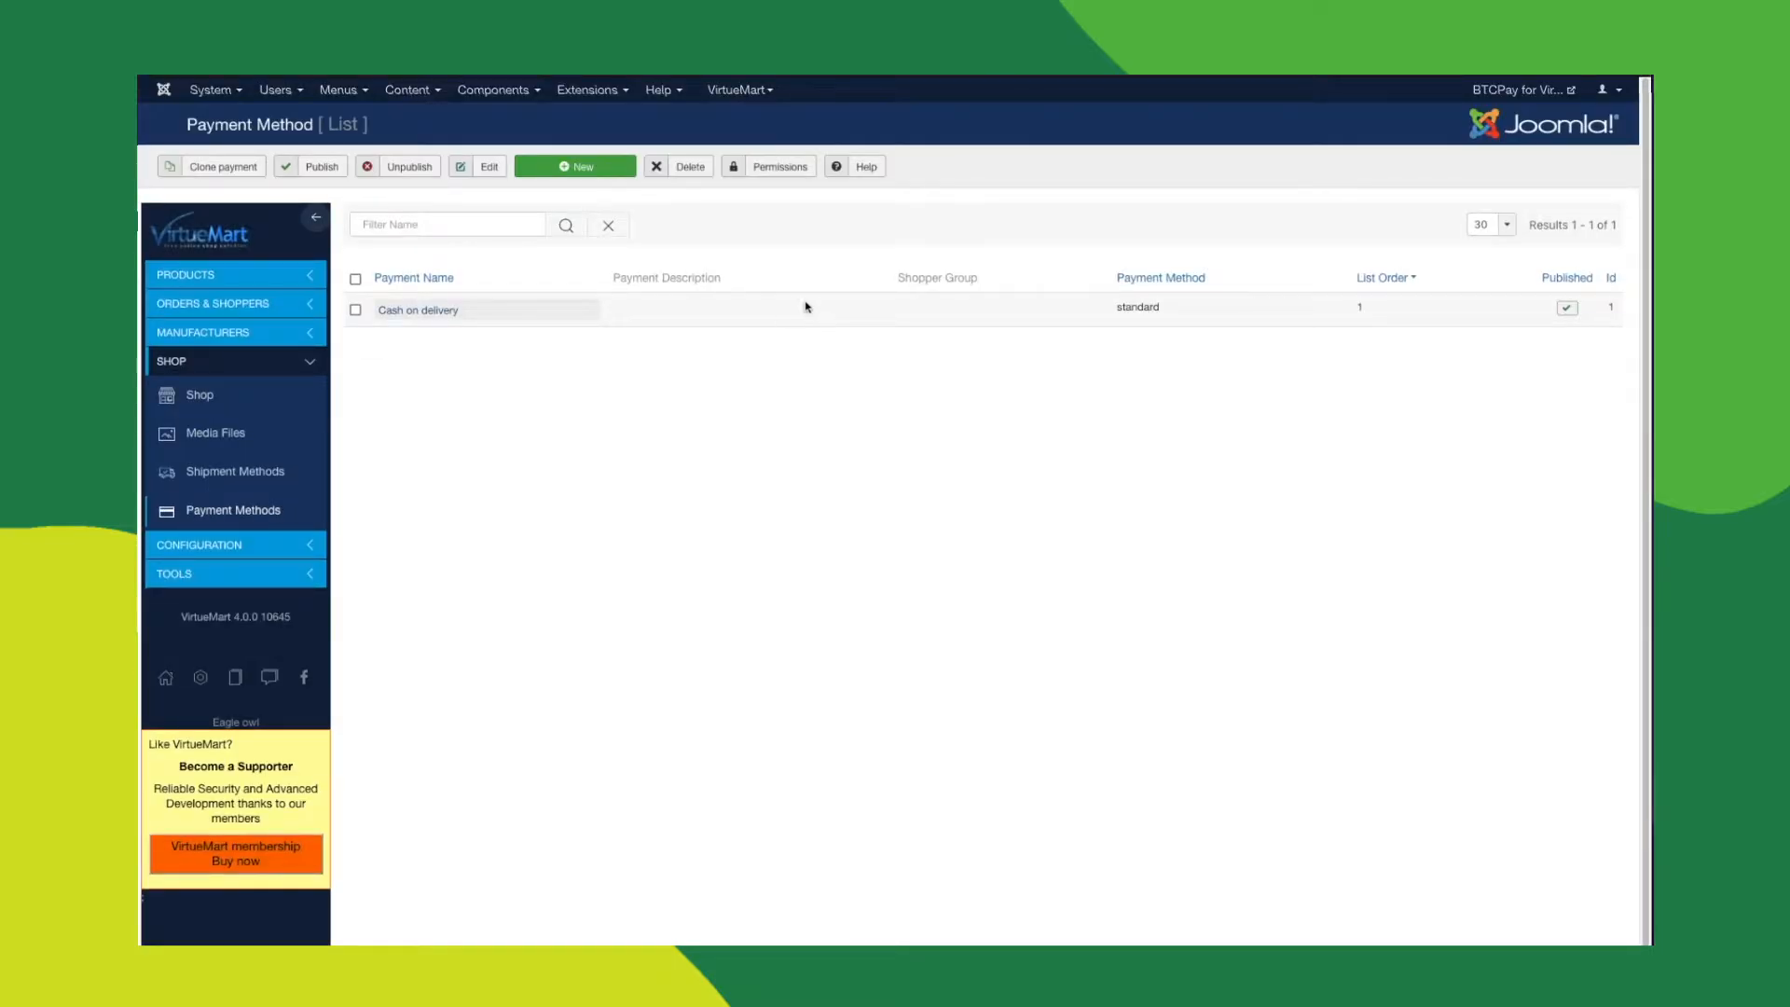
{"action": "left_click", "coordinate": [575, 168]}
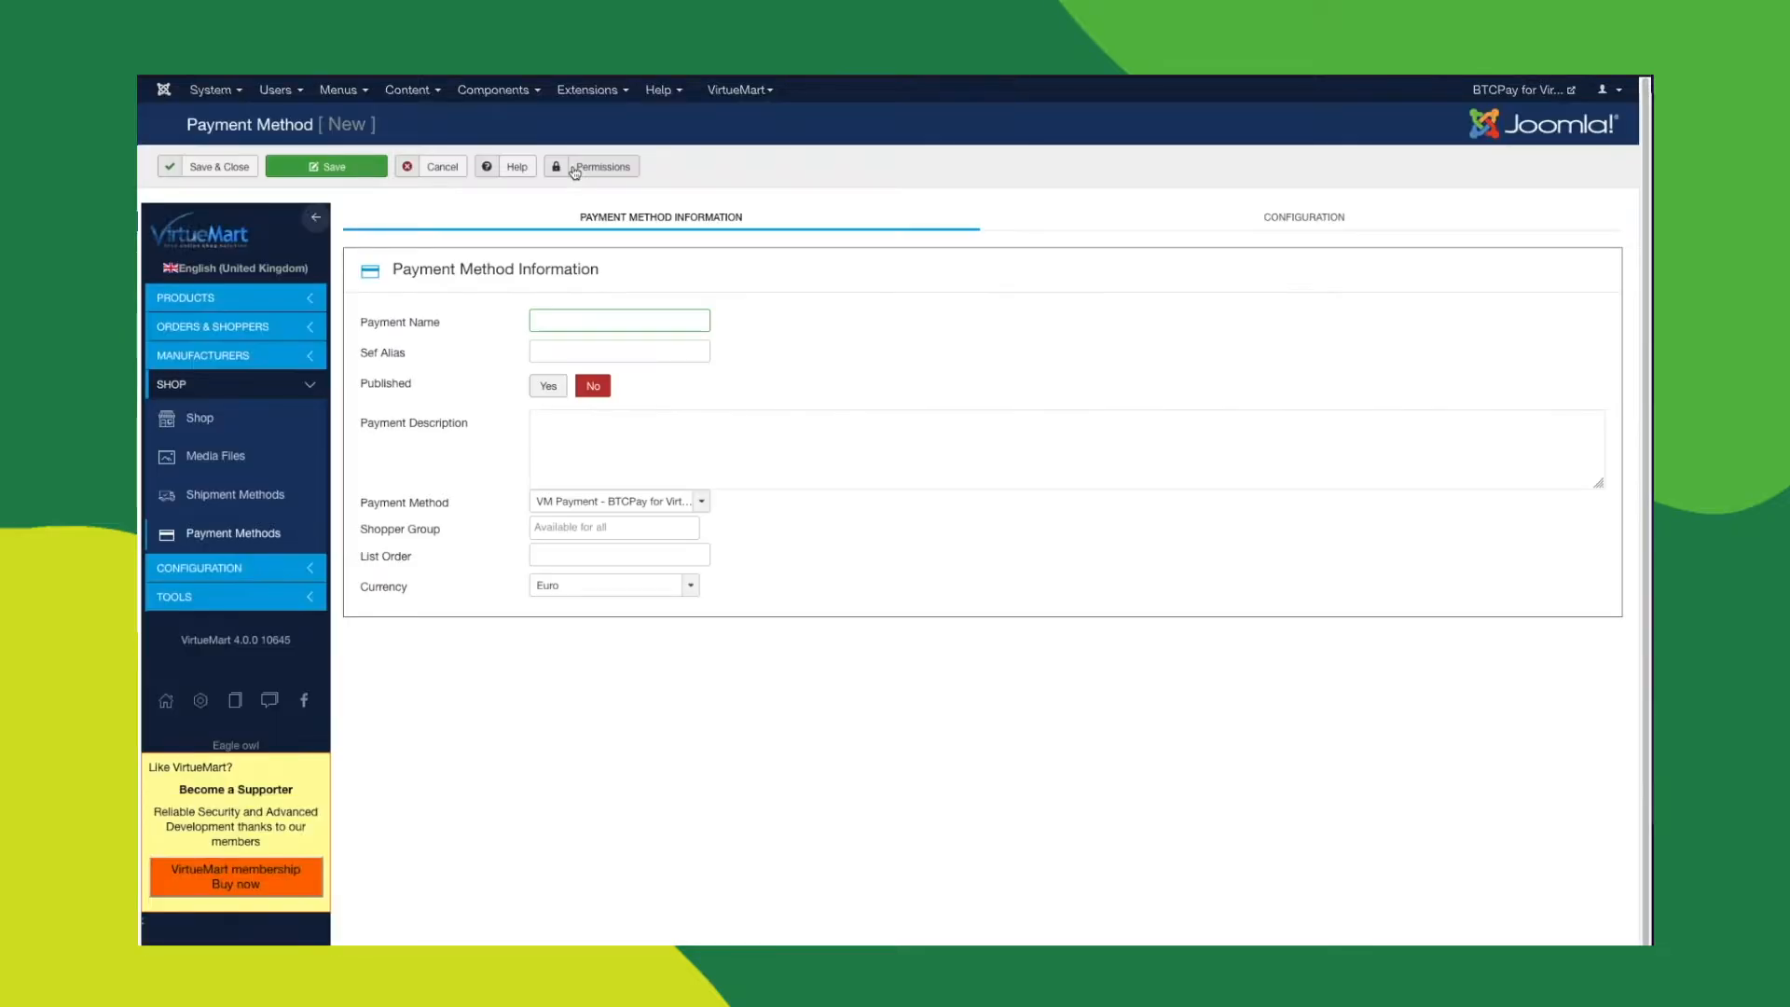
{"action": "type", "text": "Bitcoin / Lightning Netw"}
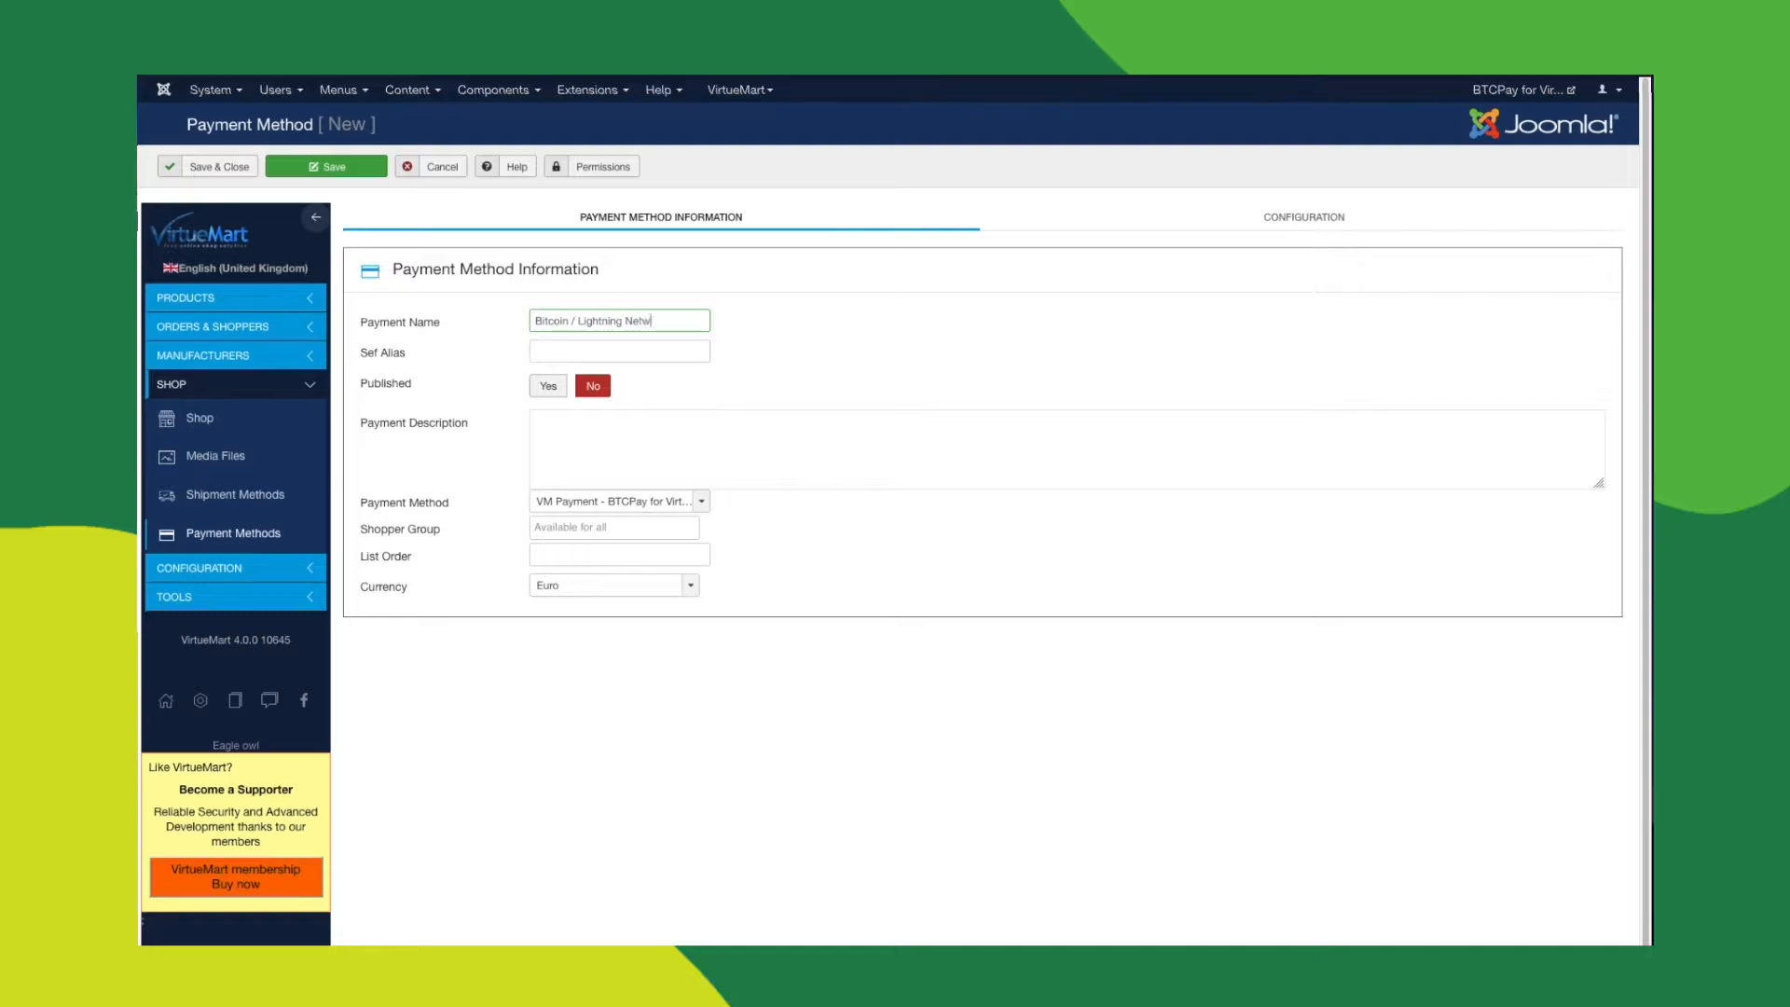
{"action": "type", "text": "btcpay"}
{"action": "left_click", "coordinate": [548, 386]}
Step: Enter the payment description "You will be redirected to BTCPay to pay with Bitcoin."
{"action": "left_click", "coordinate": [562, 456]}
{"action": "type", "text": "You will"}
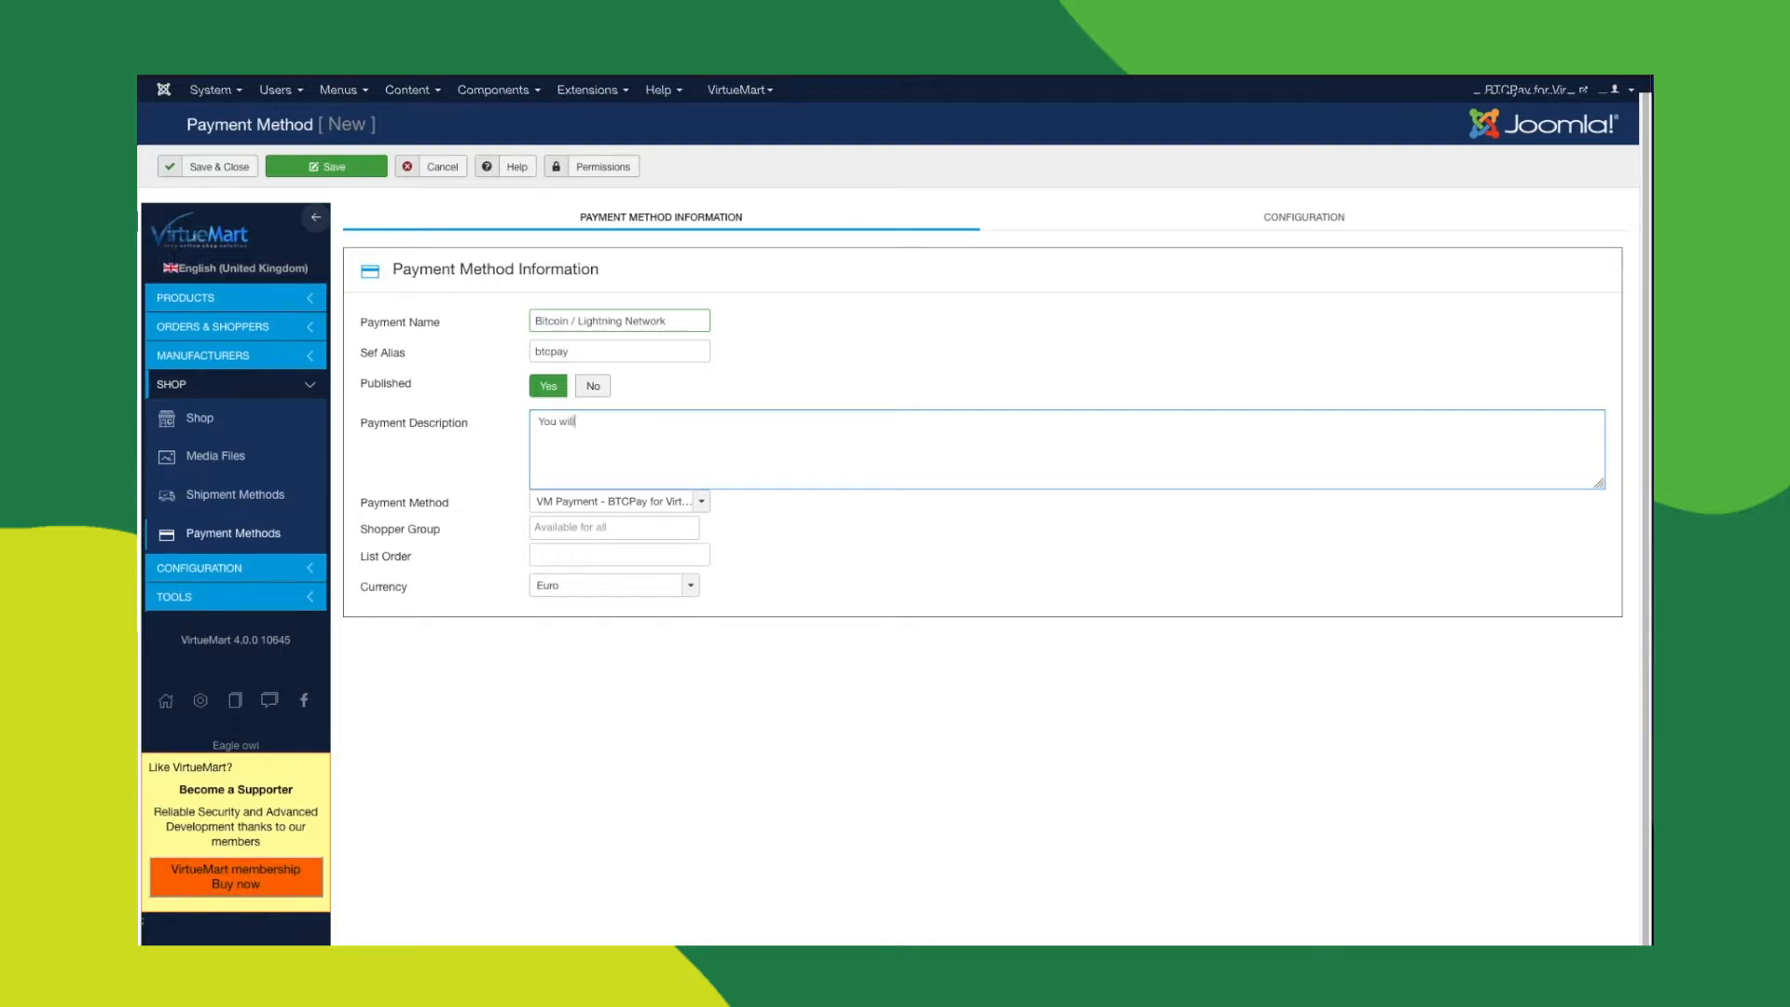
{"action": "type", "text": " be redirected to BTCPay to pay "}
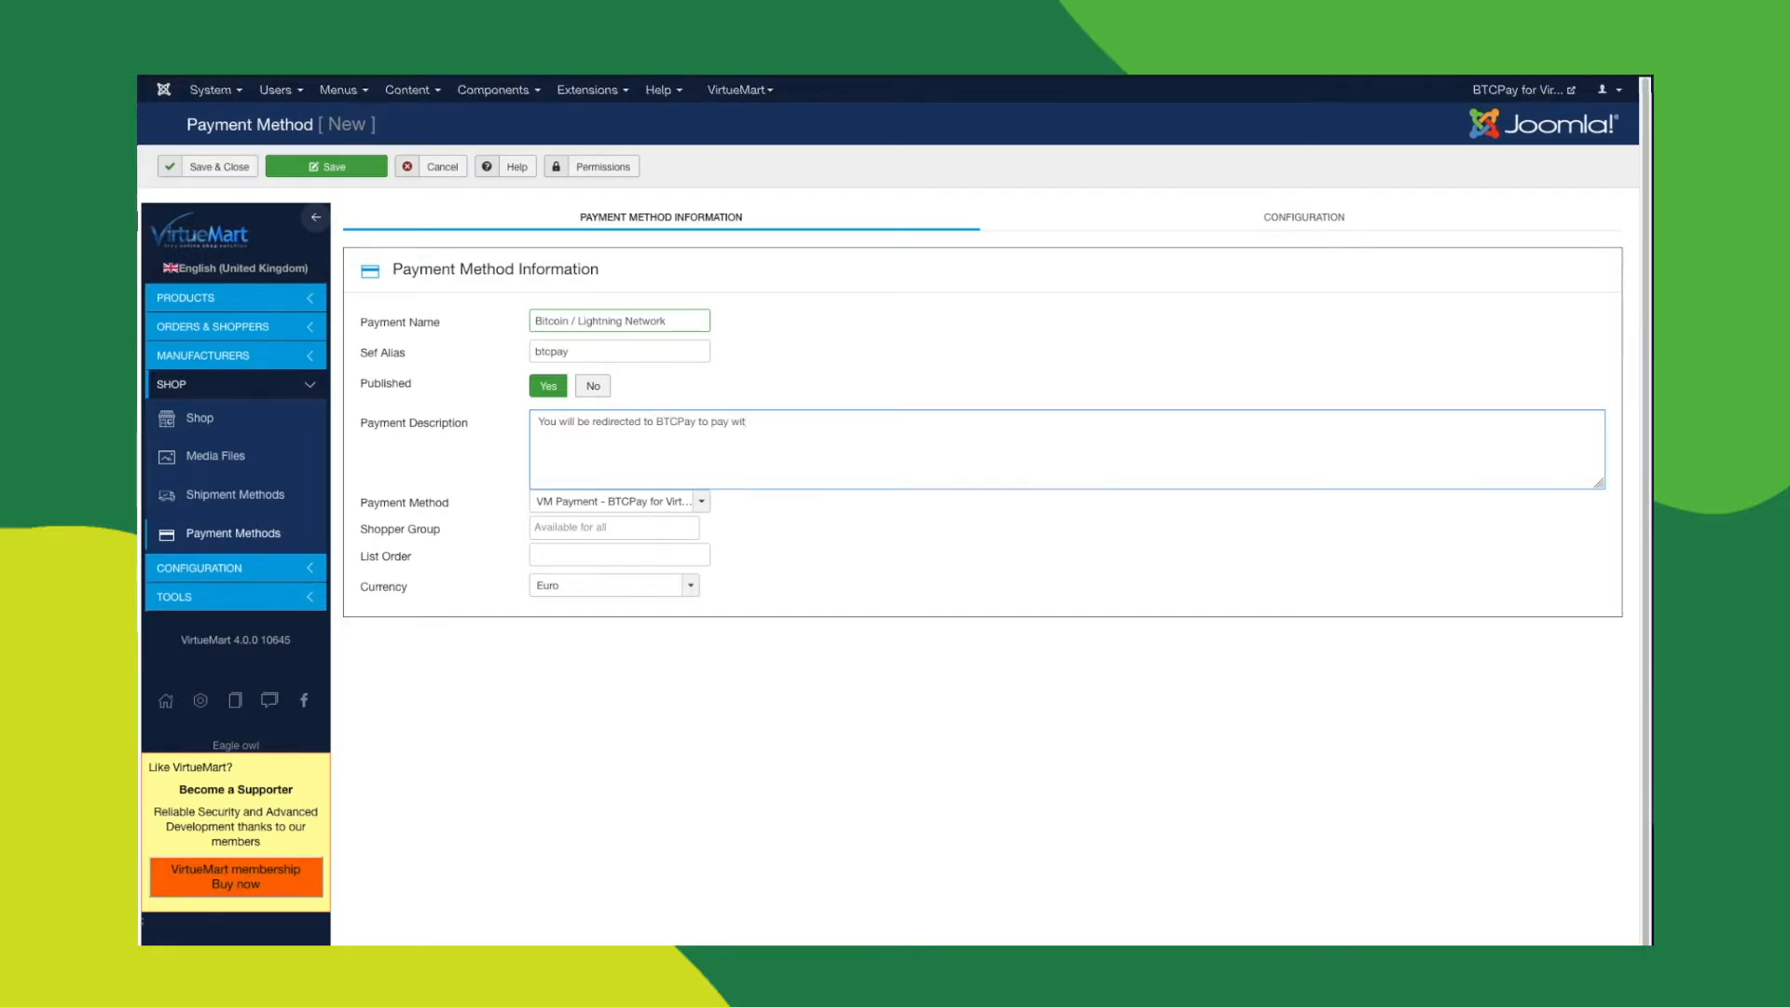
{"action": "type", "text": "with Bitcoin."}
Step: Choose VM Payment - BTCPay for VirtueMart as the payment method type and save the new payment method
{"action": "left_click", "coordinate": [658, 511]}
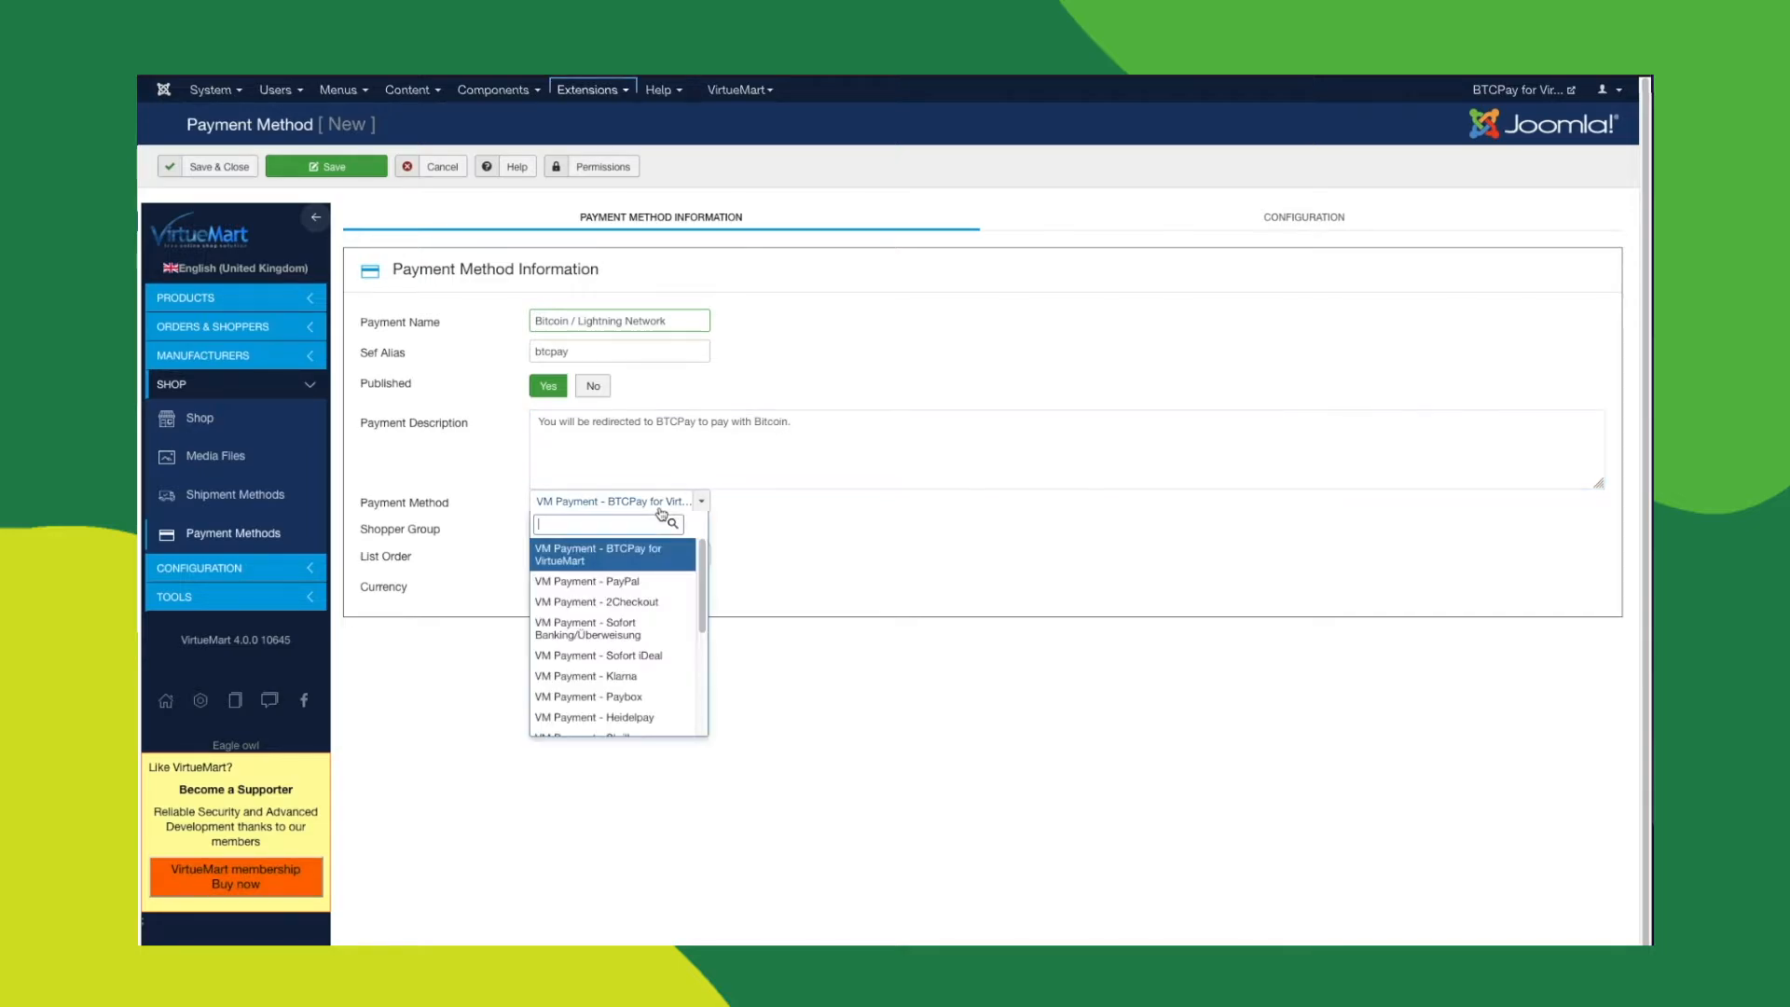
{"action": "left_click", "coordinate": [626, 547]}
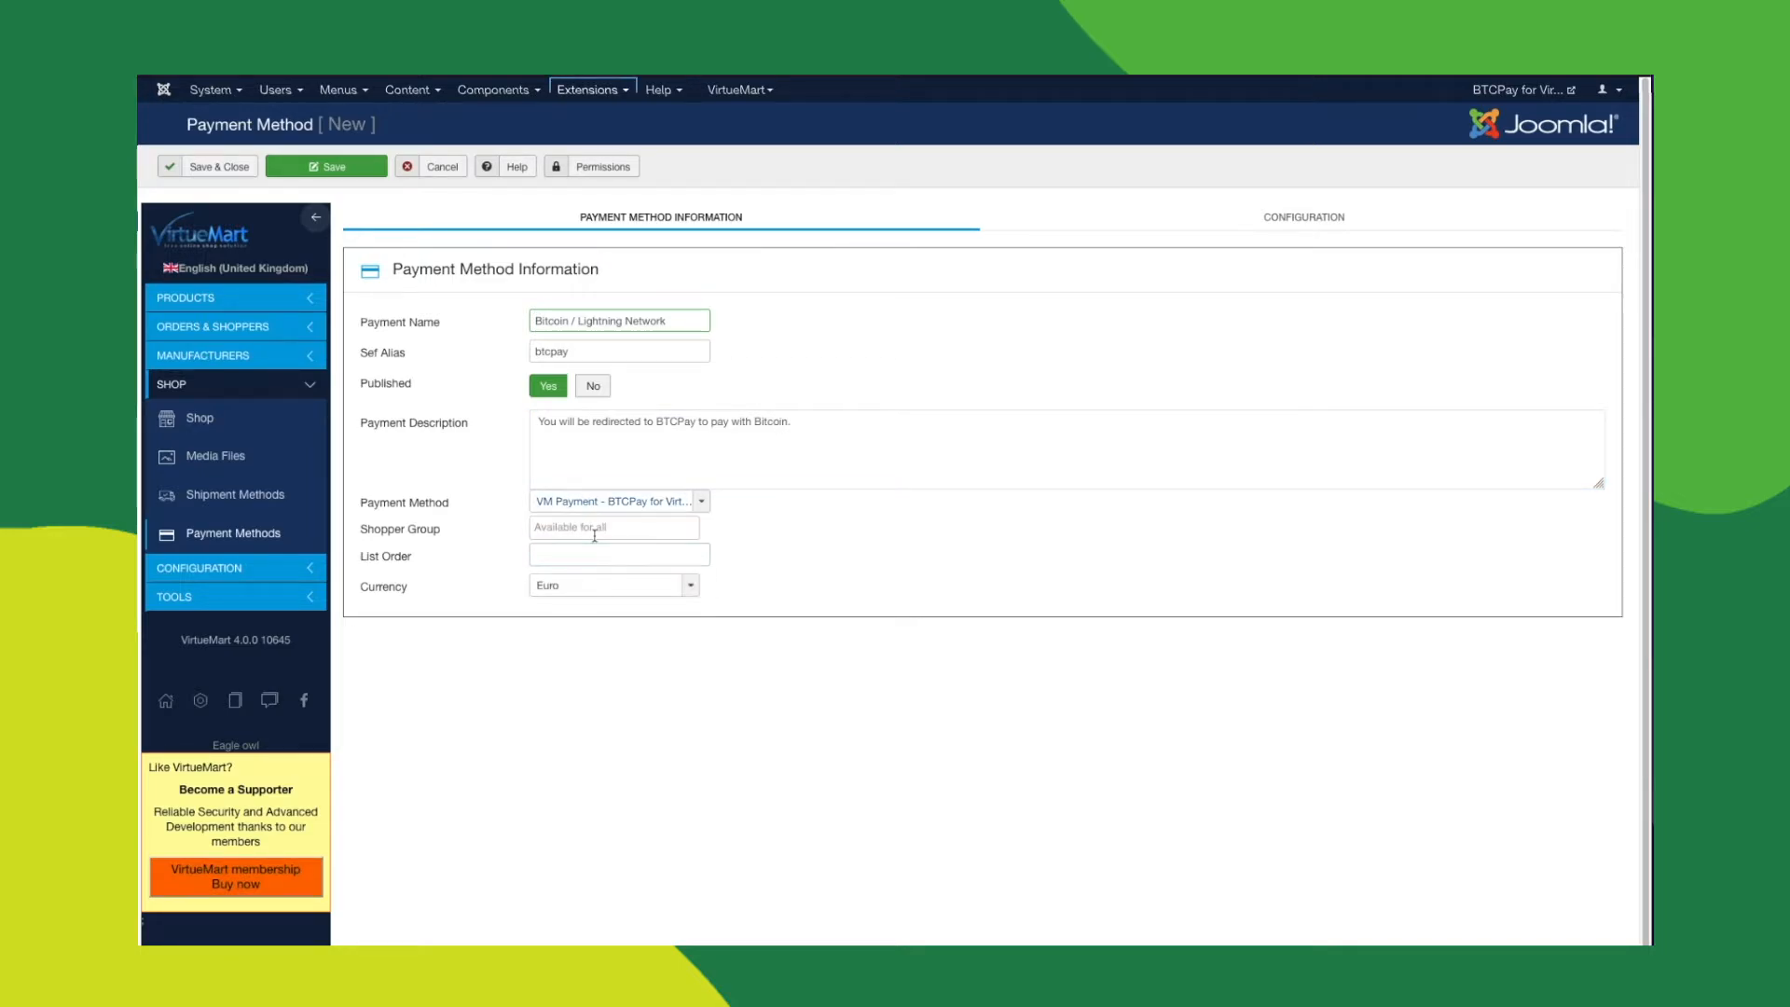
{"action": "left_click", "coordinate": [618, 556]}
{"action": "left_click", "coordinate": [704, 303]}
{"action": "left_click", "coordinate": [352, 169]}
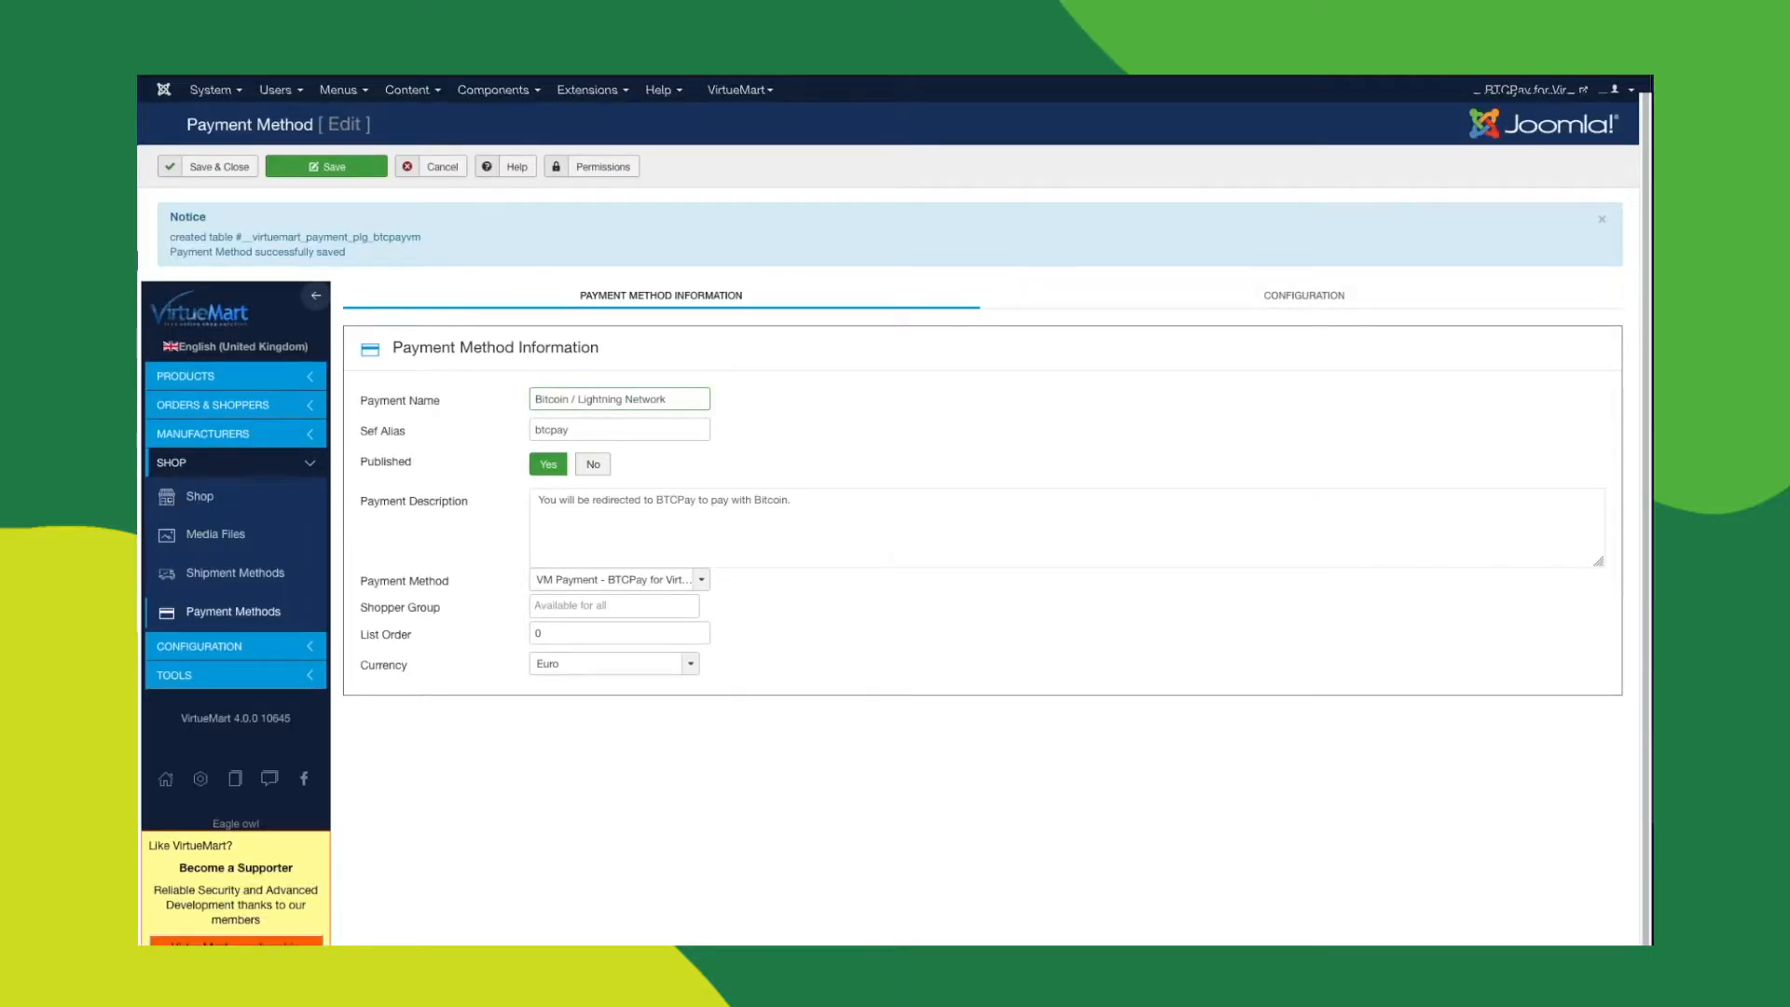
Step: Open the configuration of the Bitcoin / Lightning Network payment method with its BTCPay Server connection settings
{"action": "left_click", "coordinate": [1223, 309]}
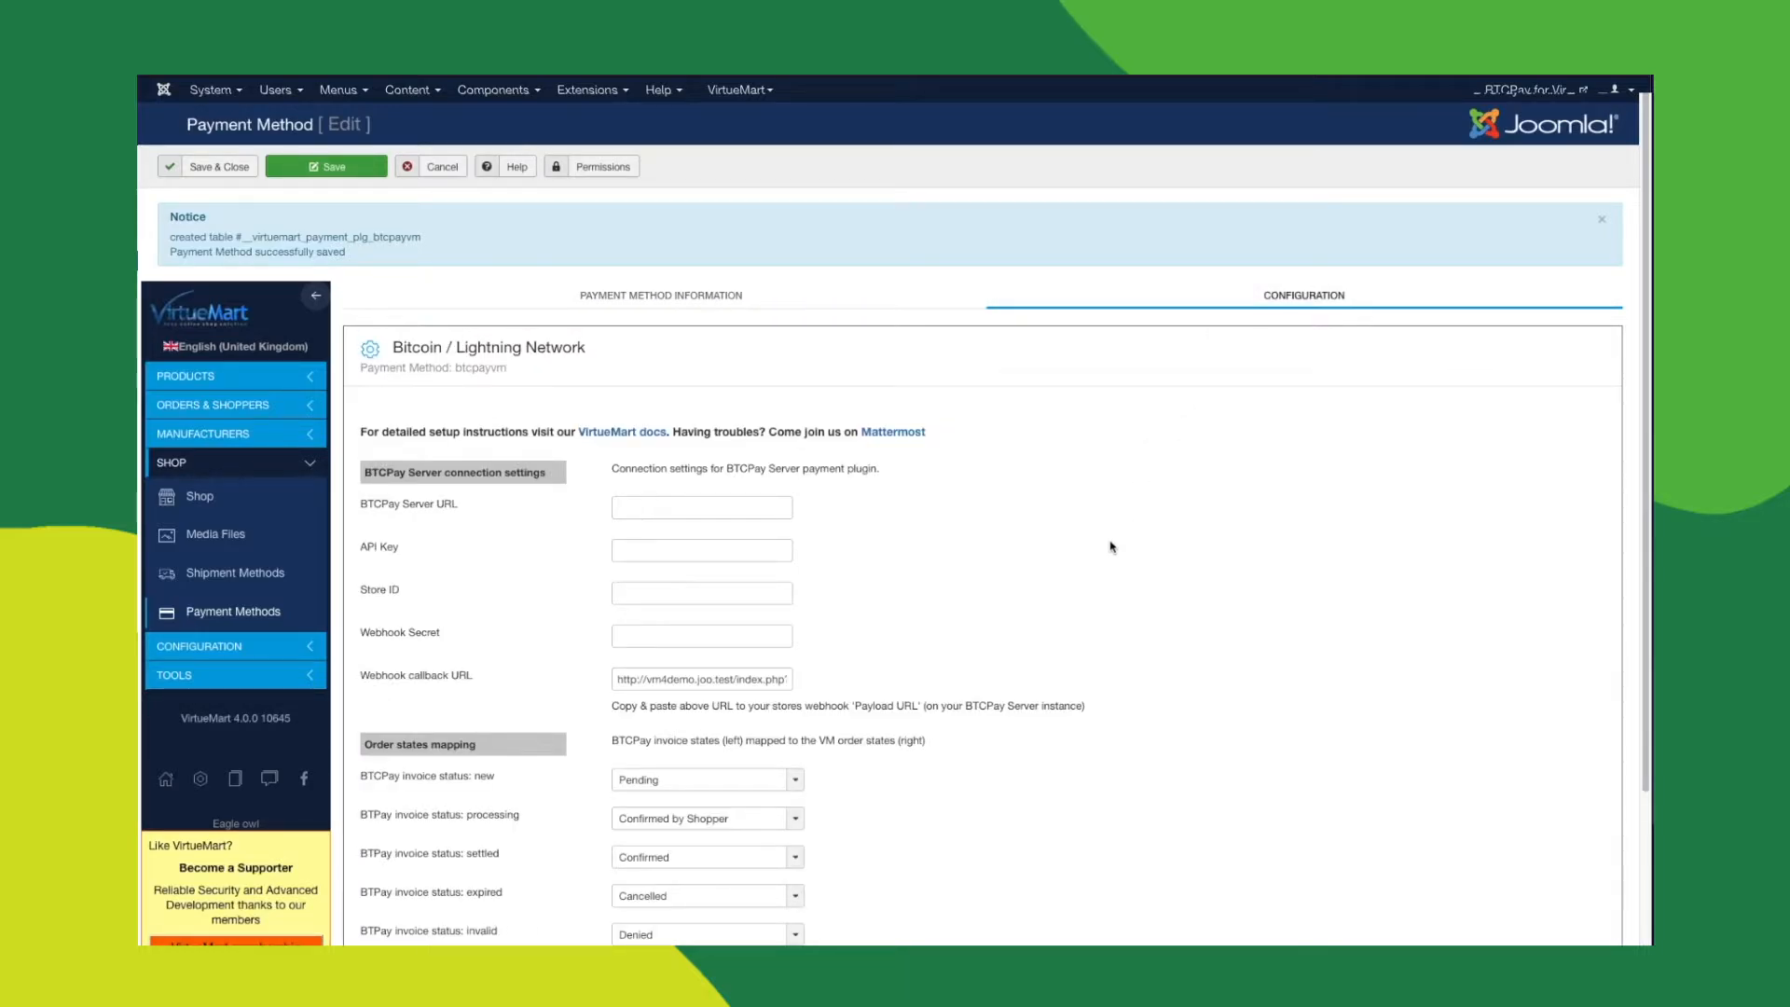
{"action": "scroll", "coordinate": [1065, 552], "scroll_direction": "down", "scroll_amount": 1}
{"action": "left_click", "coordinate": [687, 429]}
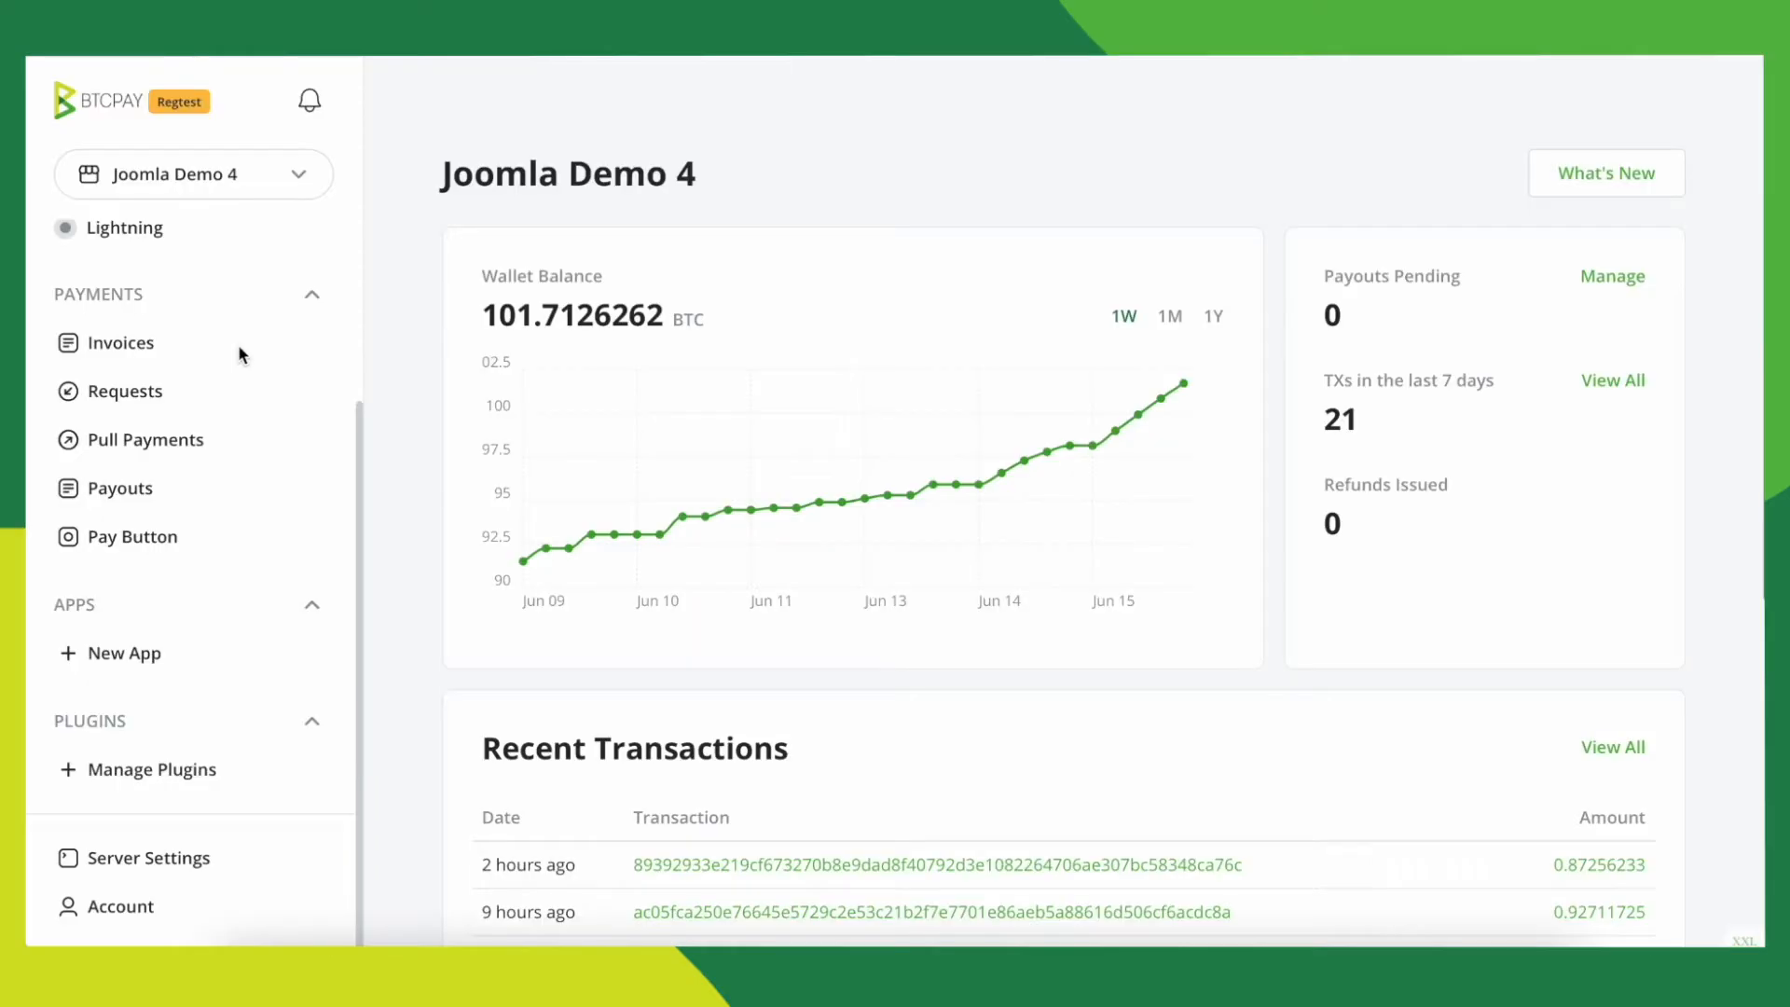
Step: In BTCPay Server, start generating a new API key in the account settings and label it "Joomla"
{"action": "left_click", "coordinate": [127, 906]}
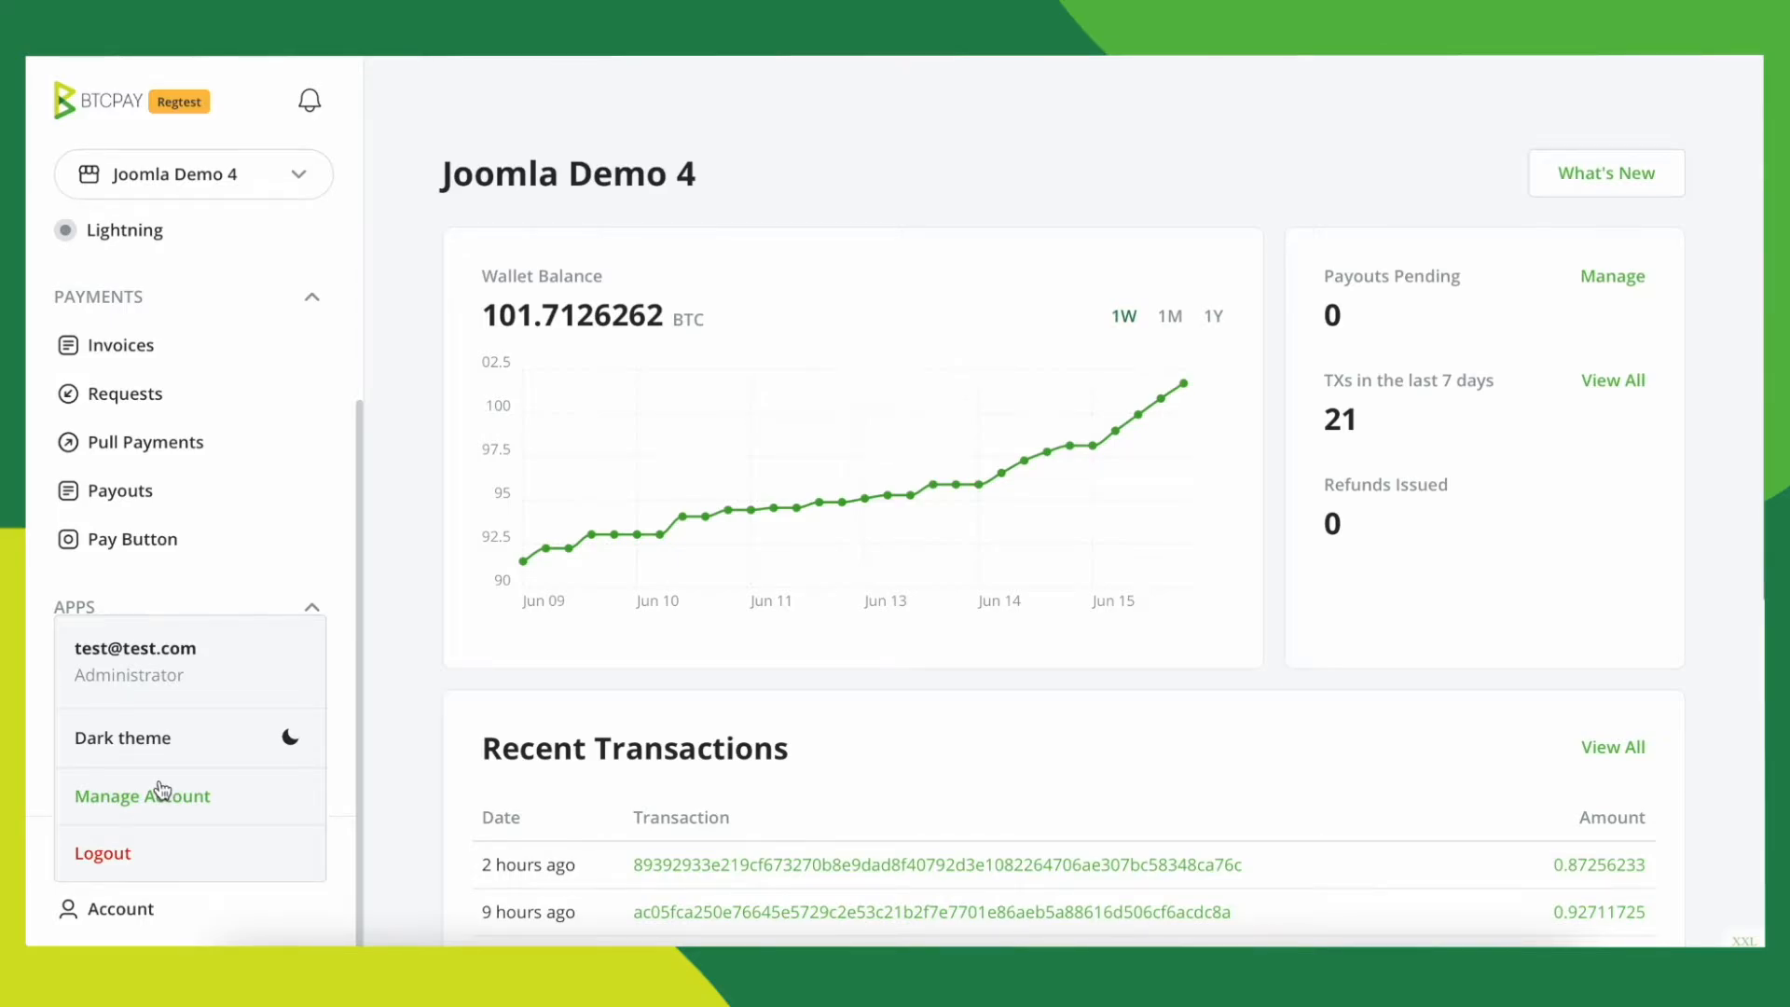
{"action": "left_click", "coordinate": [160, 789]}
{"action": "left_click", "coordinate": [944, 258]}
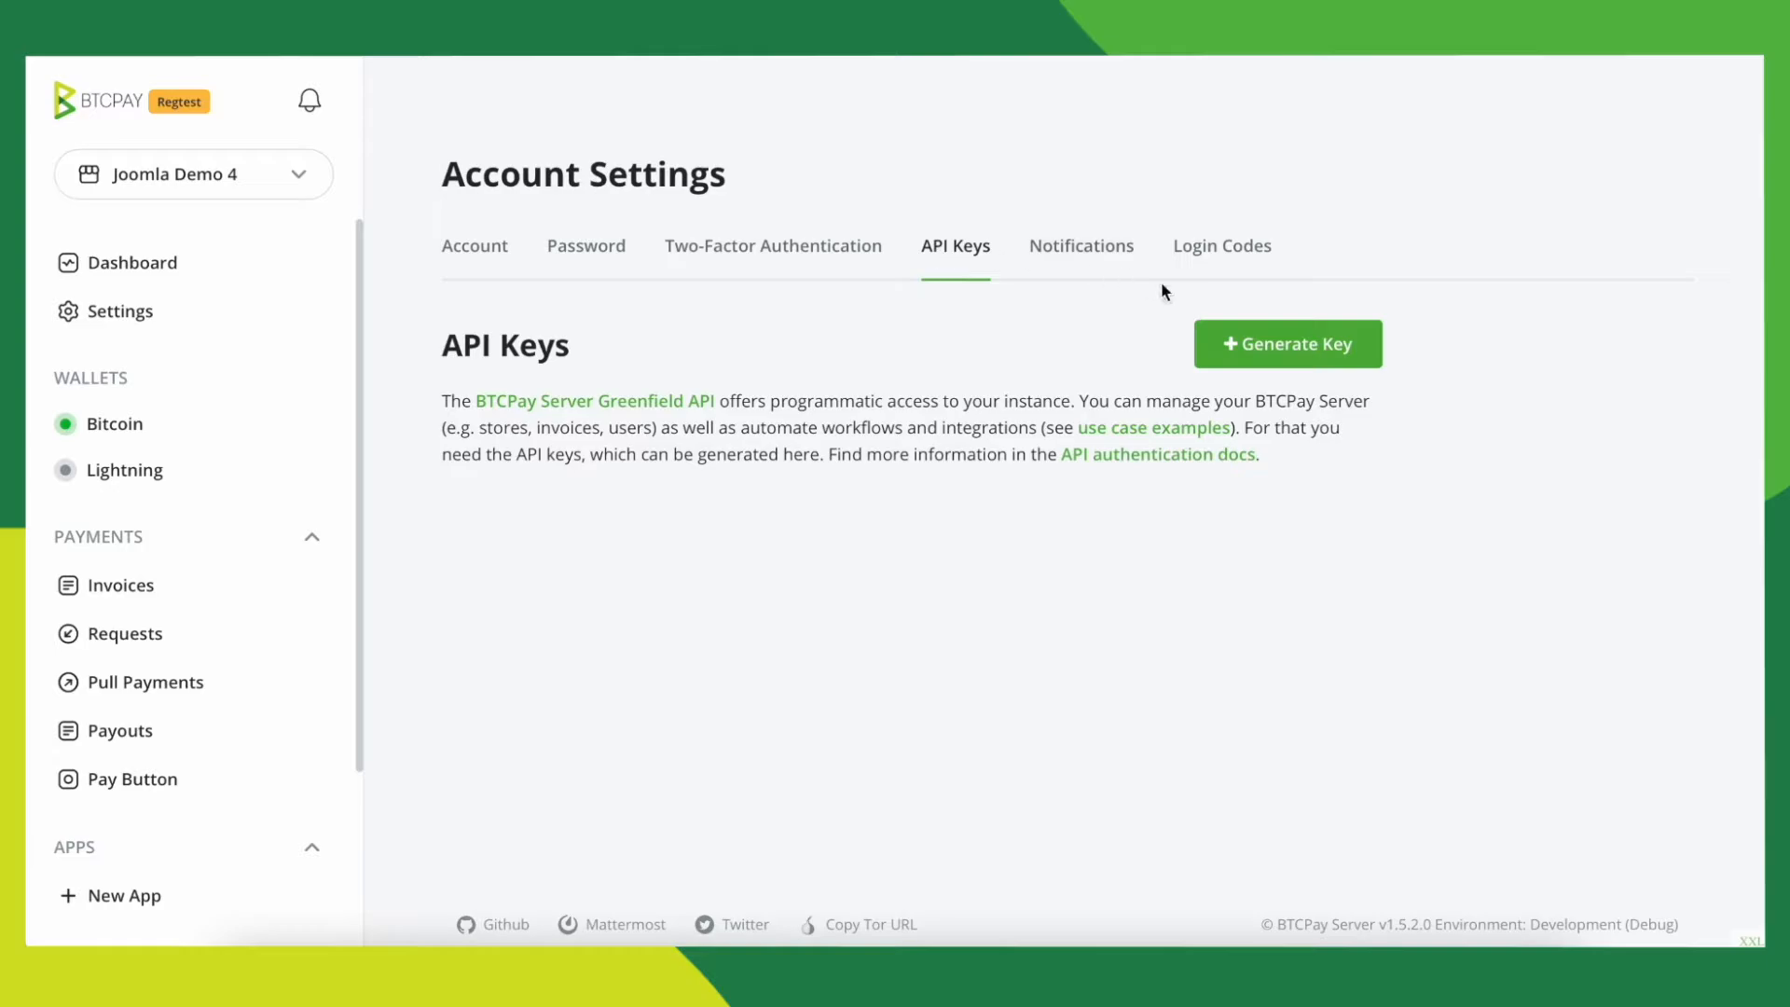
{"action": "left_click", "coordinate": [1271, 366]}
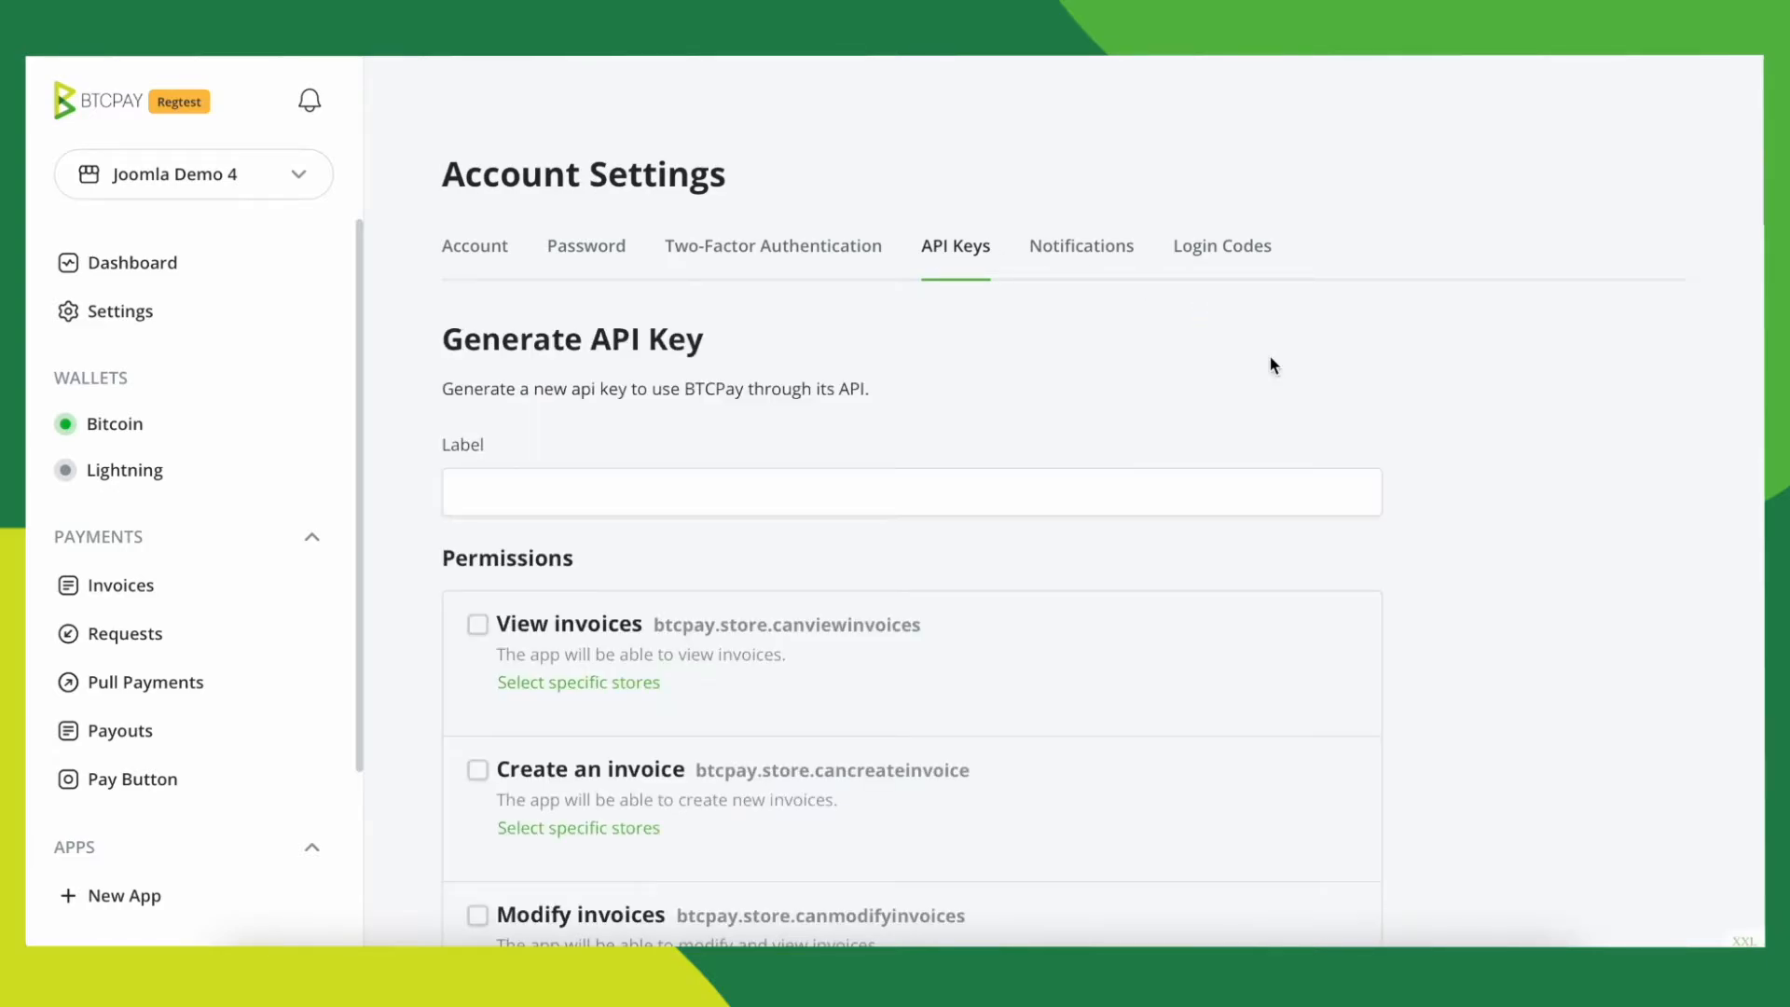
{"action": "left_click", "coordinate": [1024, 481]}
{"action": "type", "text": "Joomla"}
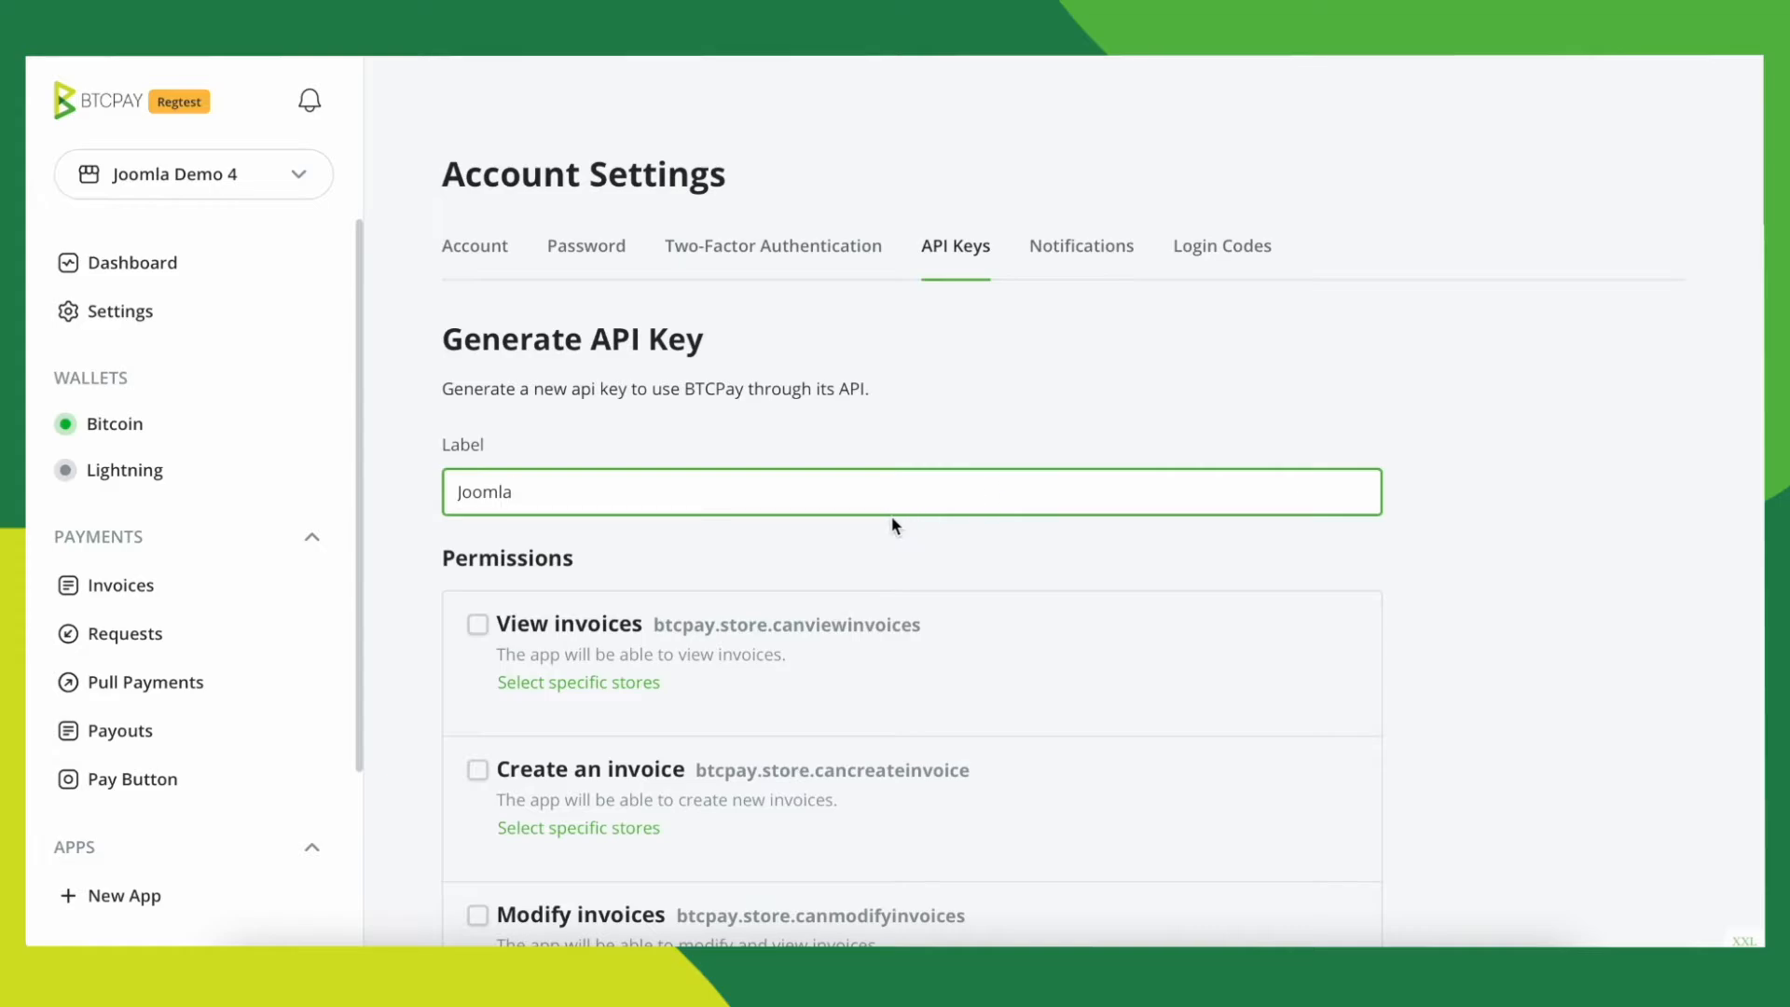
Step: Grant the API key the View invoices permission for the Joomla Demo 4 store only
{"action": "scroll", "coordinate": [783, 532], "scroll_direction": "down", "scroll_amount": 2}
{"action": "left_click", "coordinate": [478, 477]}
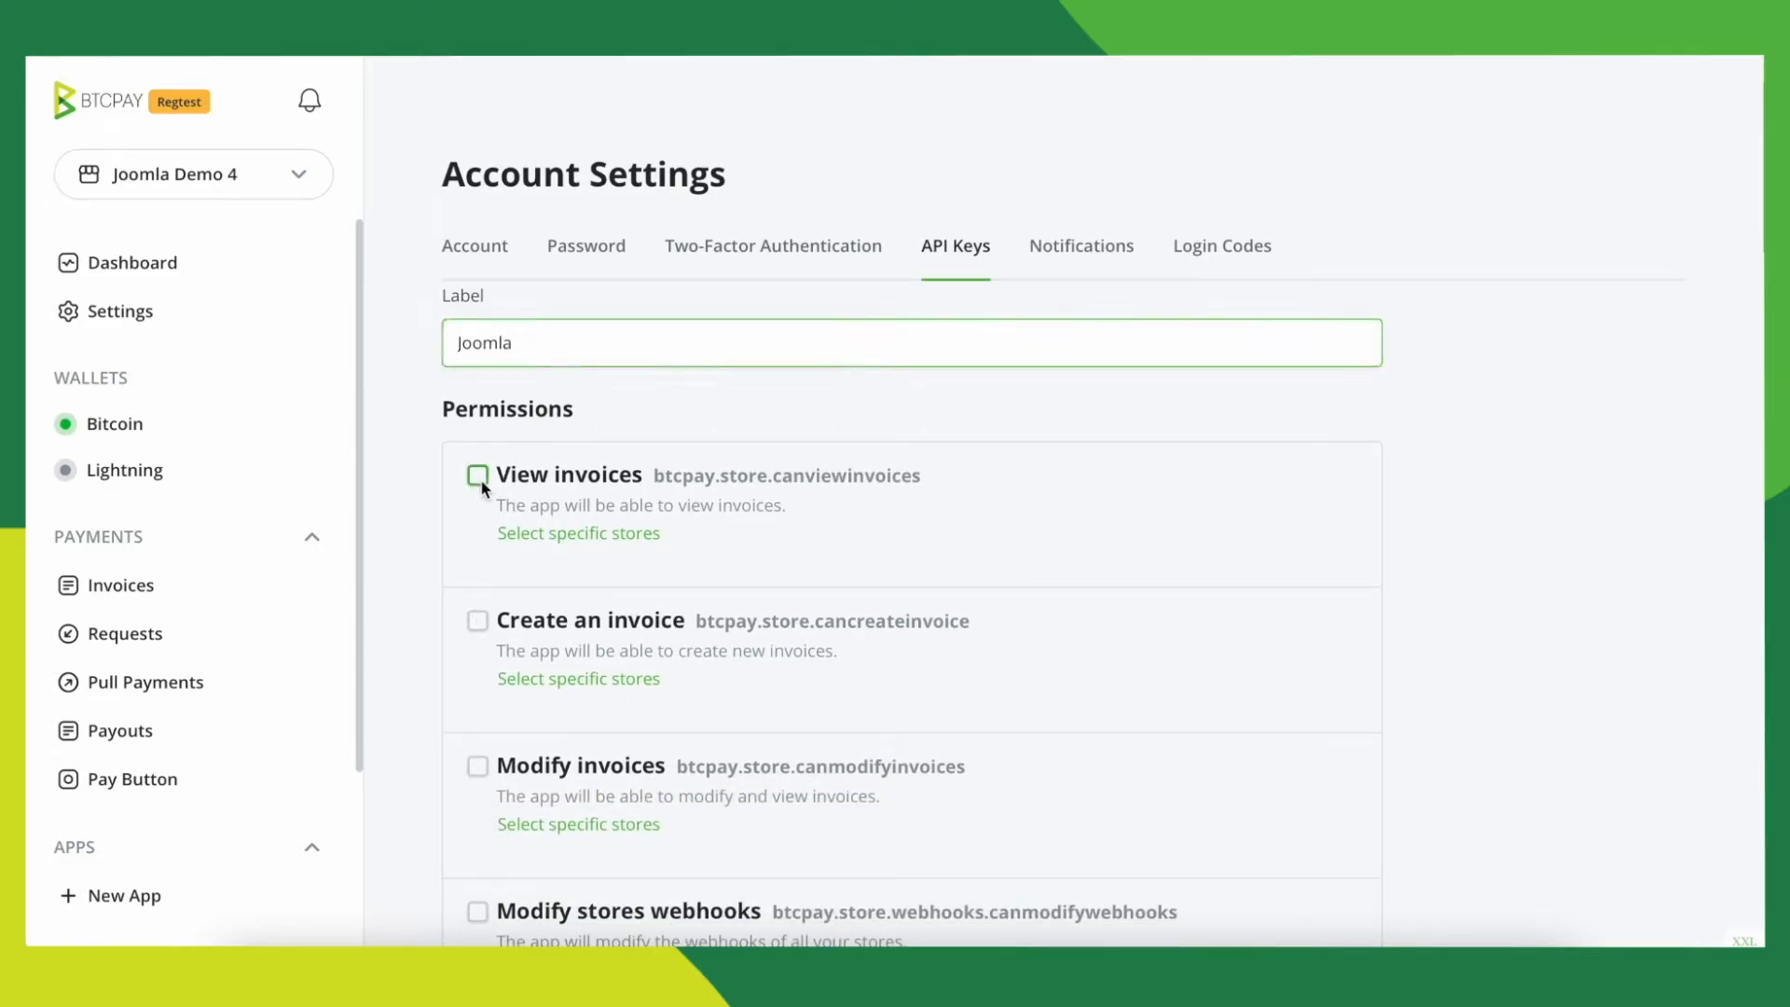
{"action": "left_click", "coordinate": [571, 536]}
{"action": "left_click", "coordinate": [612, 434]}
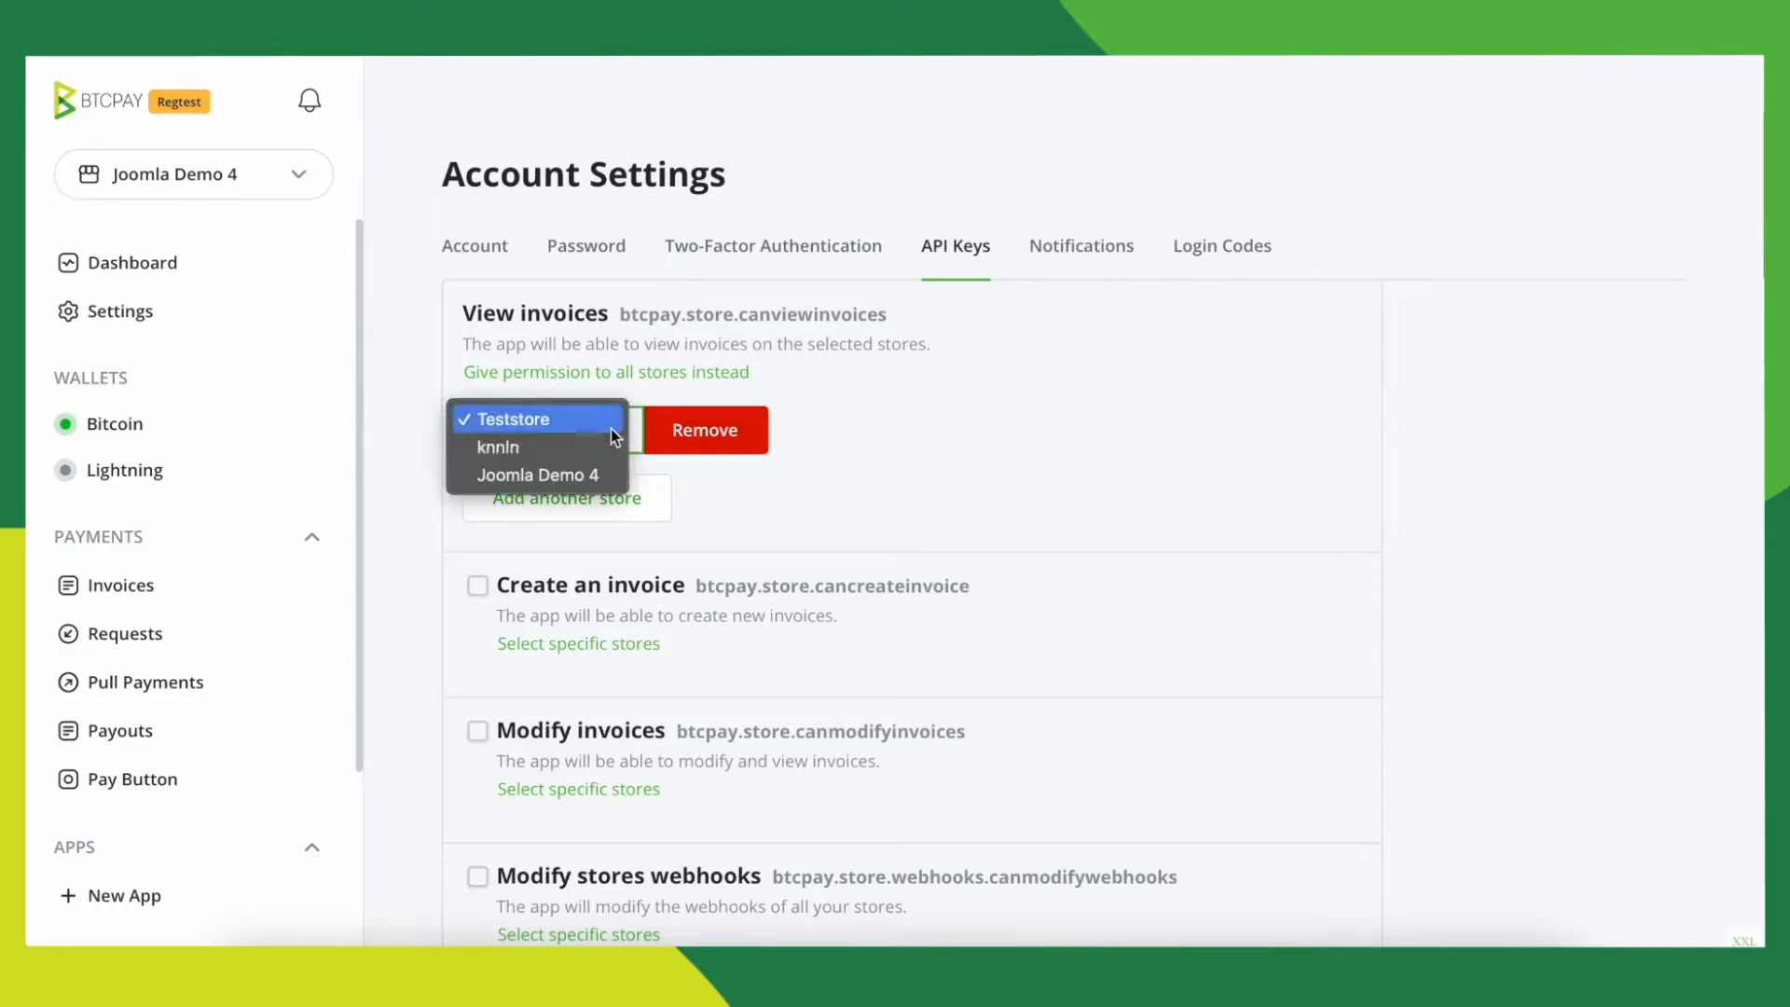
{"action": "left_click", "coordinate": [558, 474]}
{"action": "left_click", "coordinate": [741, 530]}
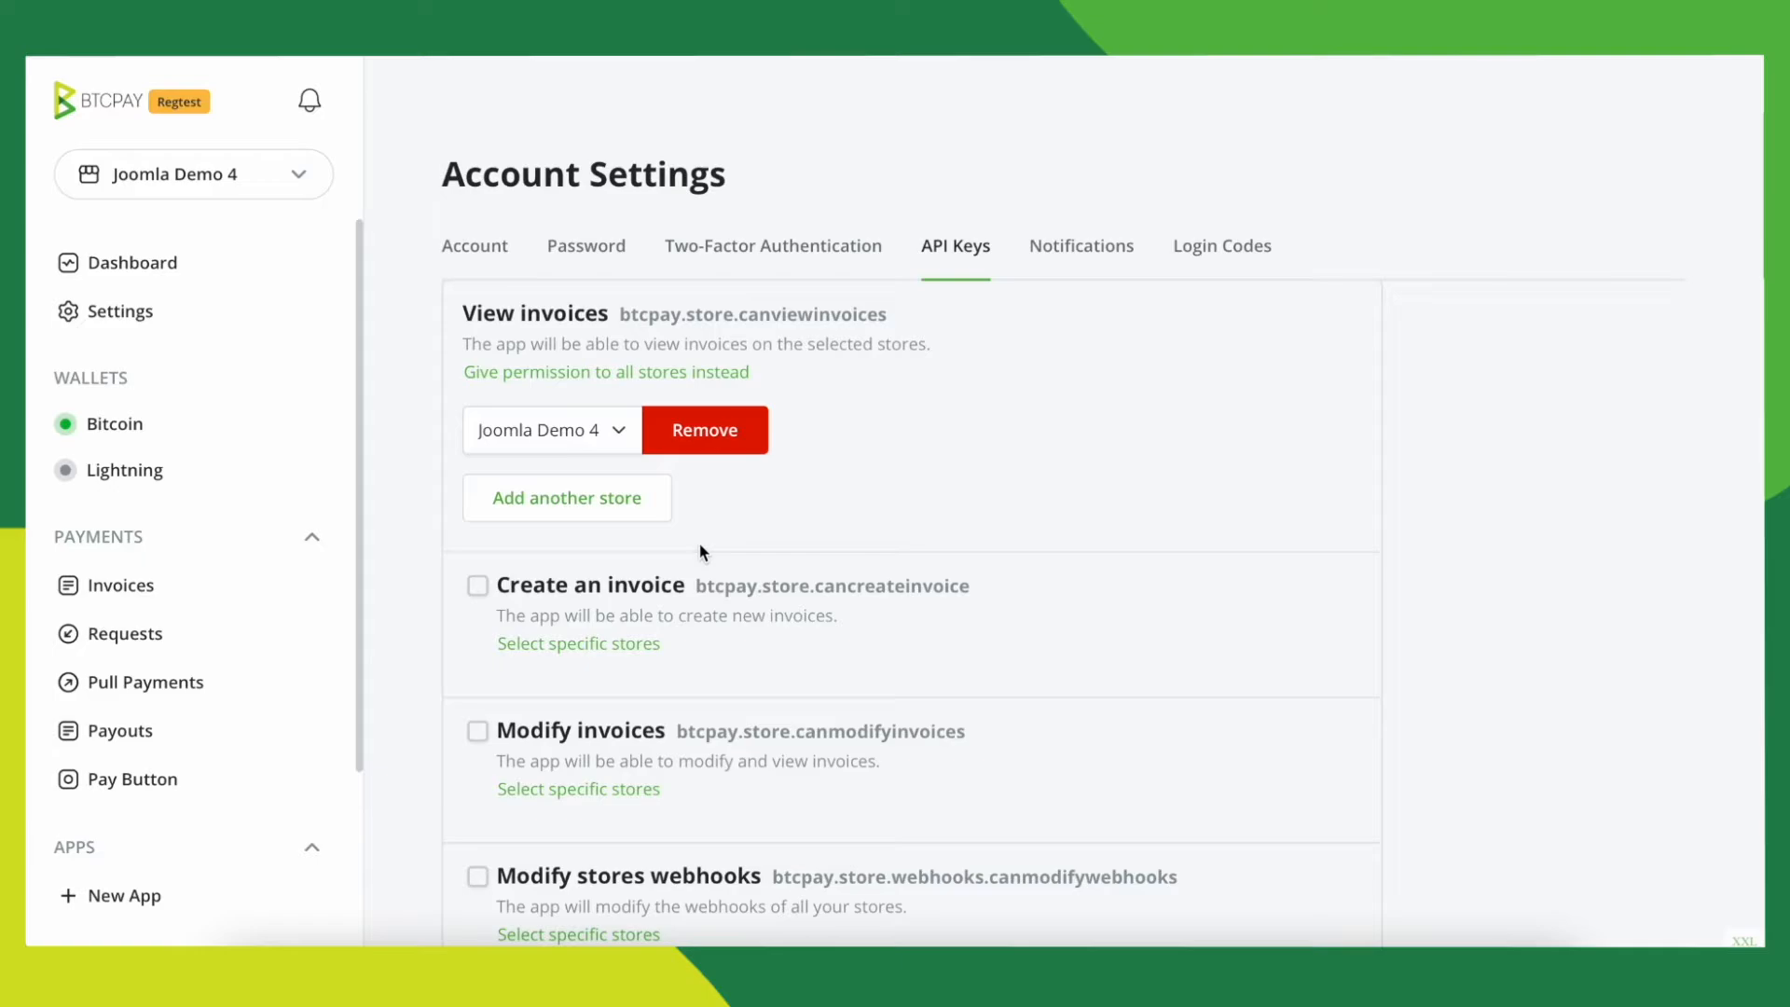
Step: Grant the Create an invoice and Modify invoices permissions for the Joomla Demo 4 store only
{"action": "scroll", "coordinate": [597, 776], "scroll_direction": "up", "scroll_amount": 1}
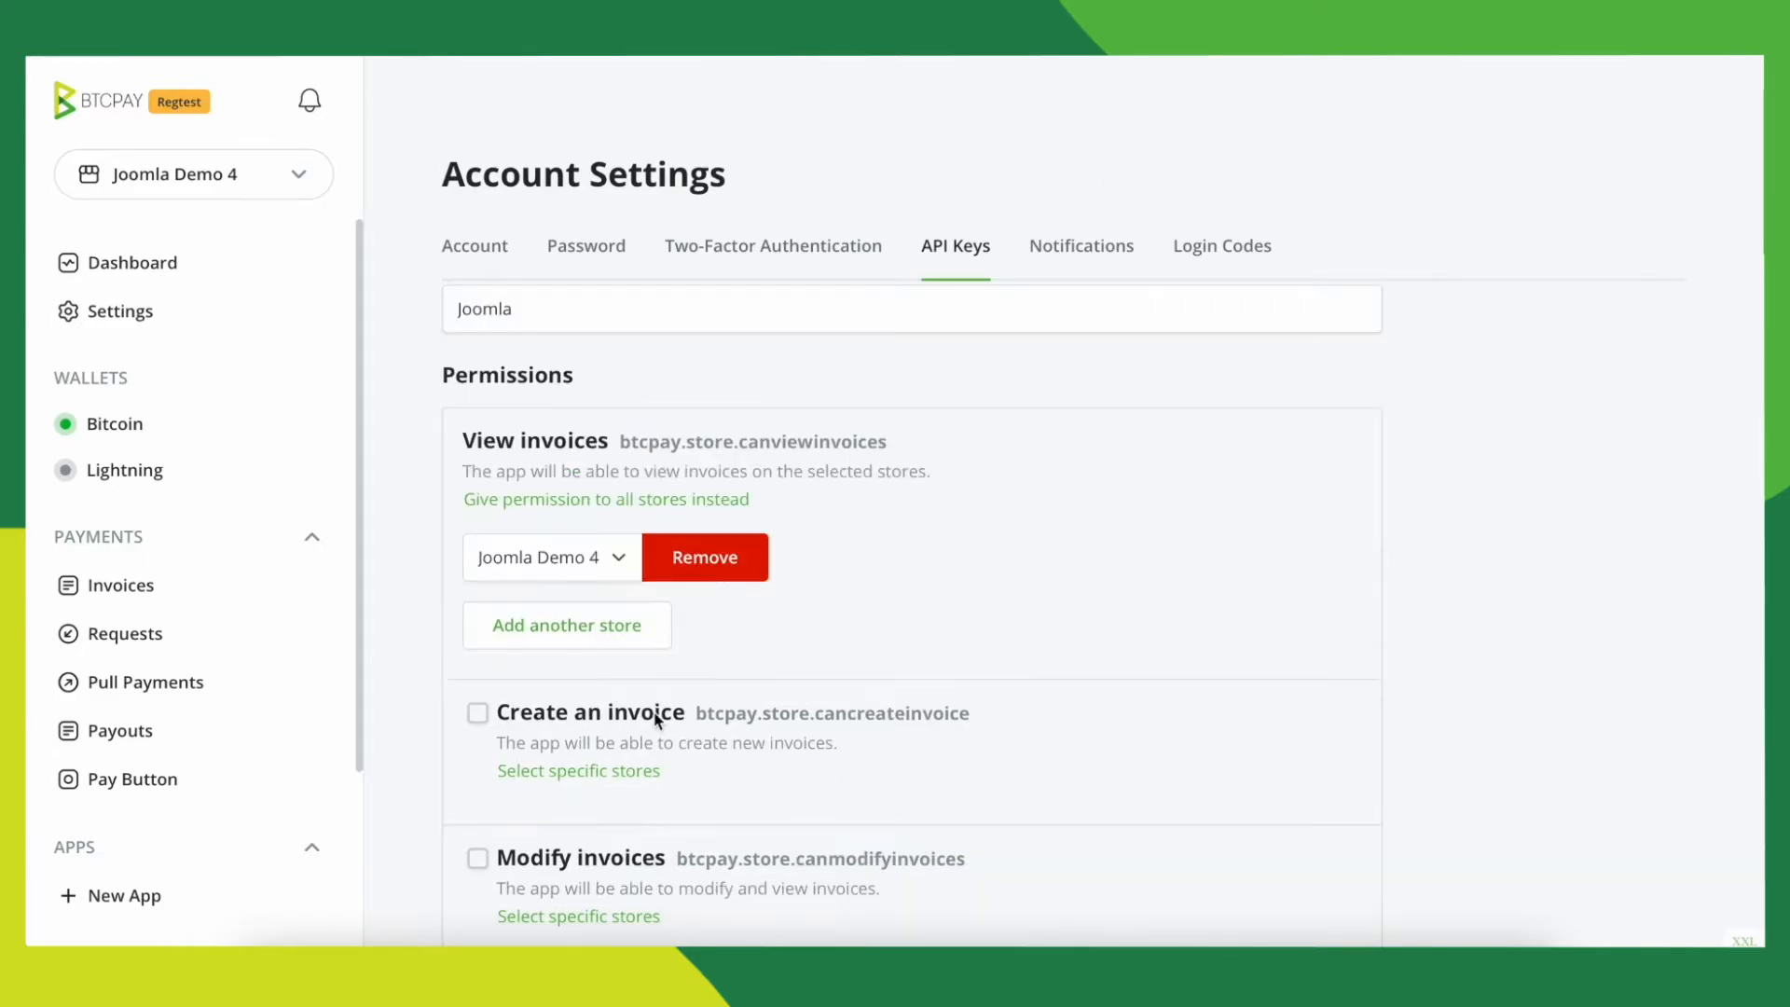
{"action": "left_click", "coordinate": [597, 776]}
{"action": "left_click", "coordinate": [550, 429]}
{"action": "left_click", "coordinate": [587, 470]}
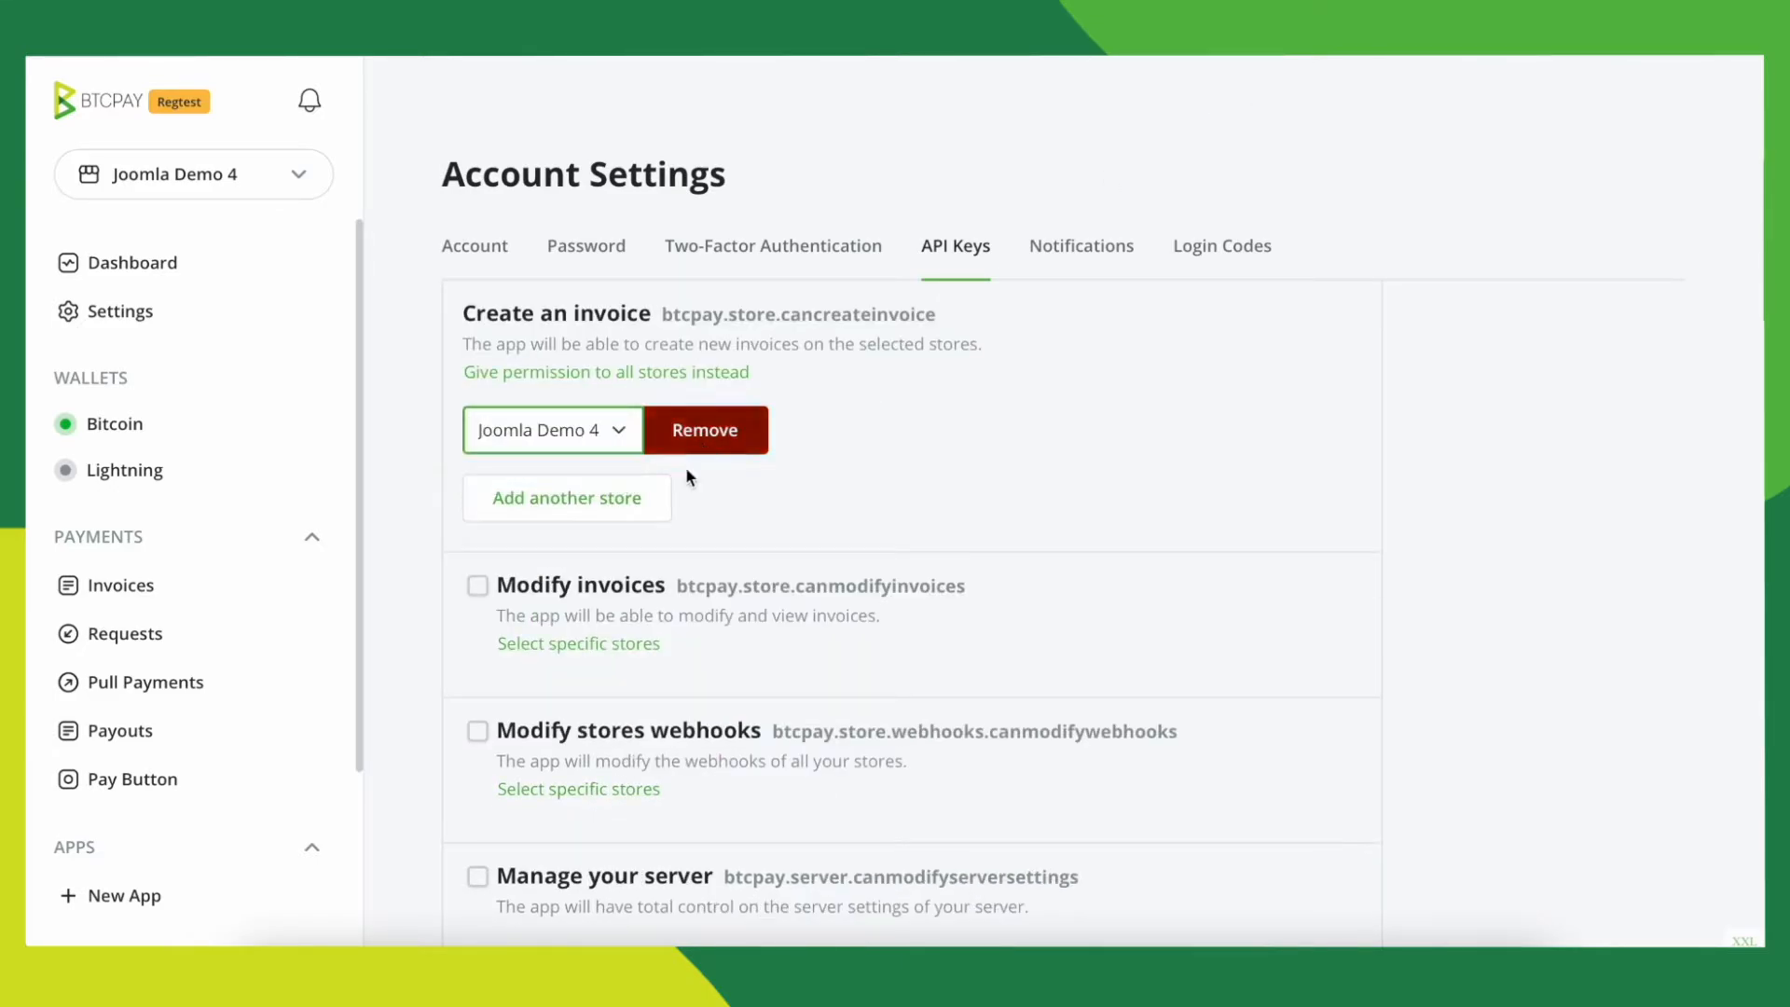
{"action": "left_click", "coordinate": [578, 643]}
{"action": "left_click", "coordinate": [597, 429]}
{"action": "left_click", "coordinate": [593, 474]}
Step: Grant the Modify stores webhooks and View your stores permissions for the Joomla Demo 4 store only
{"action": "left_click", "coordinate": [598, 642]}
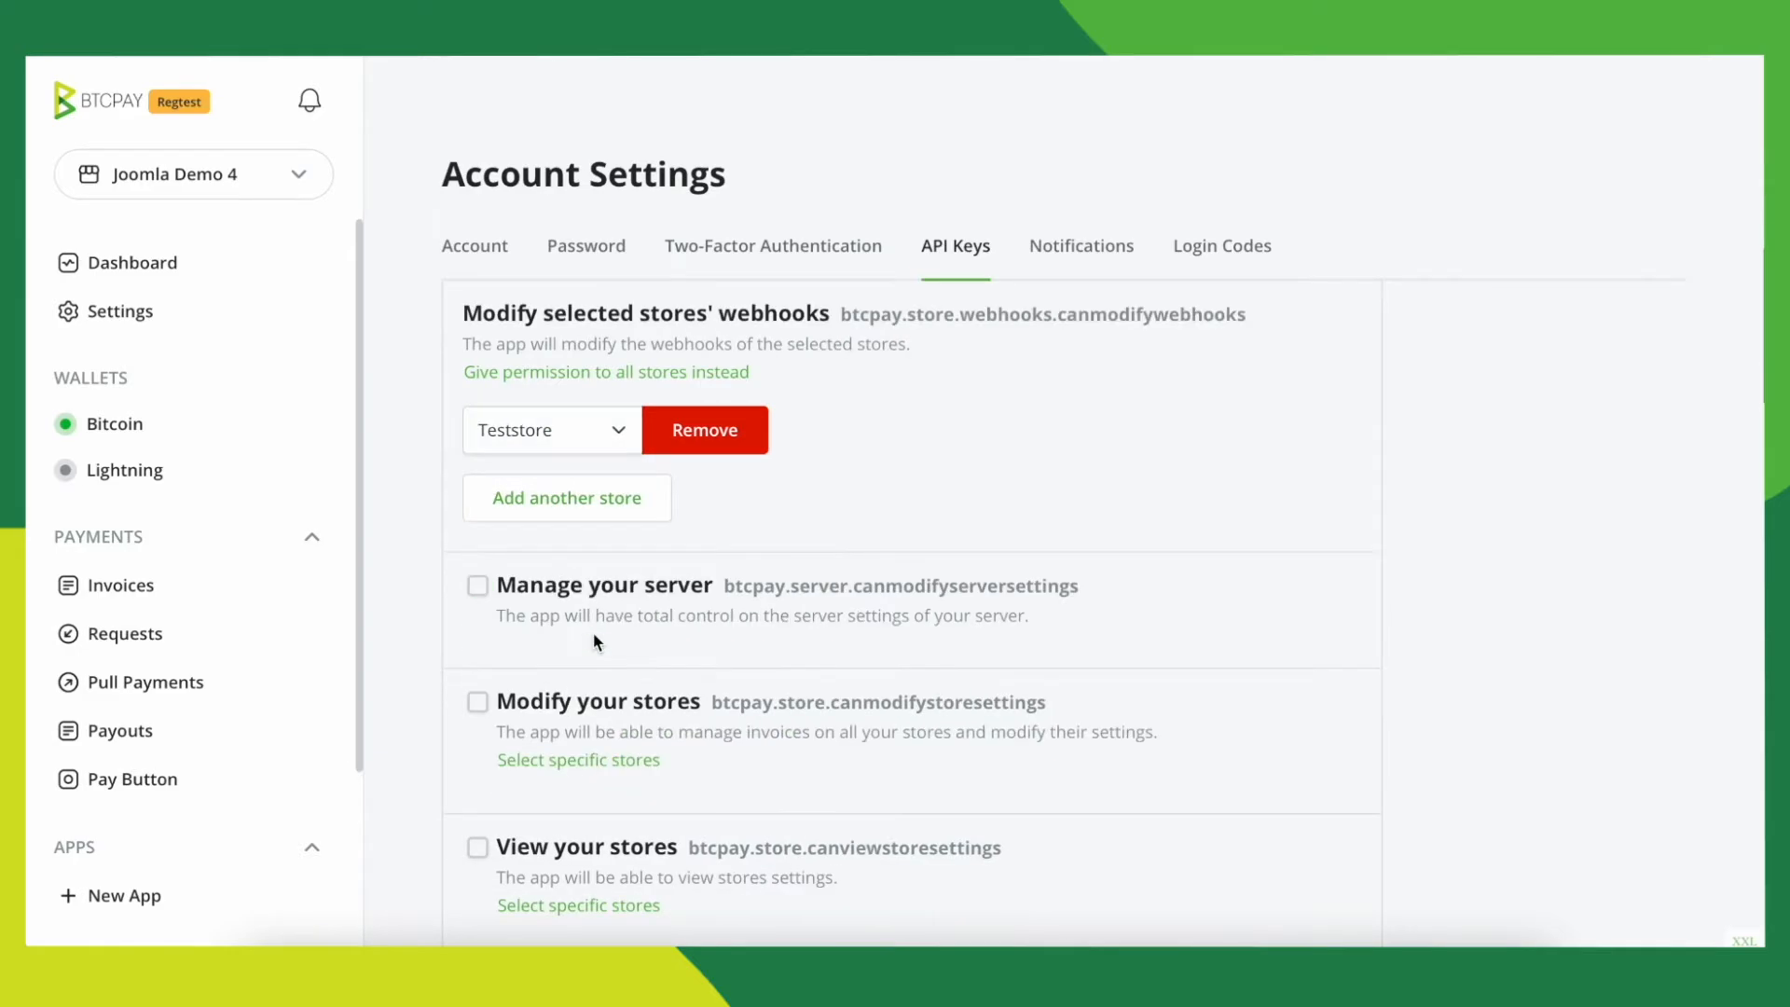
{"action": "left_click", "coordinate": [601, 430]}
{"action": "left_click", "coordinate": [569, 471]}
{"action": "scroll", "coordinate": [634, 653], "scroll_direction": "down", "scroll_amount": 2}
{"action": "left_click", "coordinate": [631, 652]}
{"action": "left_click", "coordinate": [615, 429]}
{"action": "left_click", "coordinate": [578, 472]}
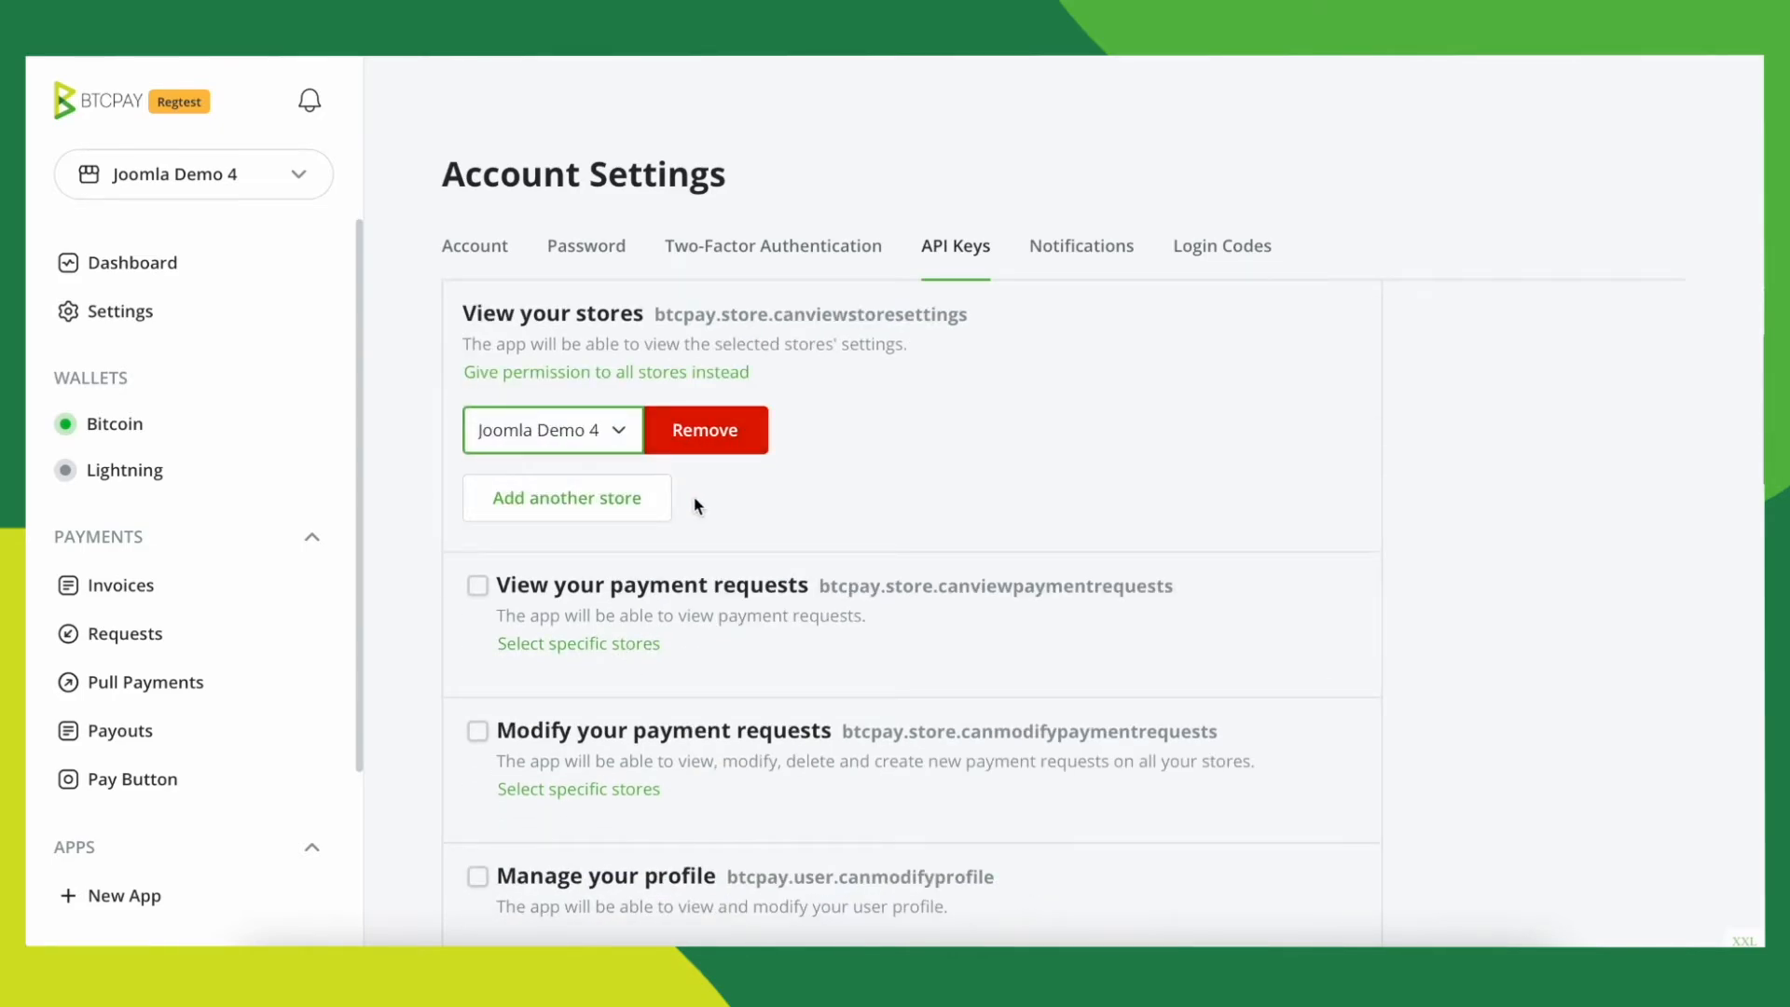
Step: Generate the API key and paste it into the API Key field of the payment method configuration in VirtueMart
{"action": "scroll", "coordinate": [698, 504], "scroll_direction": "down", "scroll_amount": 20}
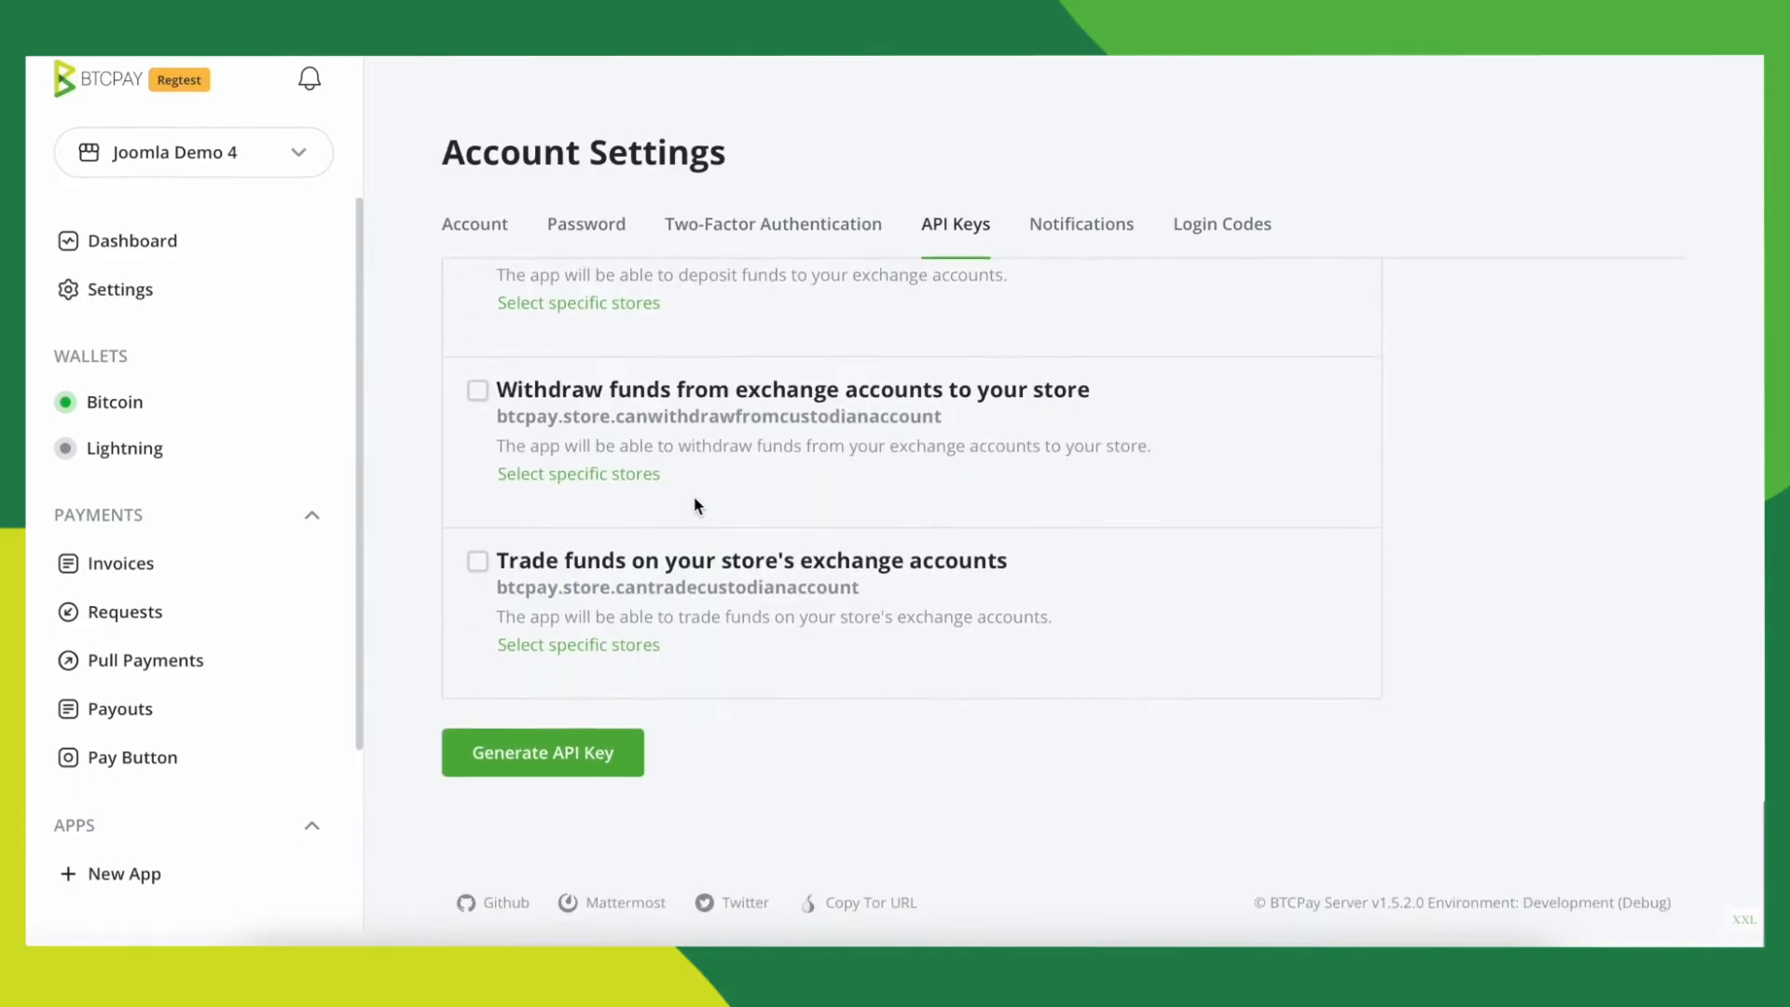
{"action": "left_click", "coordinate": [570, 776]}
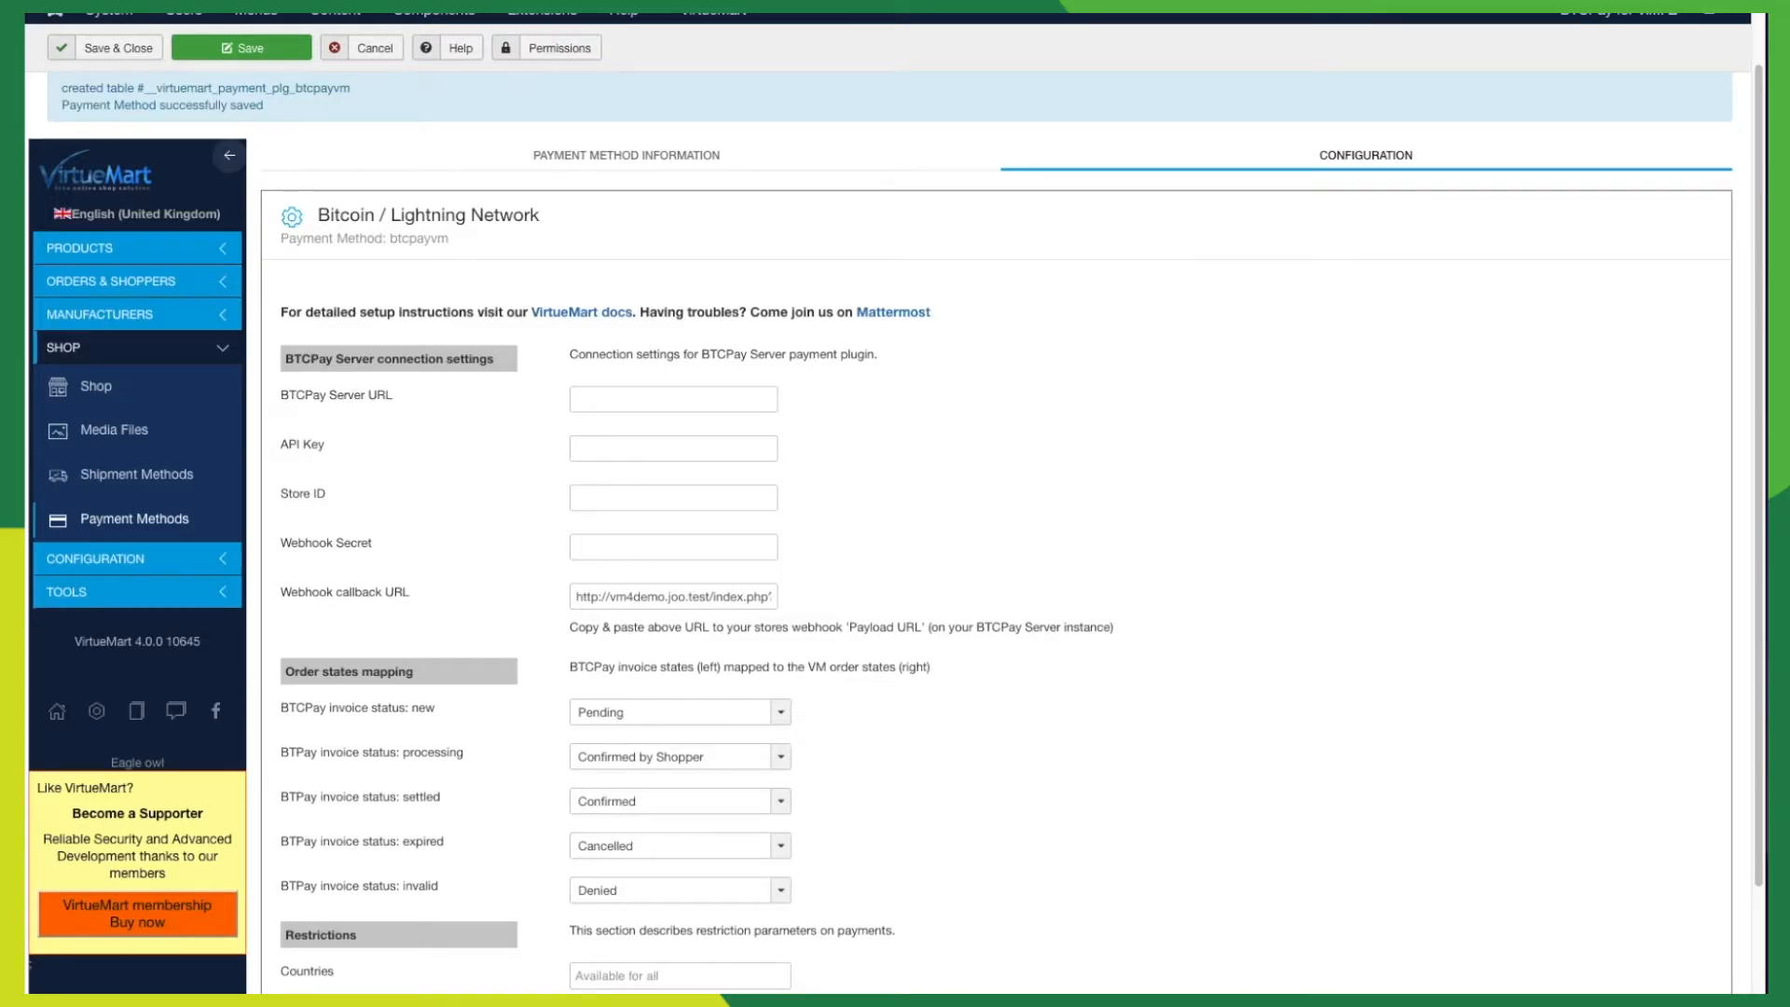
{"action": "left_click", "coordinate": [588, 449]}
{"action": "key", "text": "ctrl+v"}
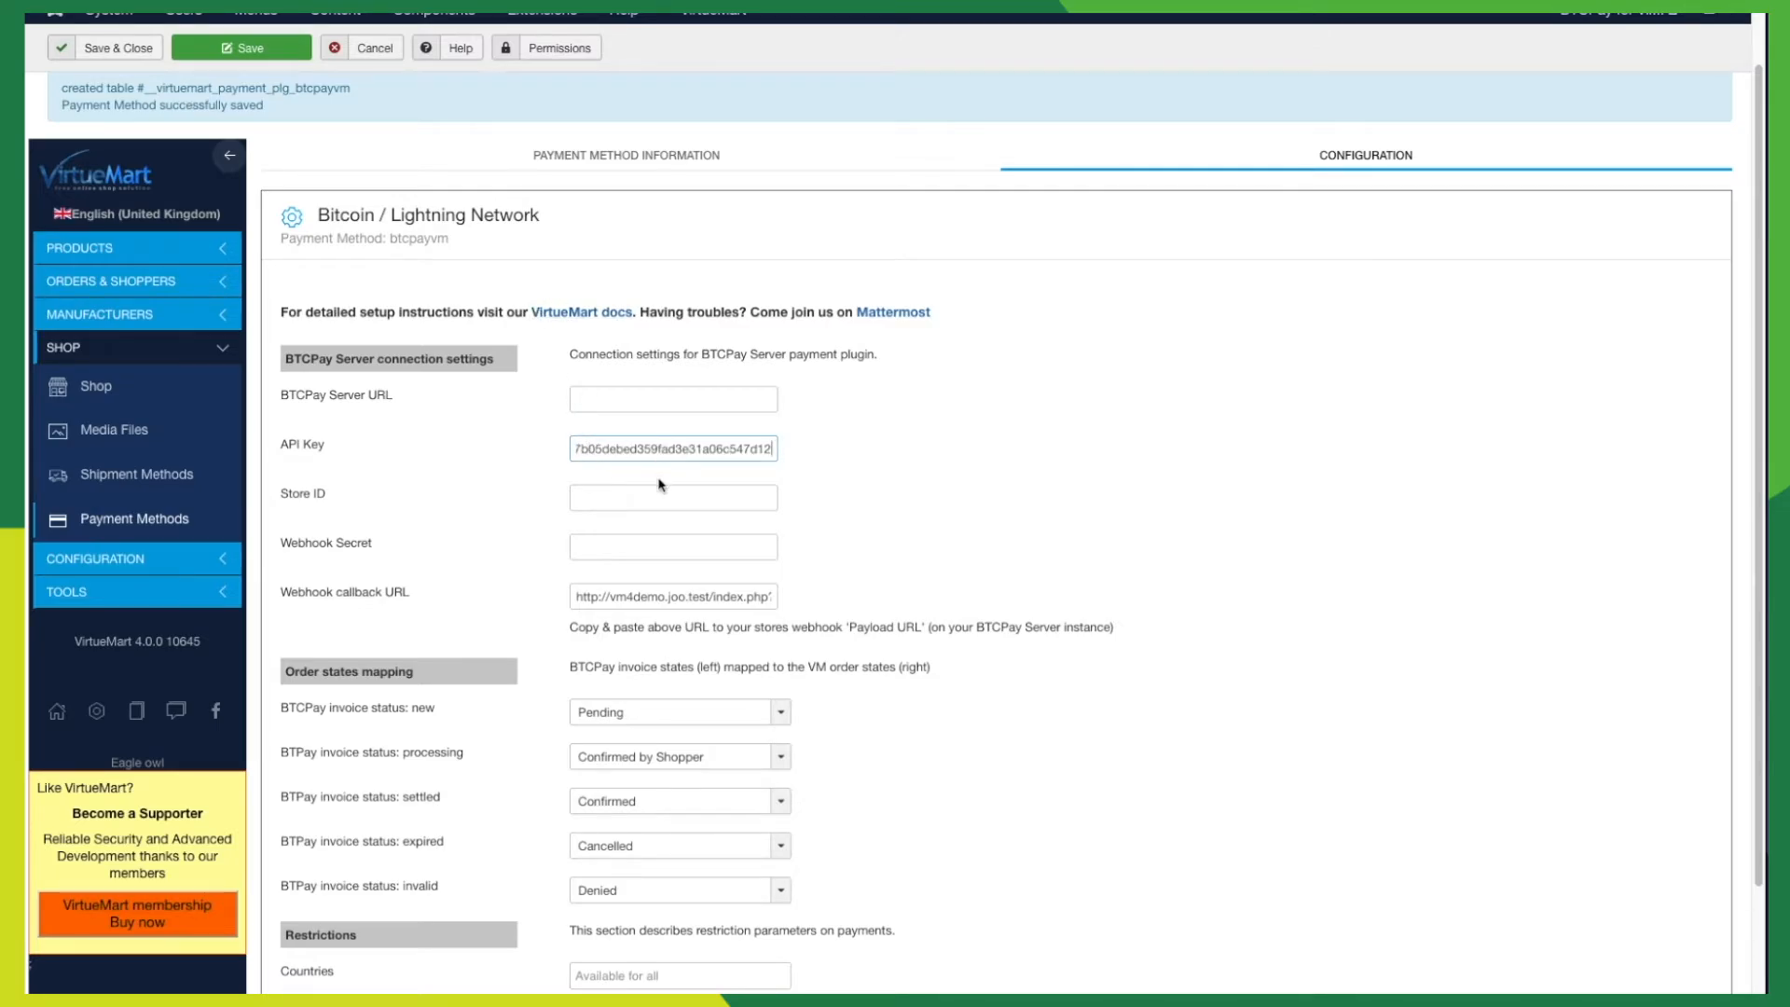
Step: Copy the store ID from the Joomla Demo 4 store settings in BTCPay Server and paste it into the Store ID field in VirtueMart
{"action": "left_click", "coordinate": [658, 503]}
{"action": "left_click_drag", "start_coordinate": [332, 495], "coordinate": [280, 497]}
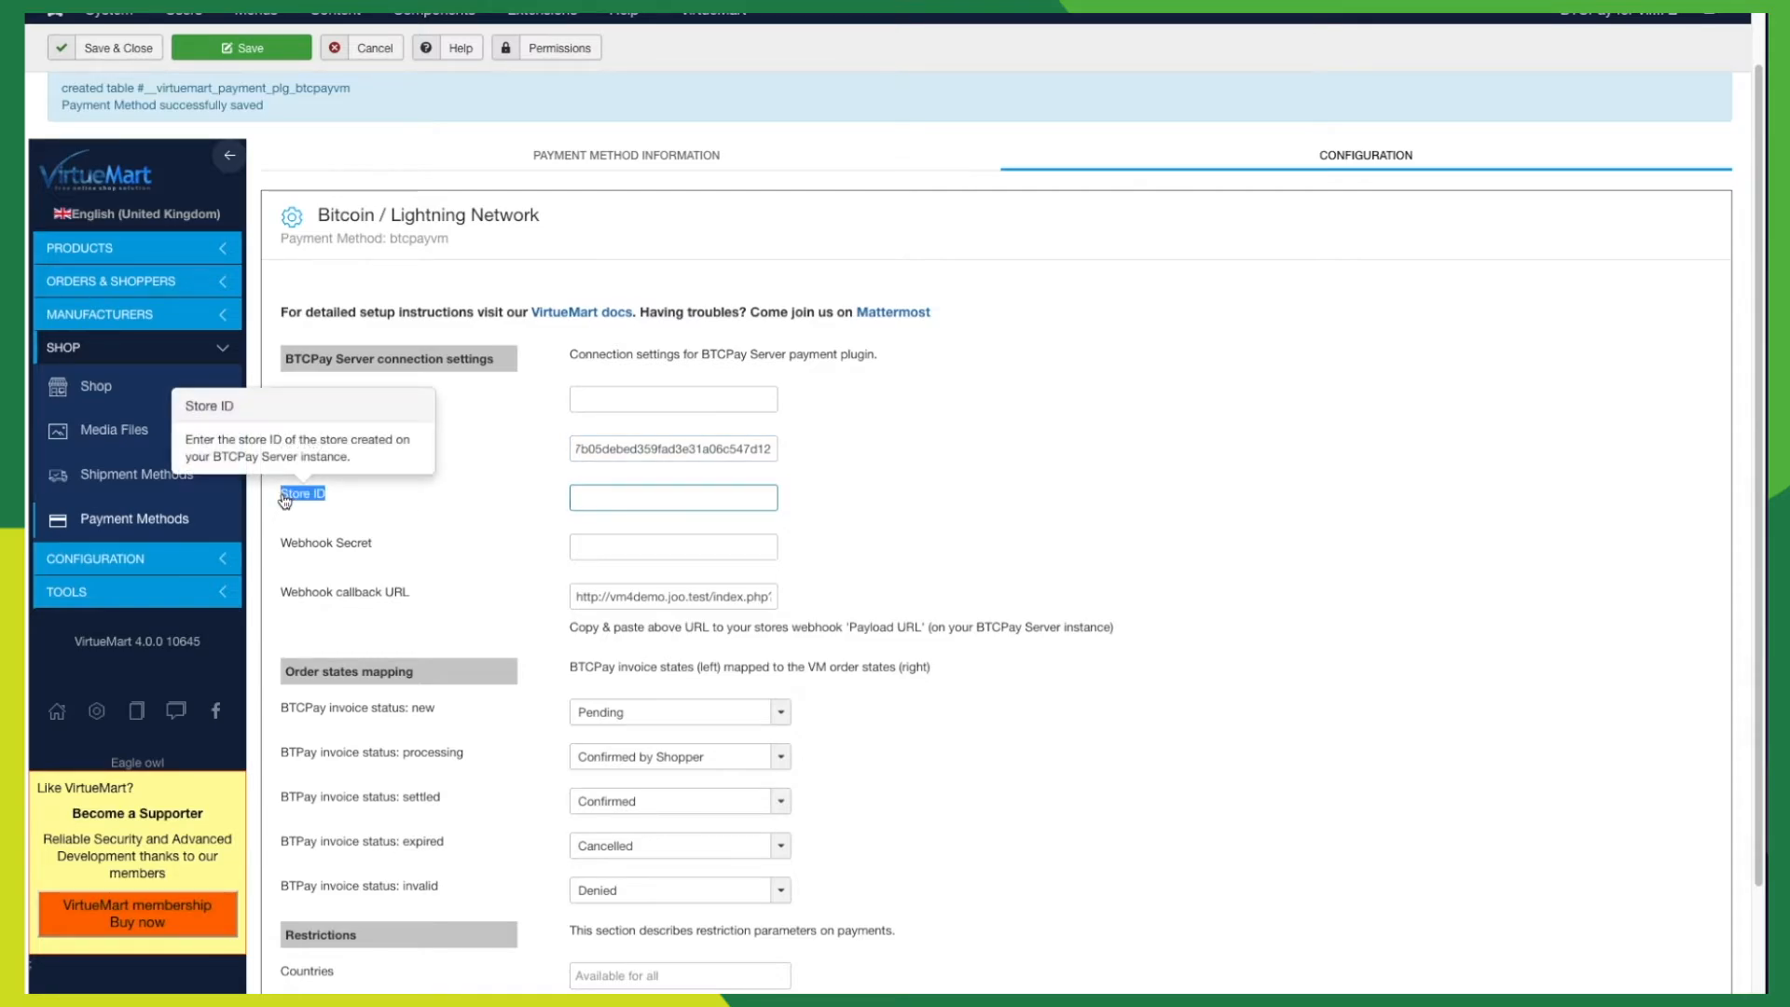
{"action": "left_click", "coordinate": [369, 493]}
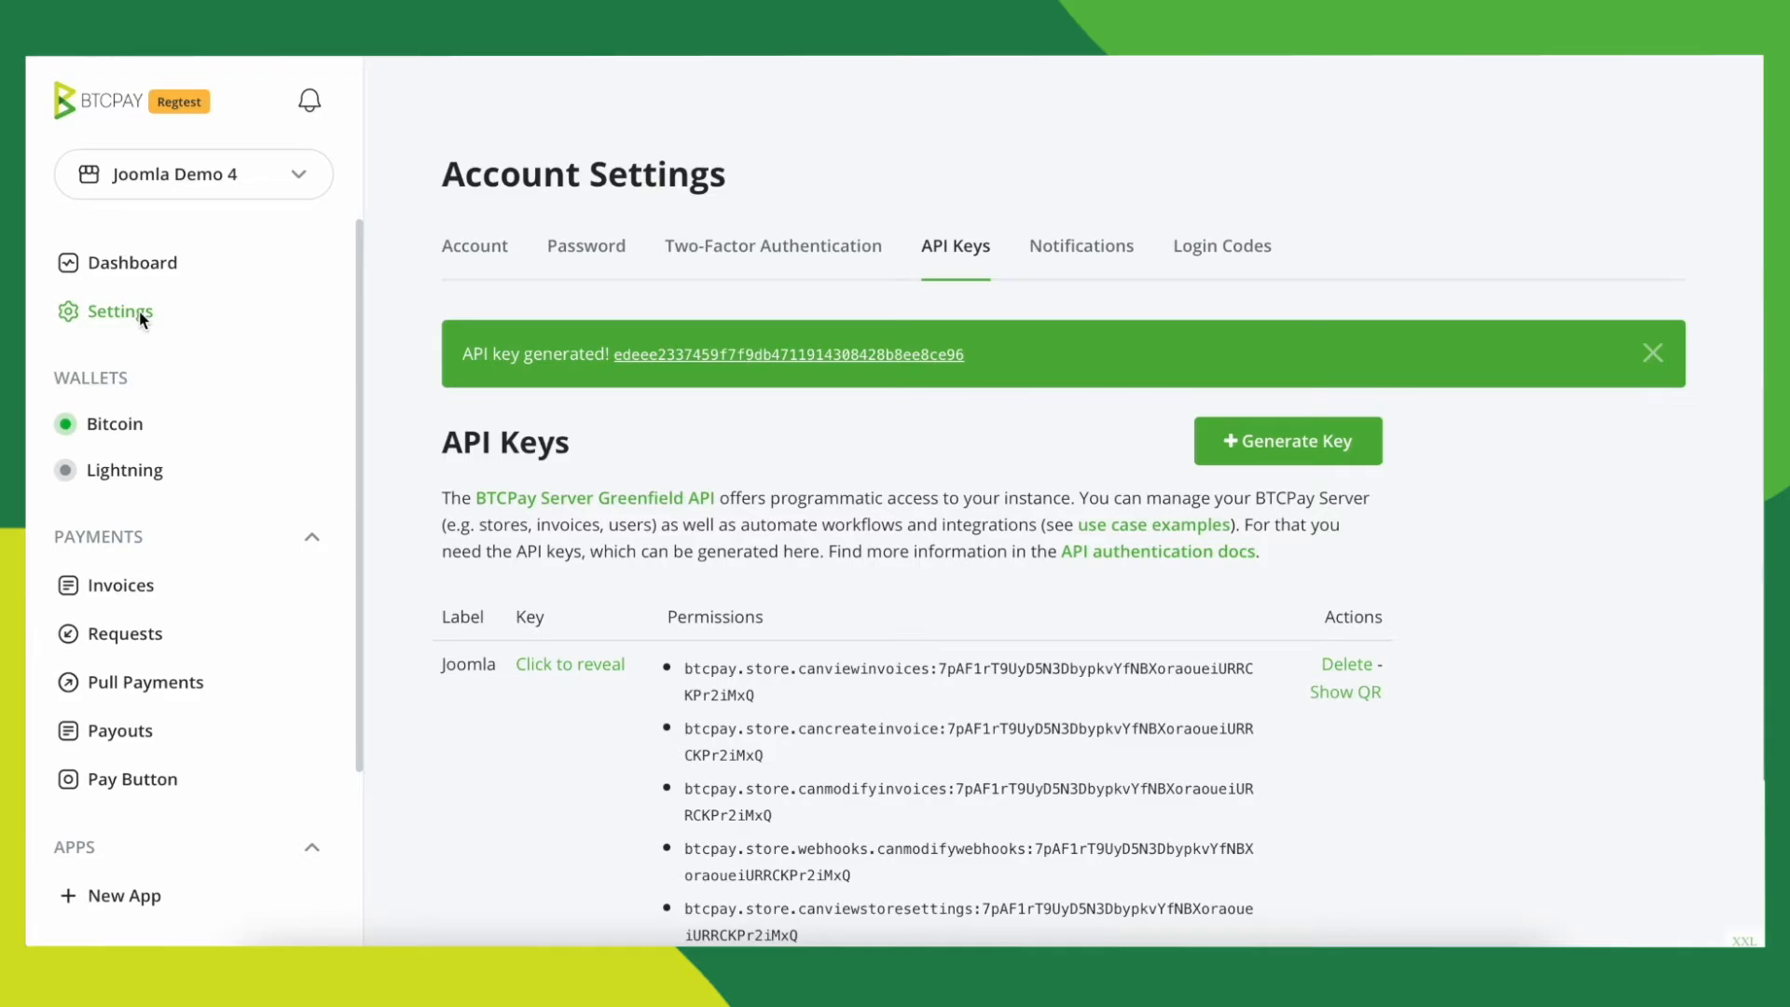
{"action": "left_click", "coordinate": [141, 317]}
{"action": "double_click", "coordinate": [589, 439]}
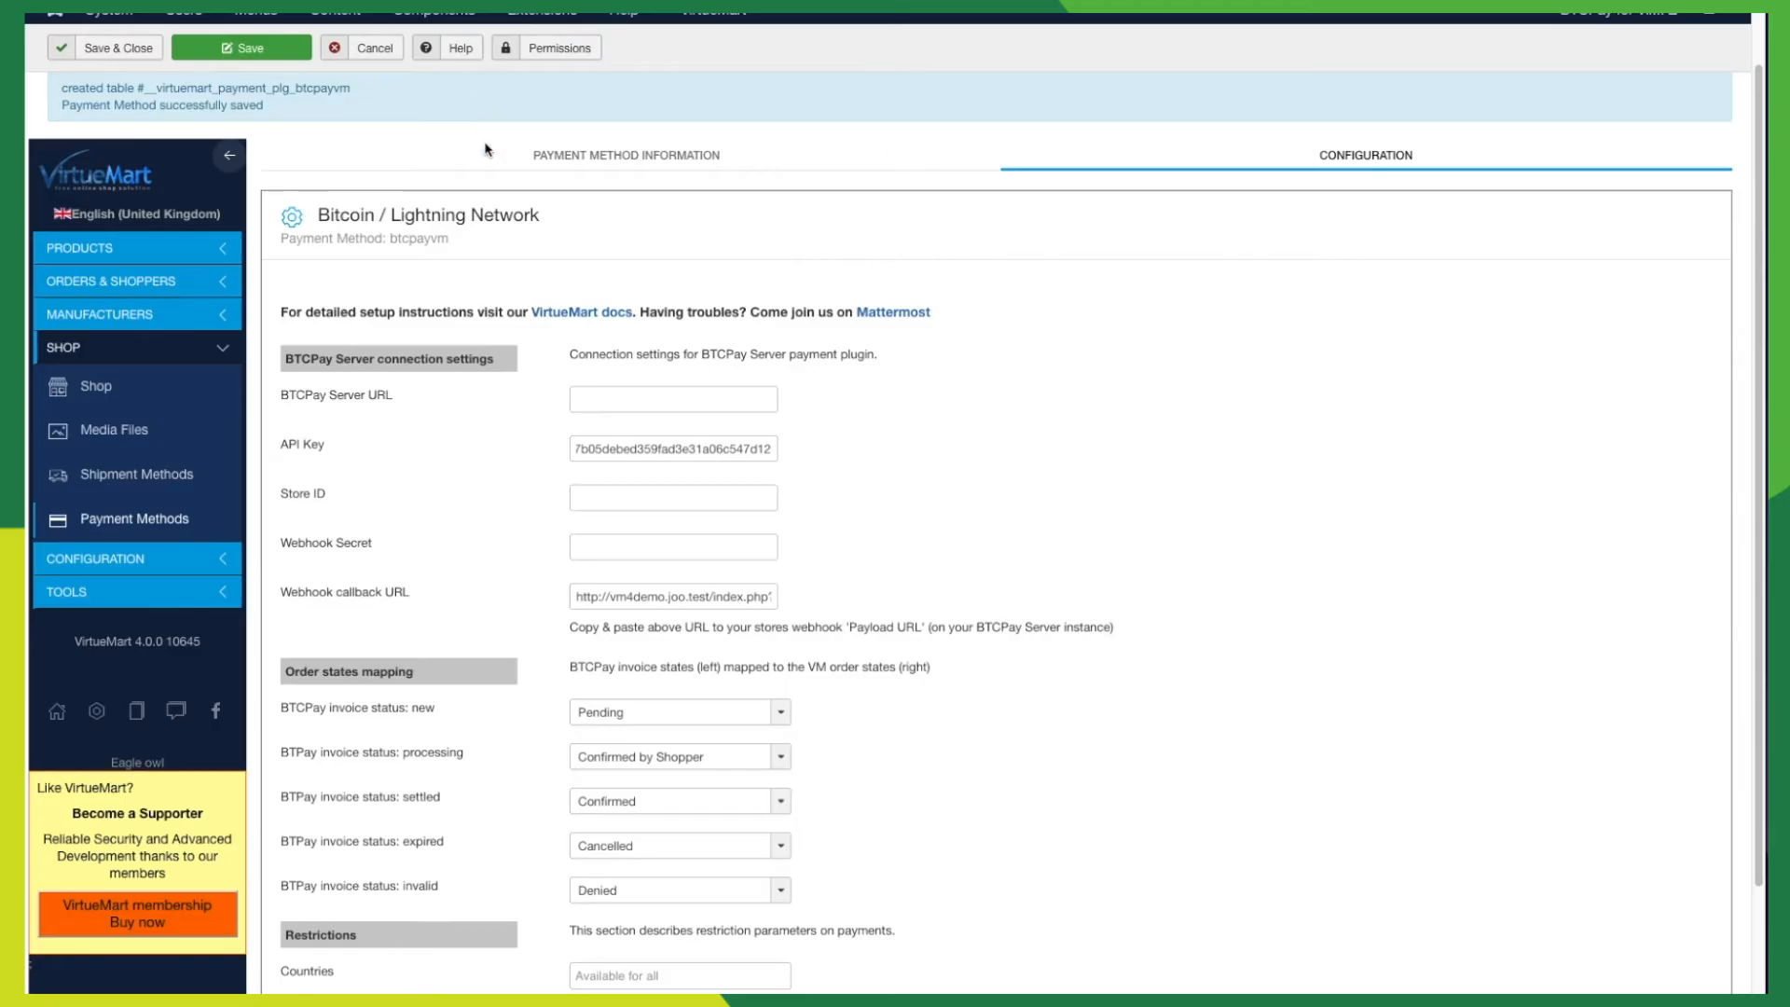
{"action": "left_click", "coordinate": [602, 495]}
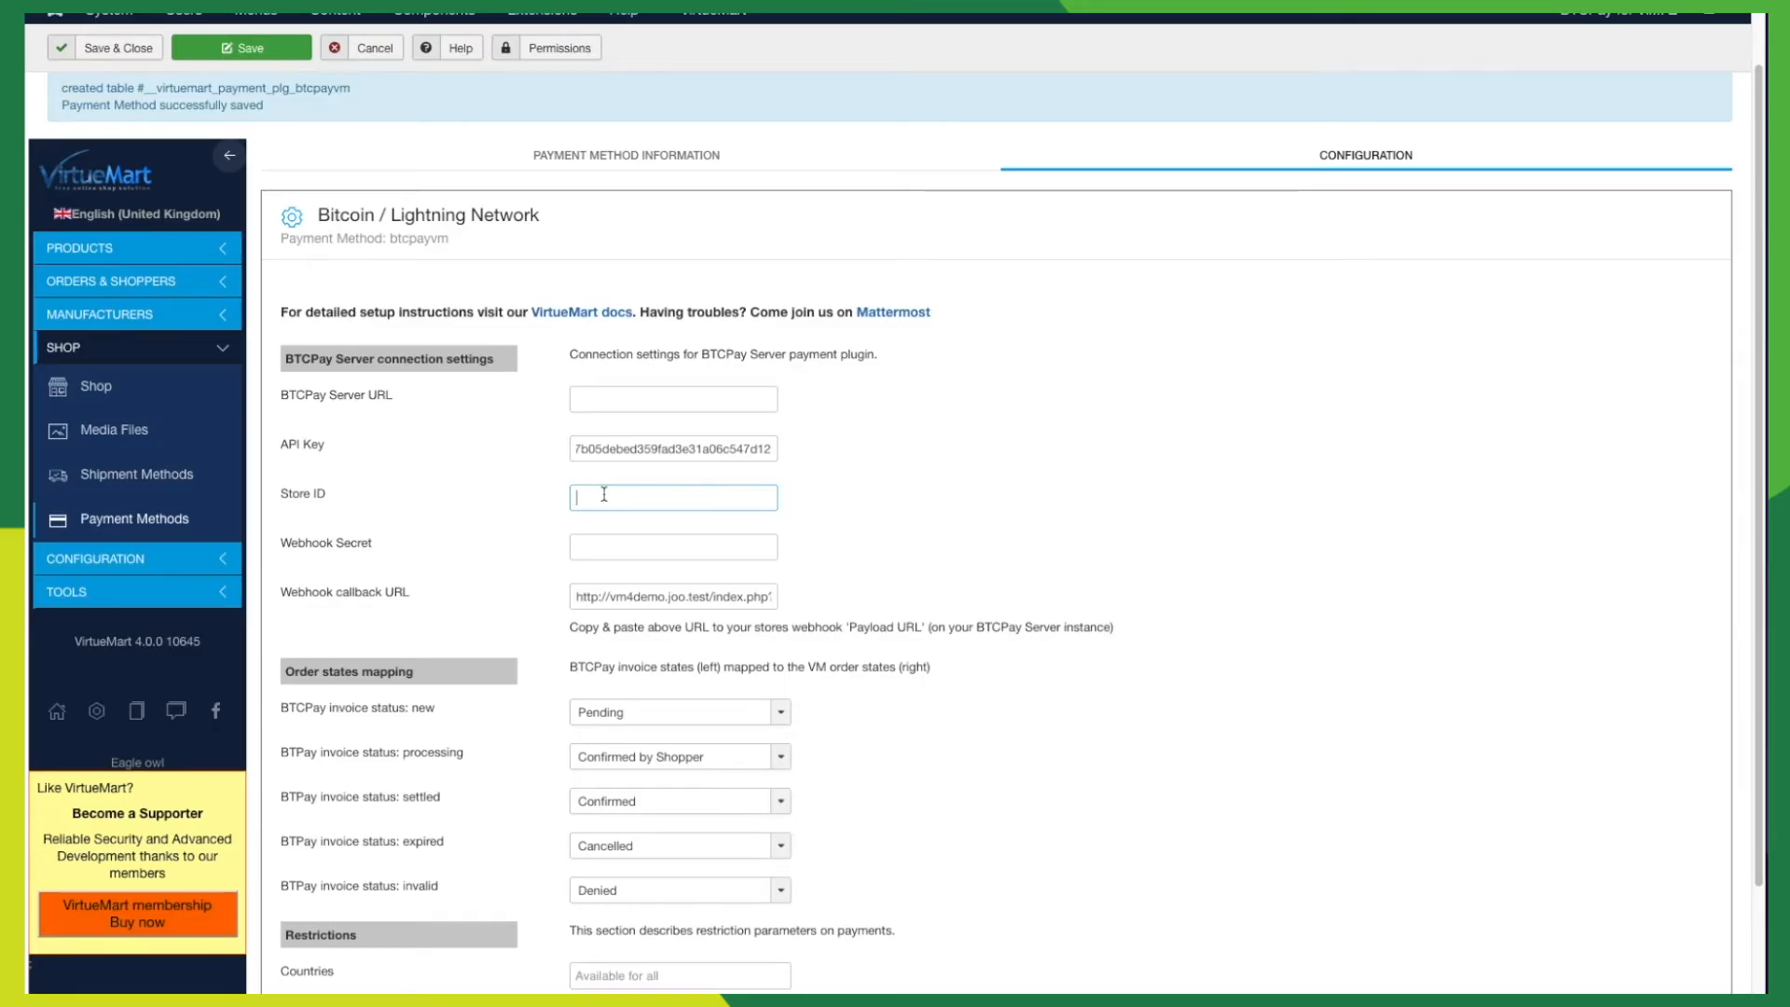
{"action": "key", "text": "ctrl+v"}
{"action": "left_click", "coordinate": [584, 403]}
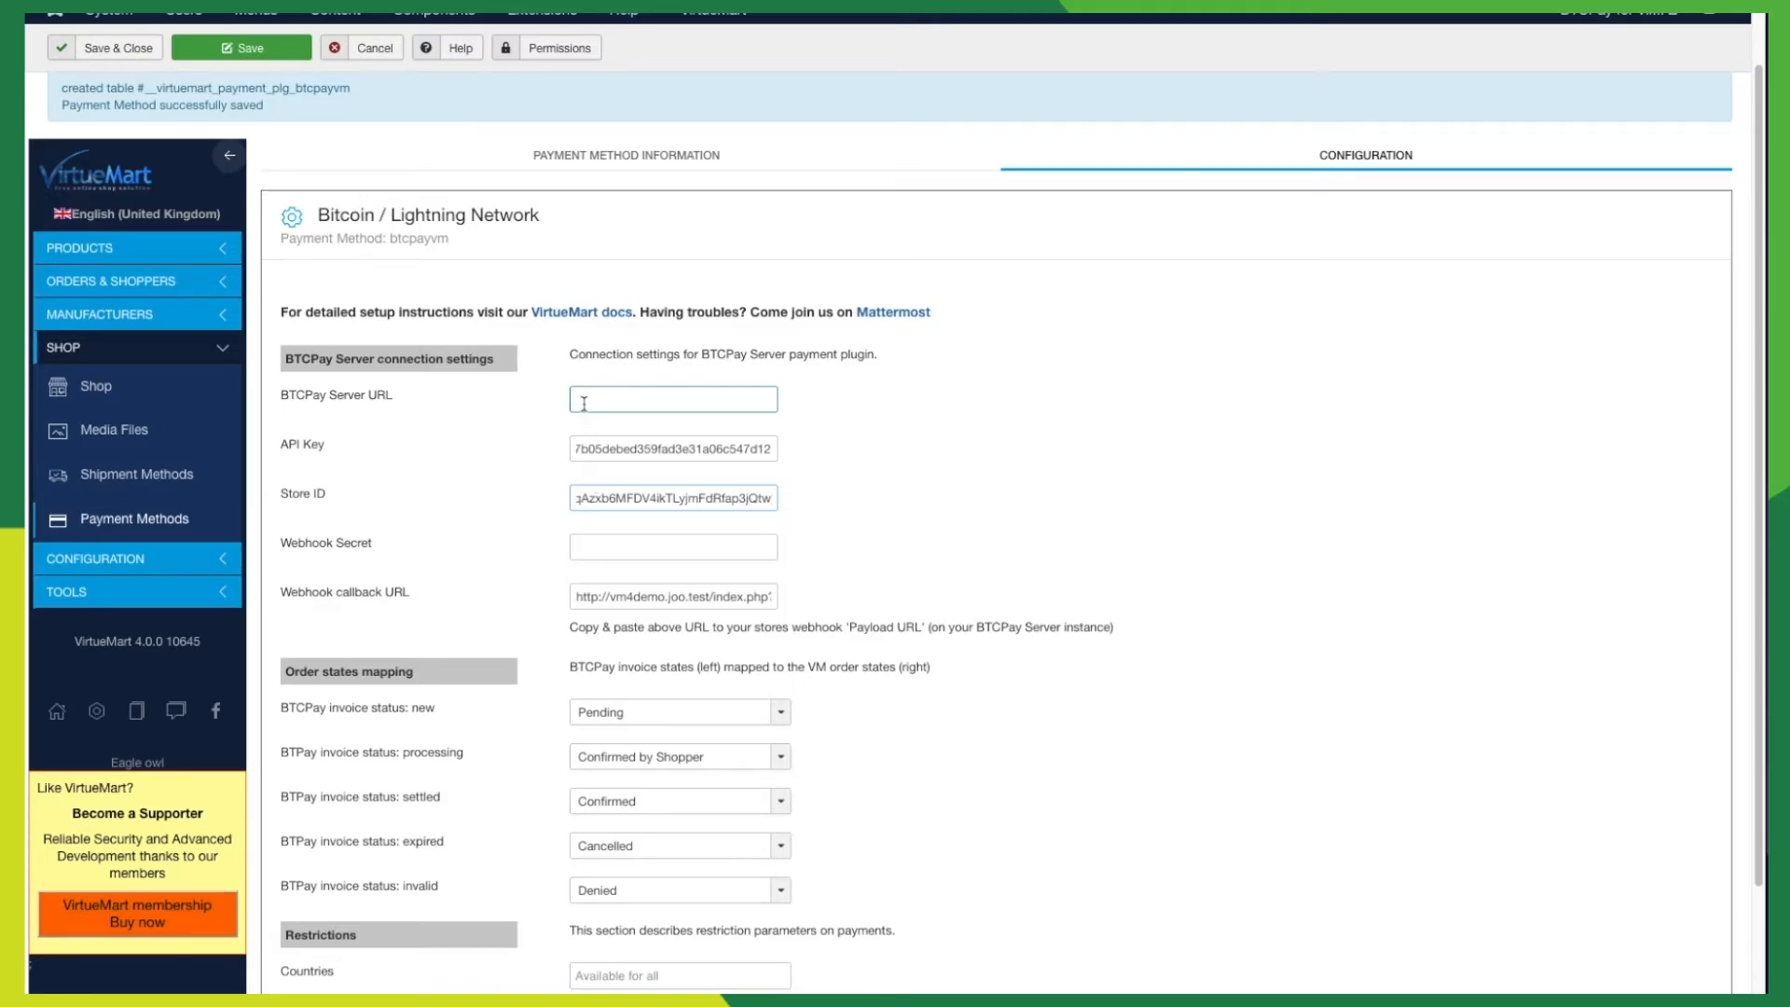
{"action": "left_click_drag", "start_coordinate": [395, 399], "coordinate": [471, 407]}
{"action": "left_click", "coordinate": [471, 409]}
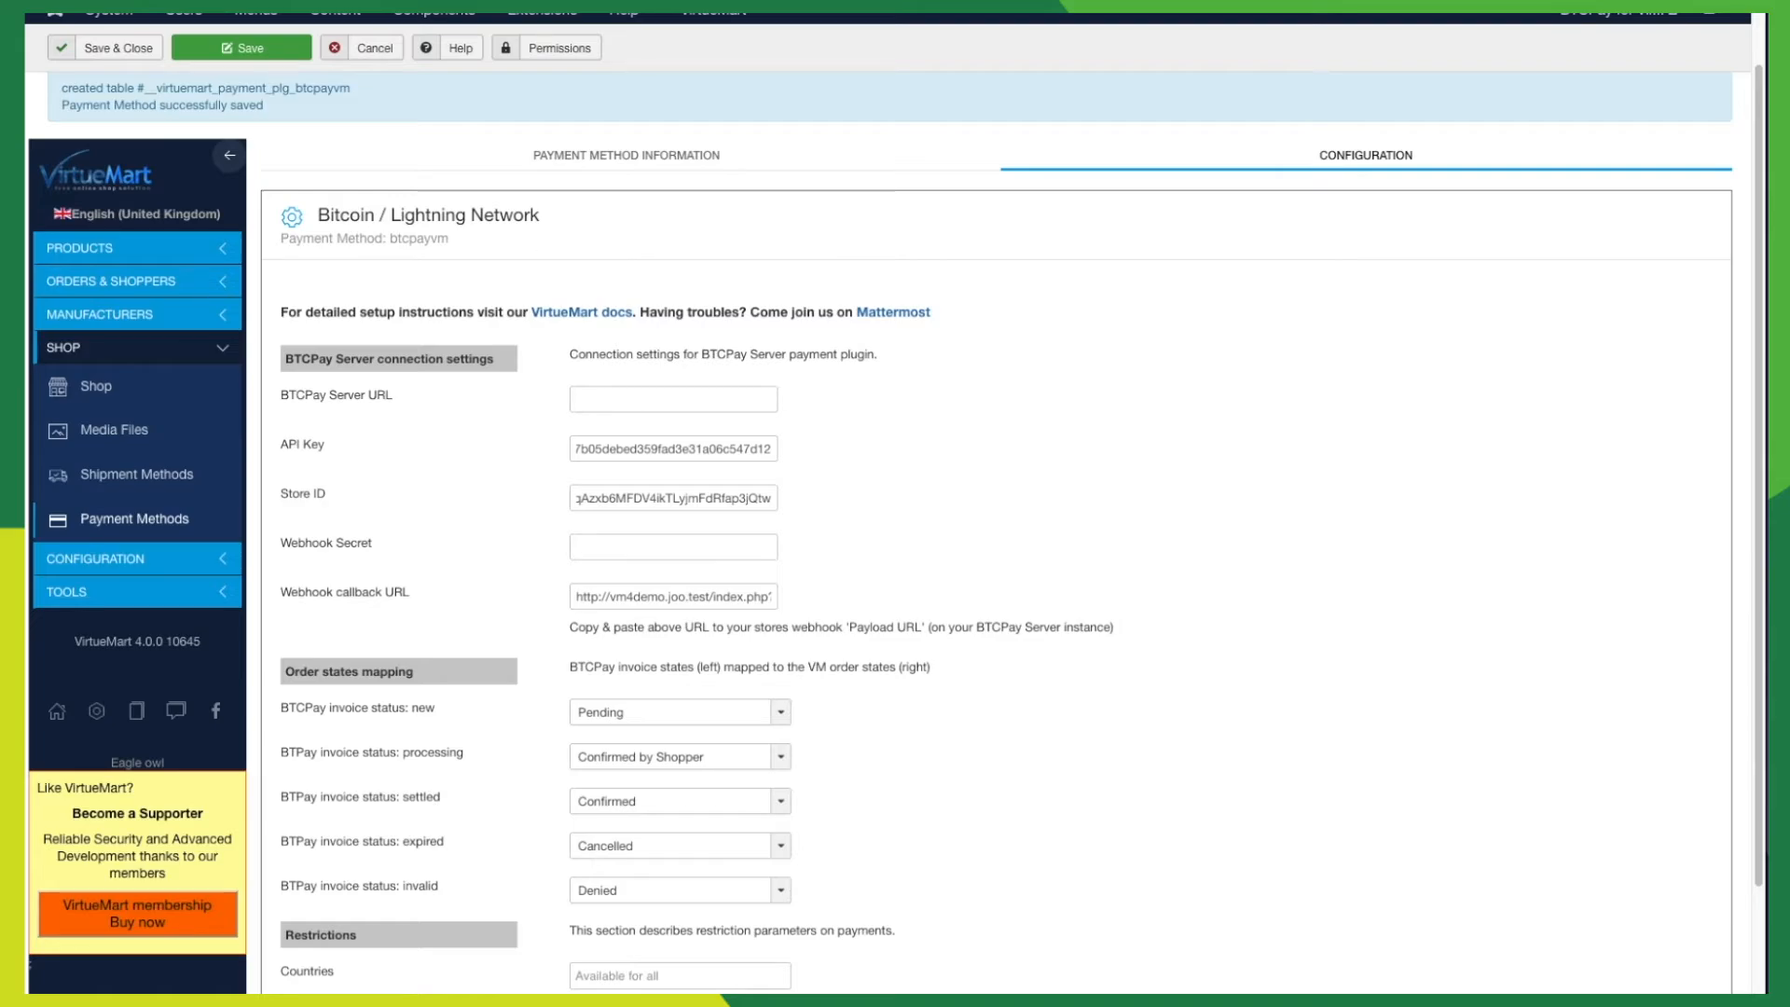
{"action": "left_click", "coordinate": [595, 398]}
{"action": "type", "text": "https://testnet.demo.btcpay.tech/"}
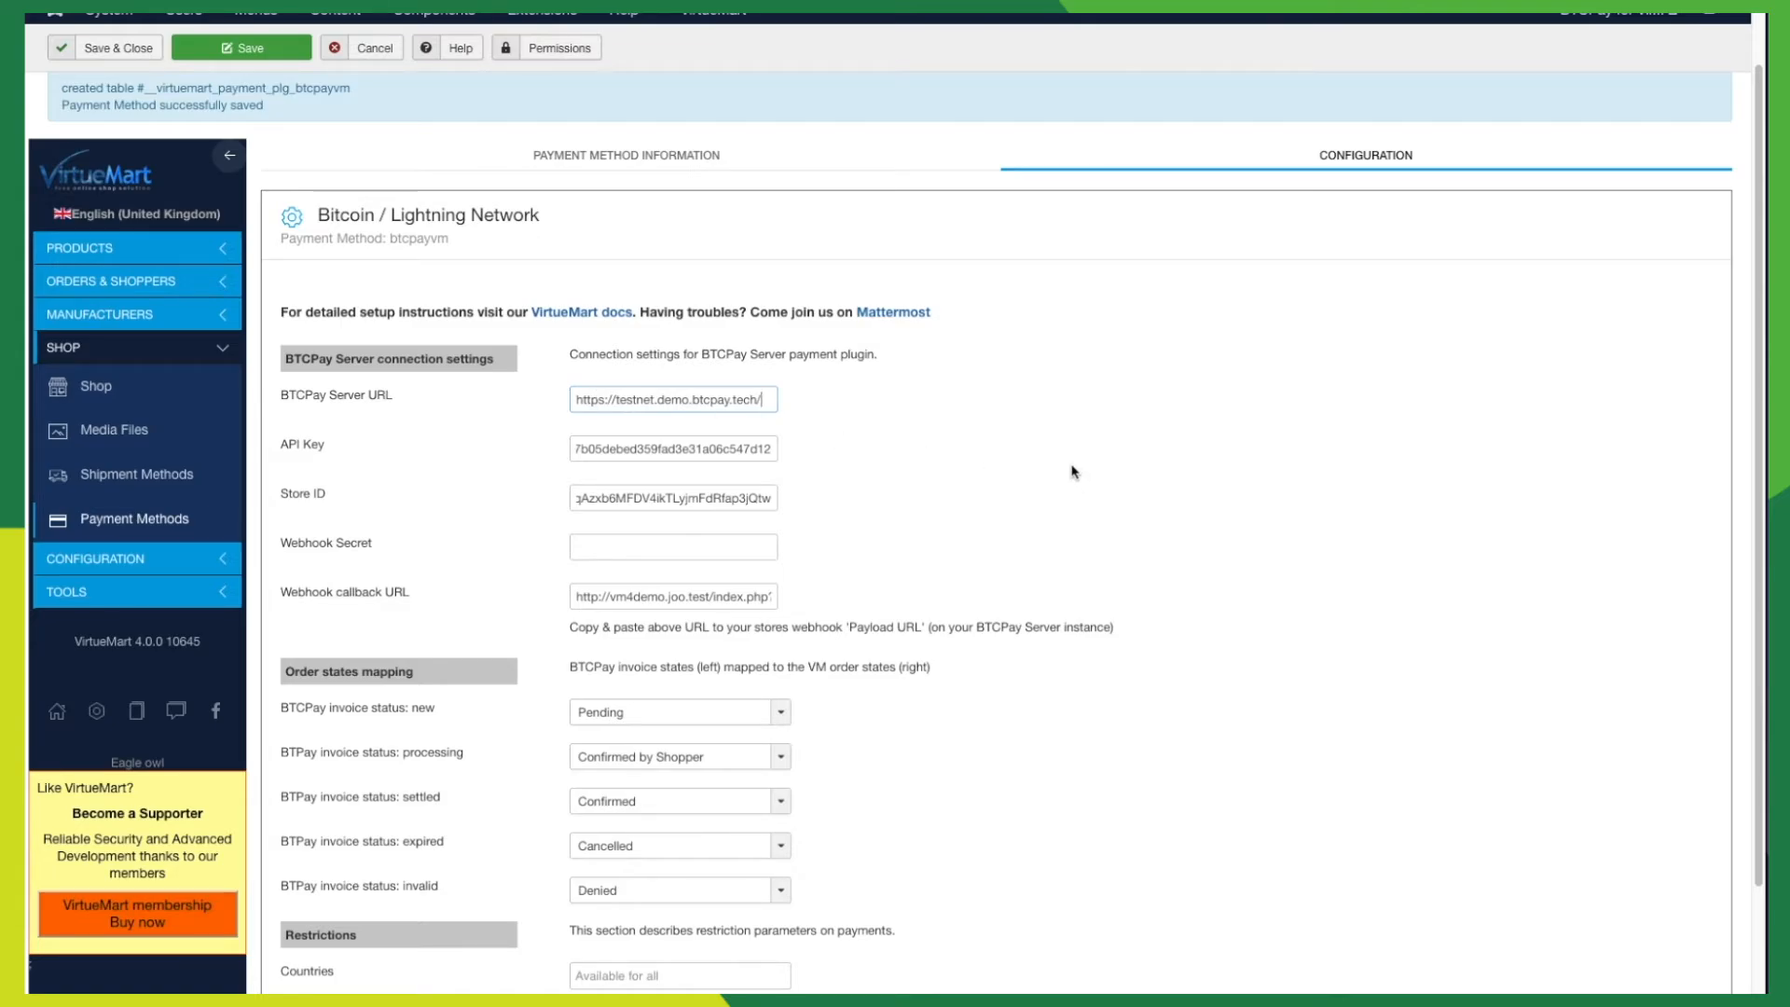
{"action": "key", "text": "BackSpace"}
{"action": "scroll", "coordinate": [904, 524], "scroll_direction": "down", "scroll_amount": 1}
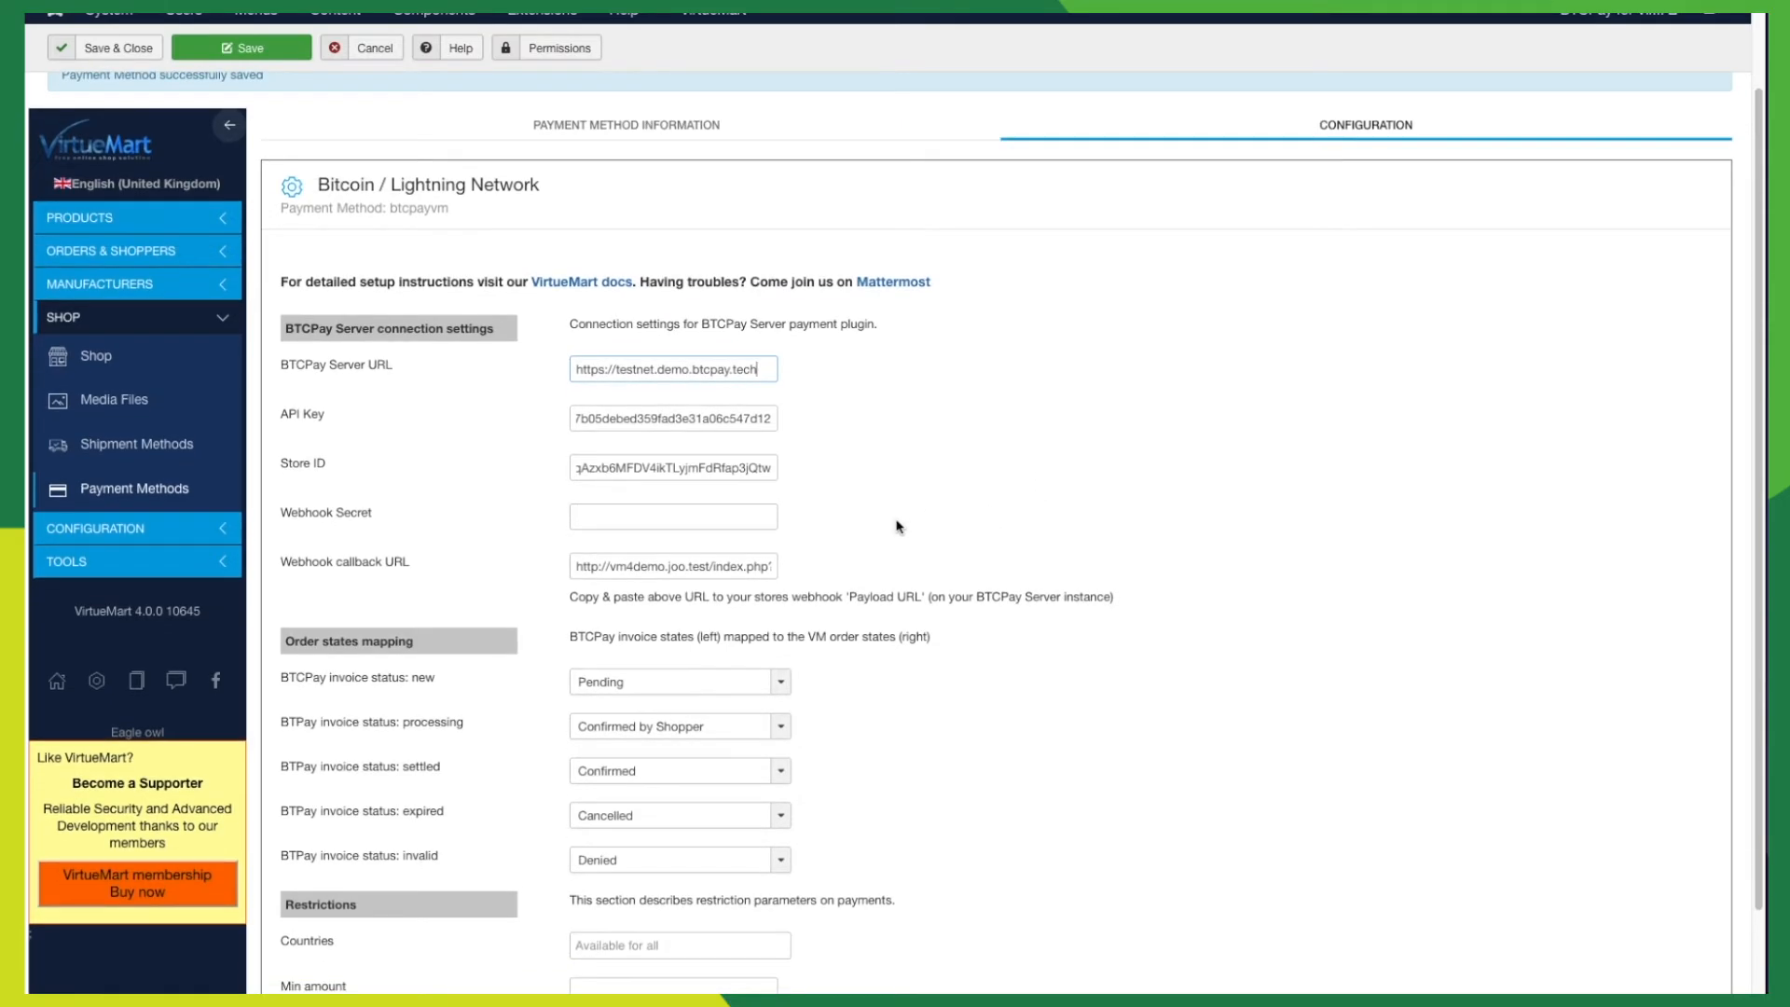
{"action": "scroll", "coordinate": [420, 223], "scroll_direction": "up", "scroll_amount": 1}
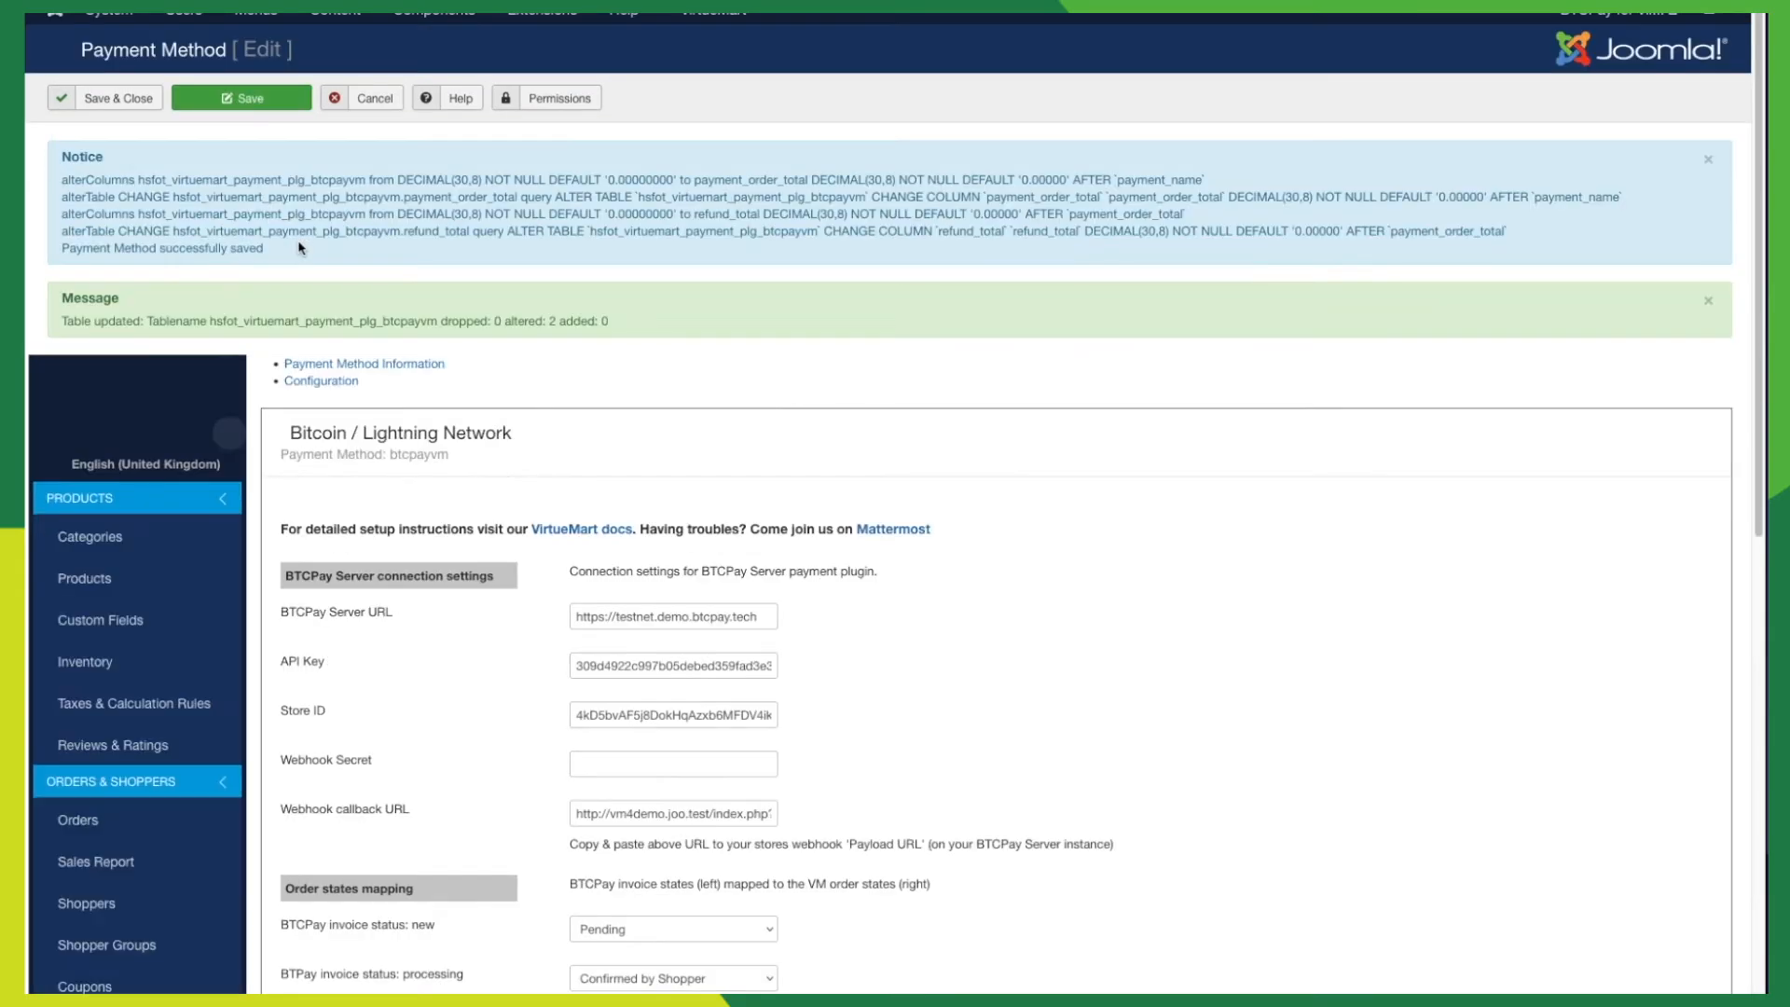
{"action": "scroll", "coordinate": [321, 279], "scroll_direction": "down", "scroll_amount": 3}
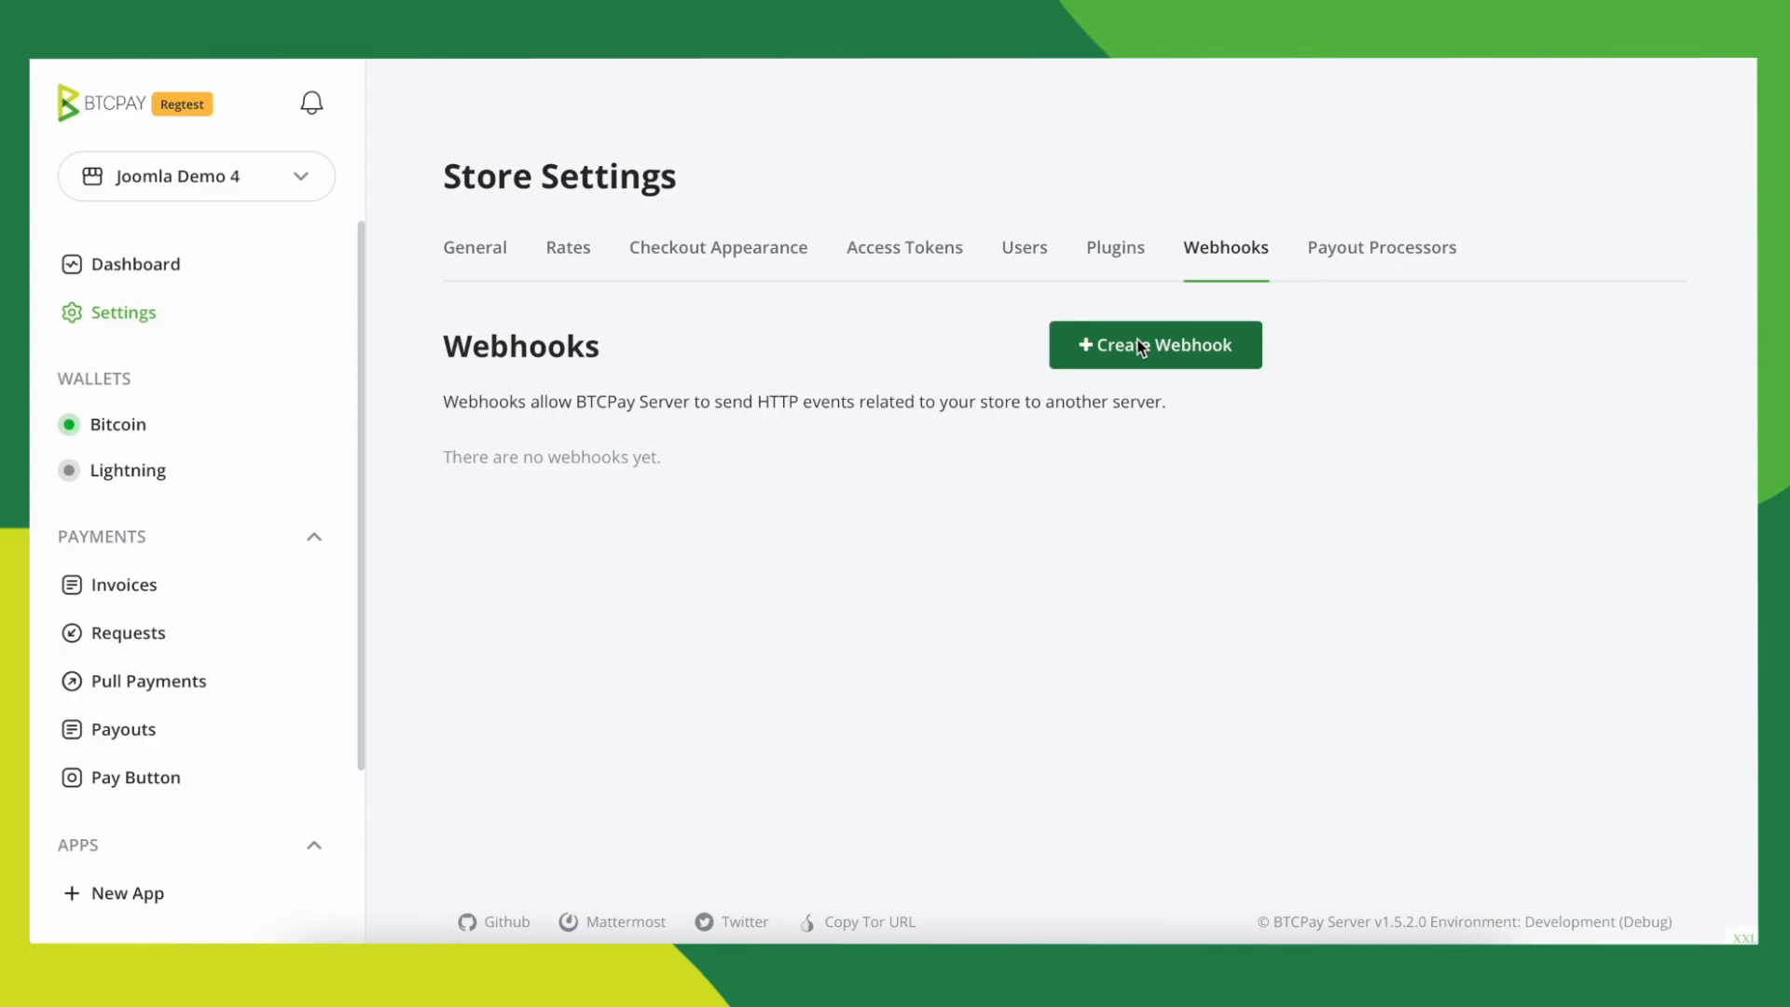
Step: Start a new webhook for the Joomla Demo 4 store in BTCPay Server, using VirtueMart's webhook callback URL as its Payload URL
{"action": "left_click", "coordinate": [1139, 347]}
{"action": "left_click", "coordinate": [1102, 373]}
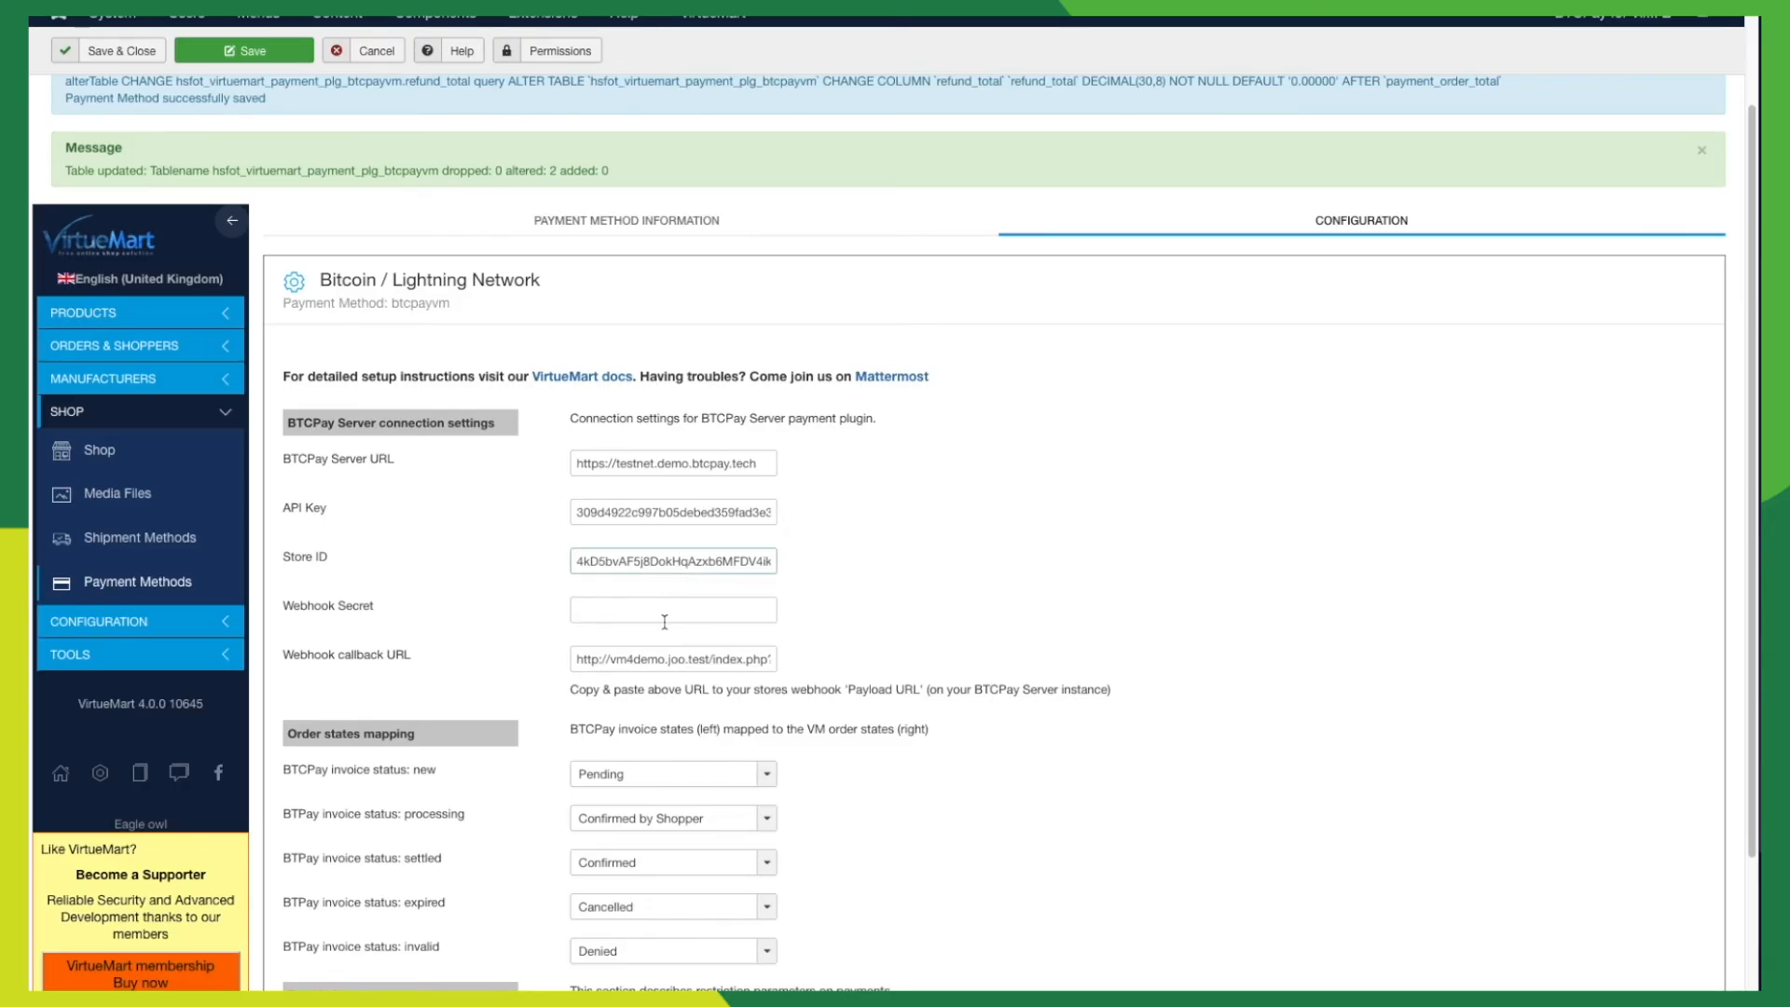
{"action": "left_click", "coordinate": [658, 655]}
{"action": "triple_click", "coordinate": [658, 654]}
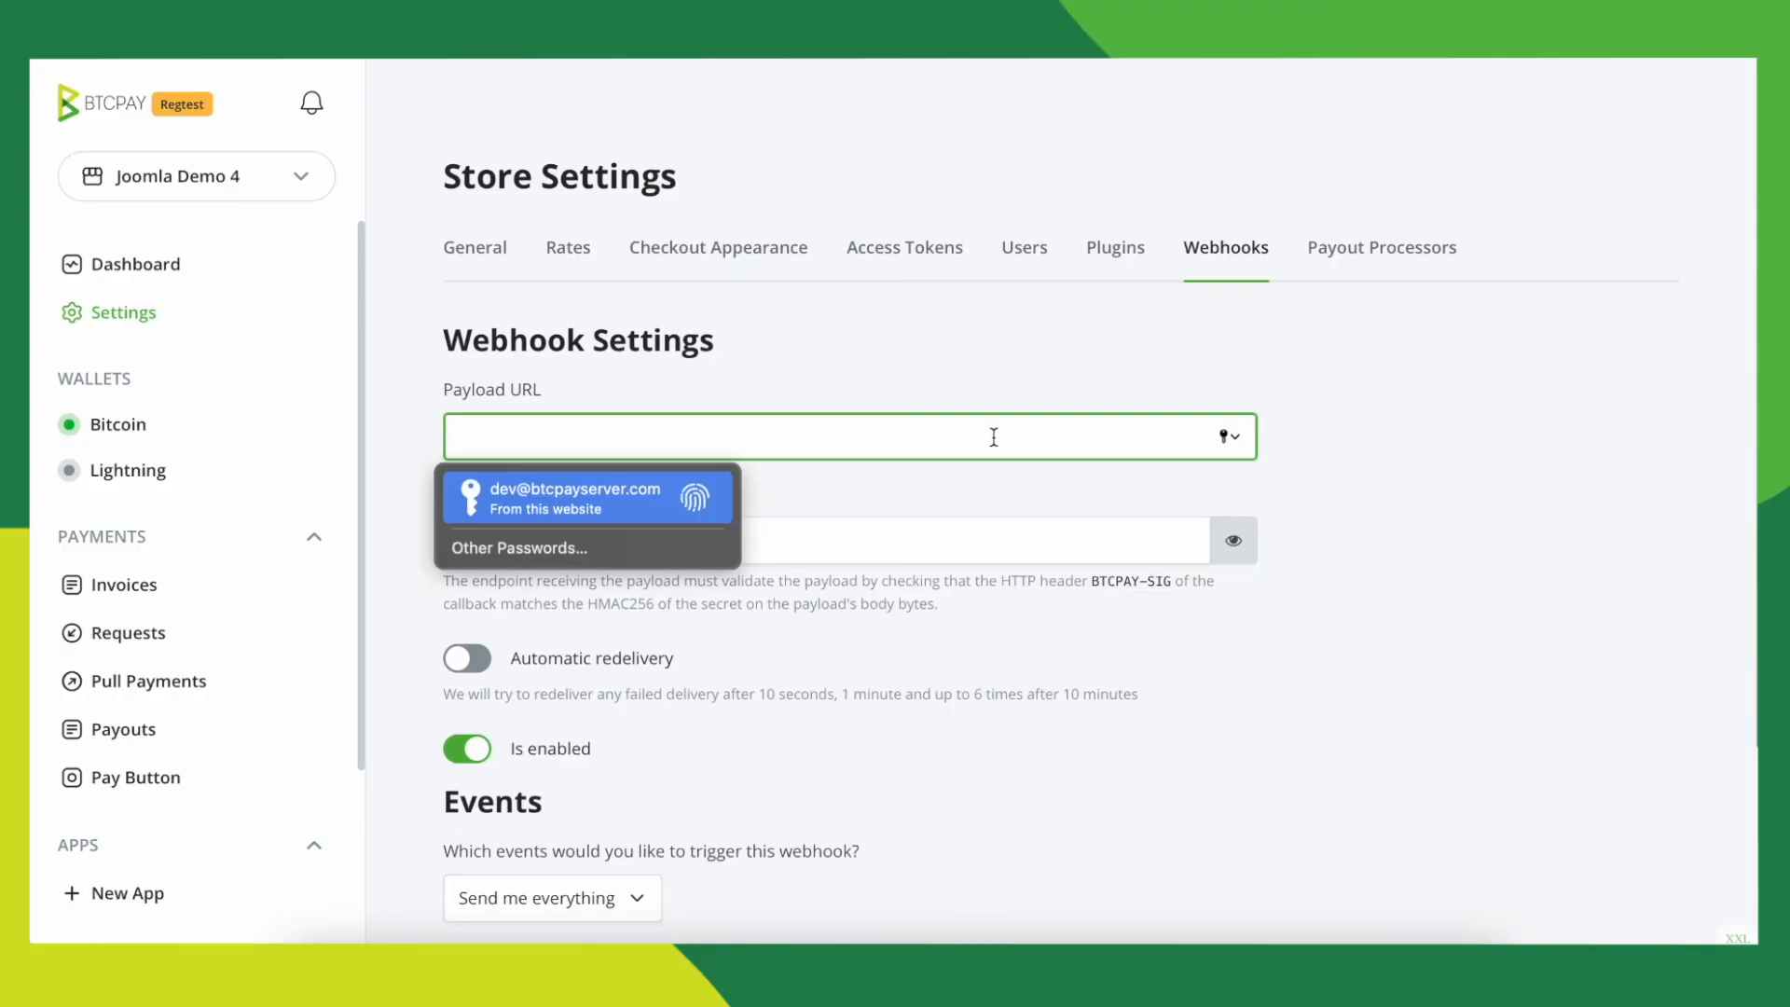
{"action": "key", "text": "ctrl+v"}
{"action": "left_click", "coordinate": [1302, 562]}
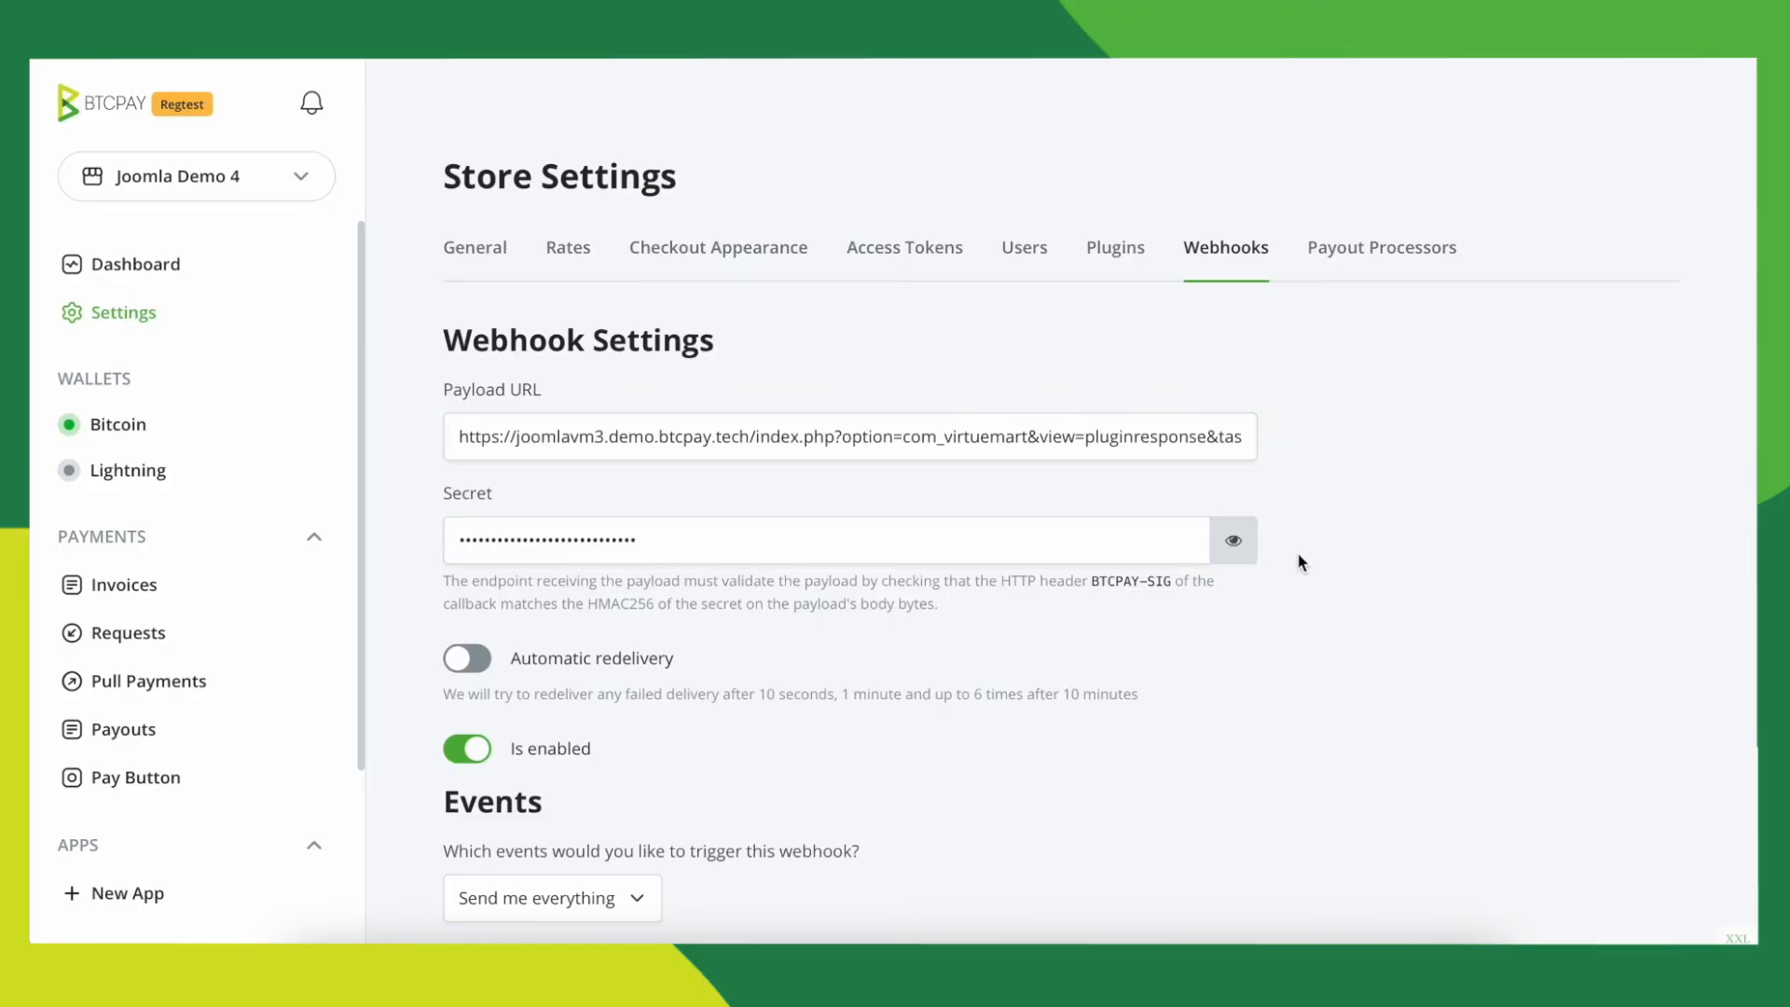
Step: Reveal and copy the new webhook's secret, paste it into the Webhook Secret field in VirtueMart, and save the payment method
{"action": "left_click", "coordinate": [1246, 541]}
{"action": "left_click", "coordinate": [1149, 541]}
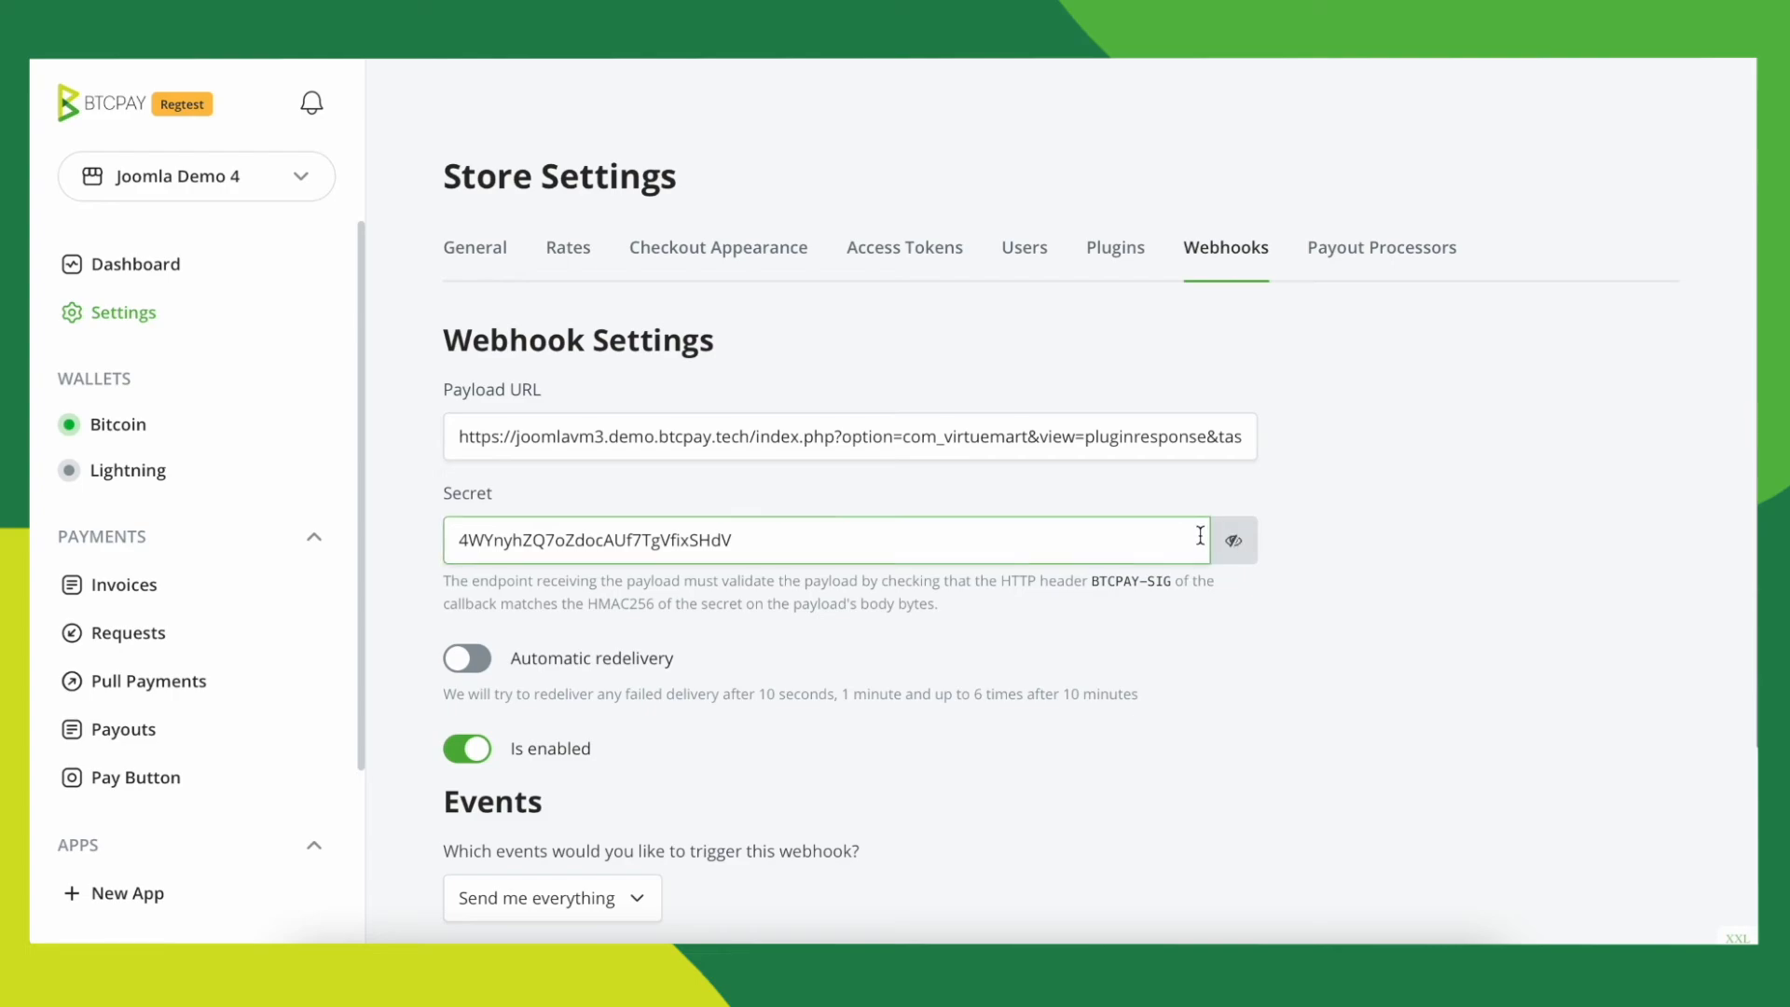
{"action": "key", "text": "ctrl+a"}
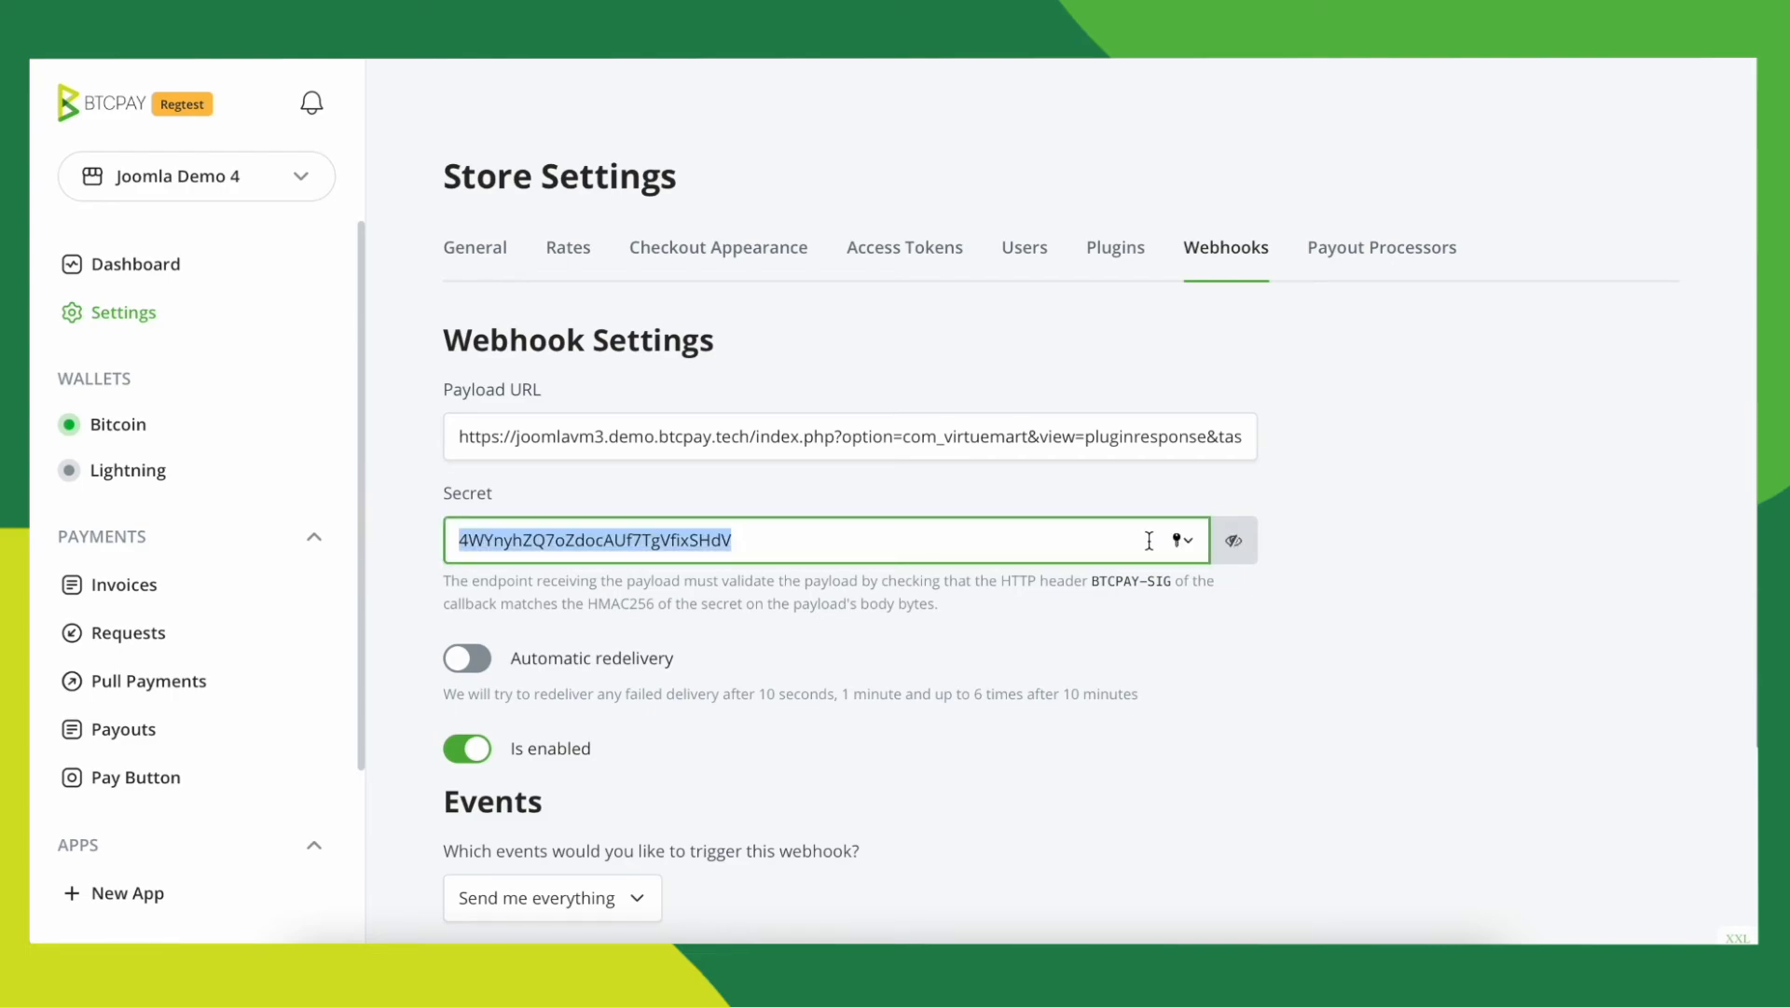
{"action": "key", "text": "alt+Tab"}
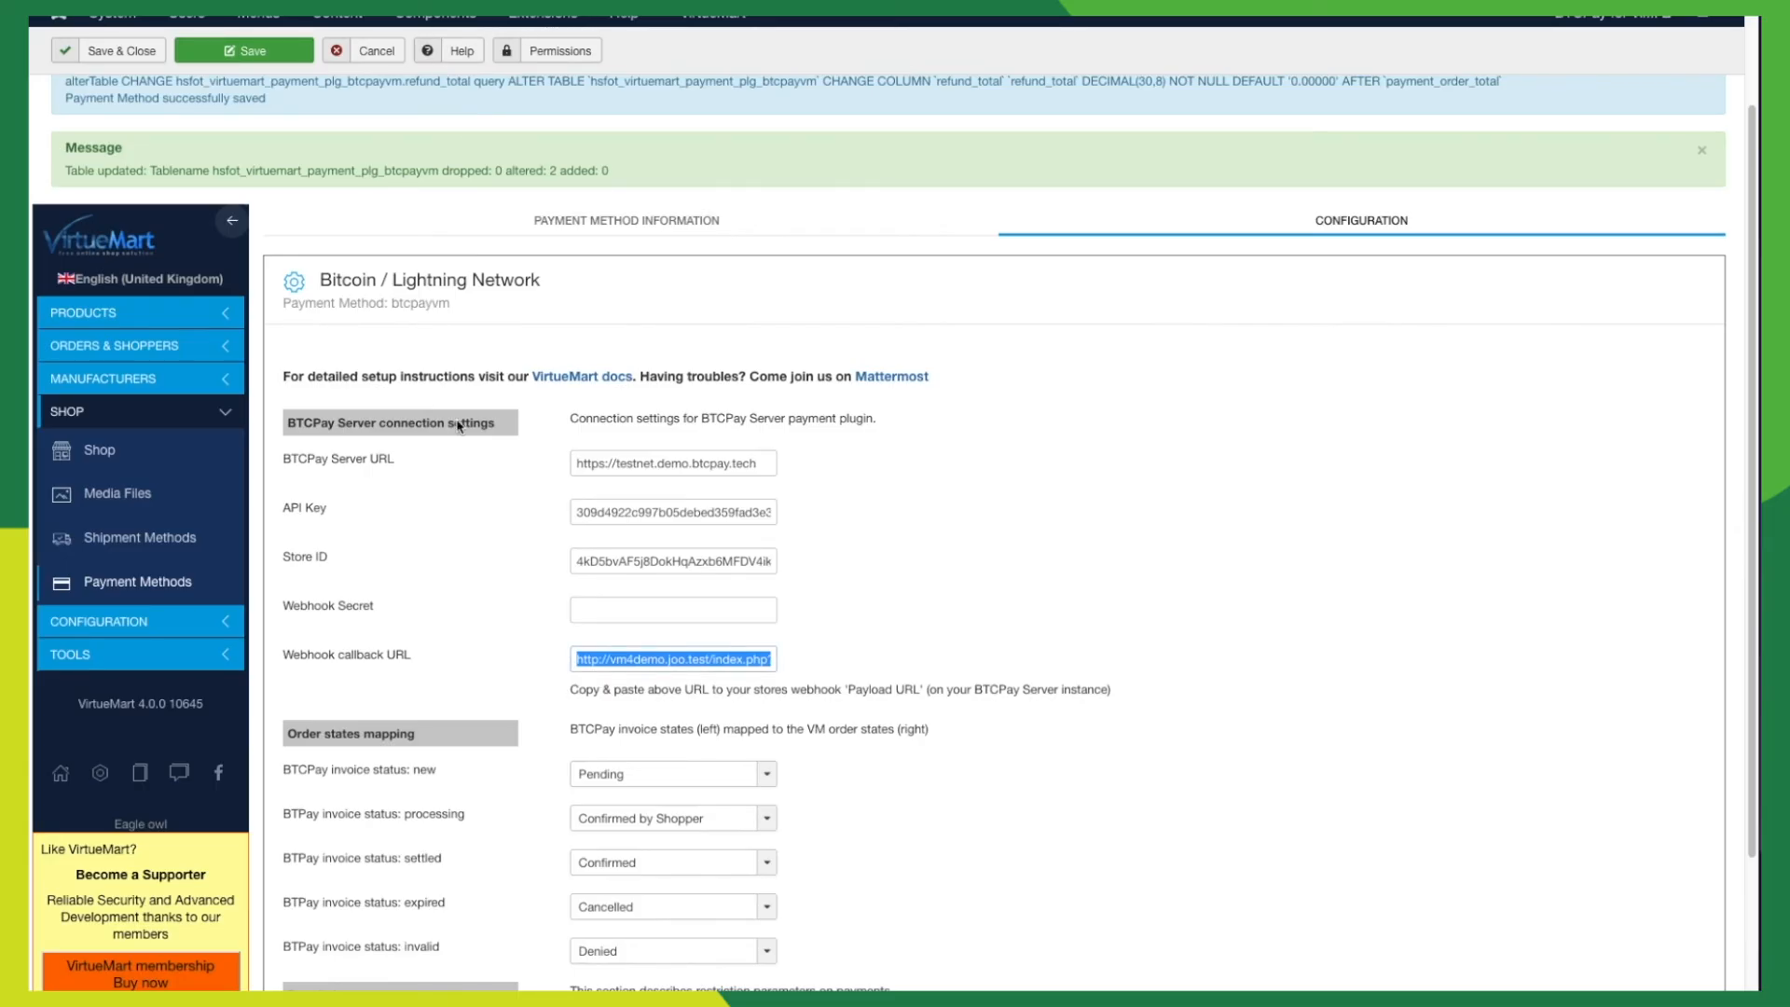
{"action": "left_click", "coordinate": [608, 612]}
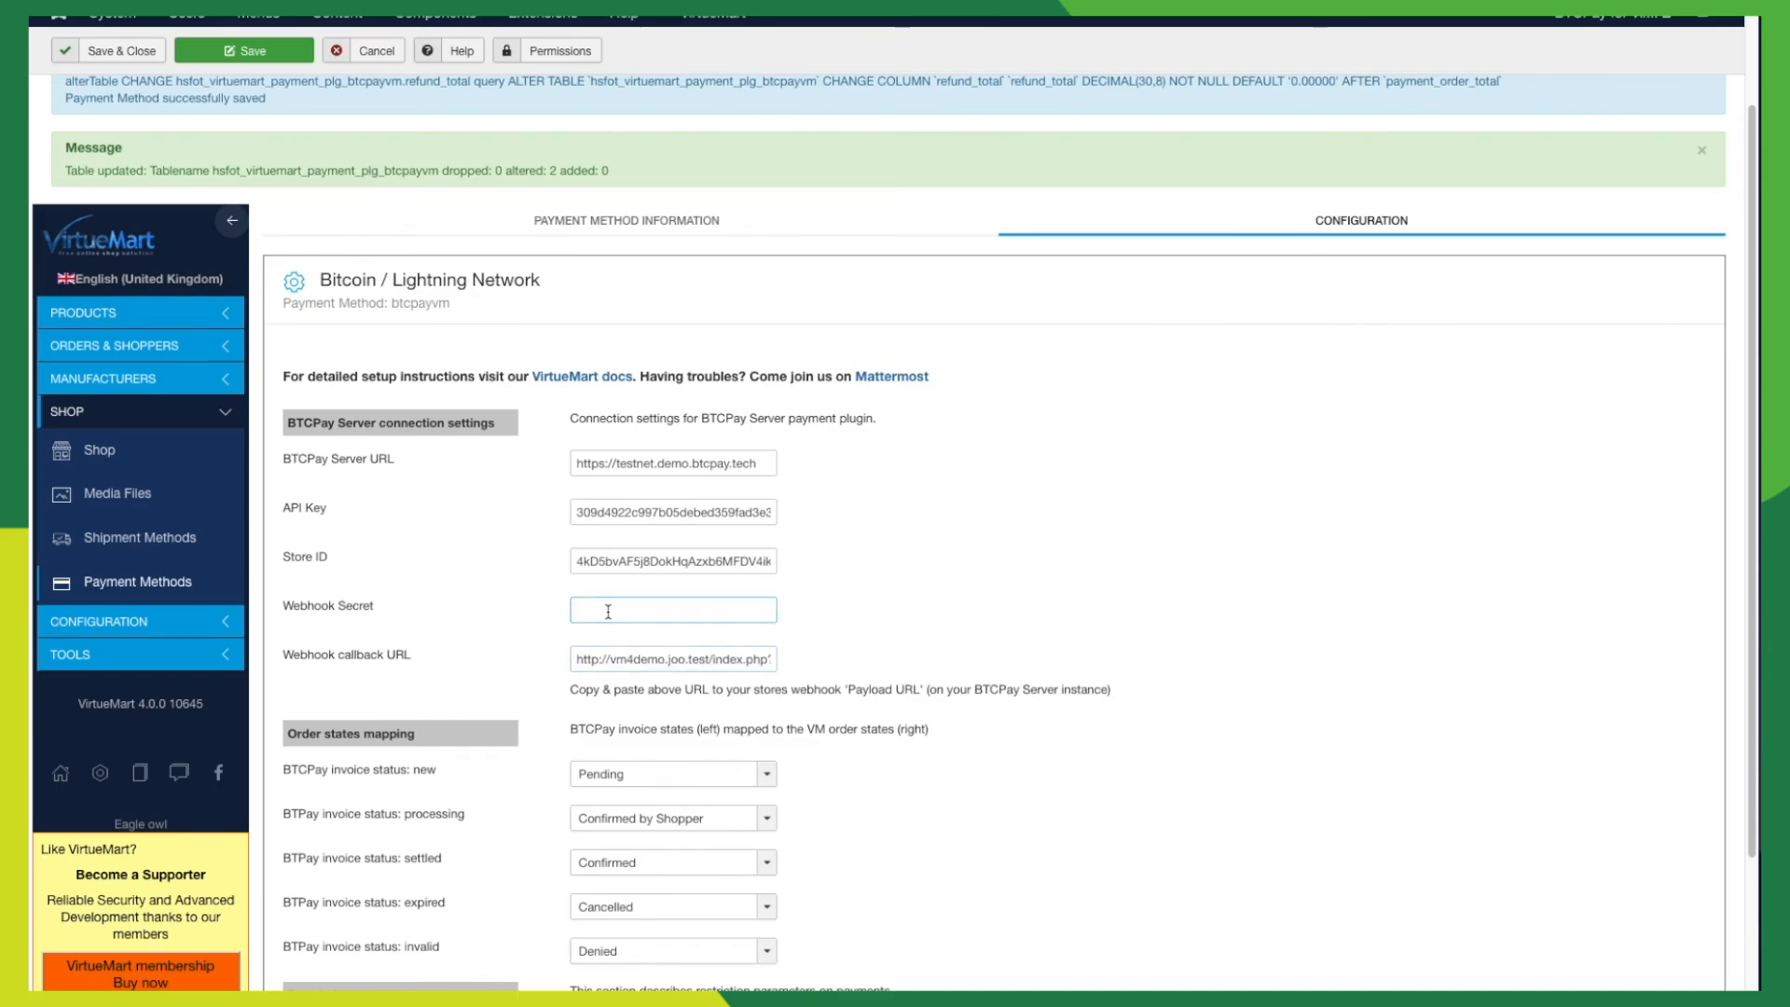
{"action": "key", "text": "ctrl+v"}
{"action": "left_click", "coordinate": [251, 58]}
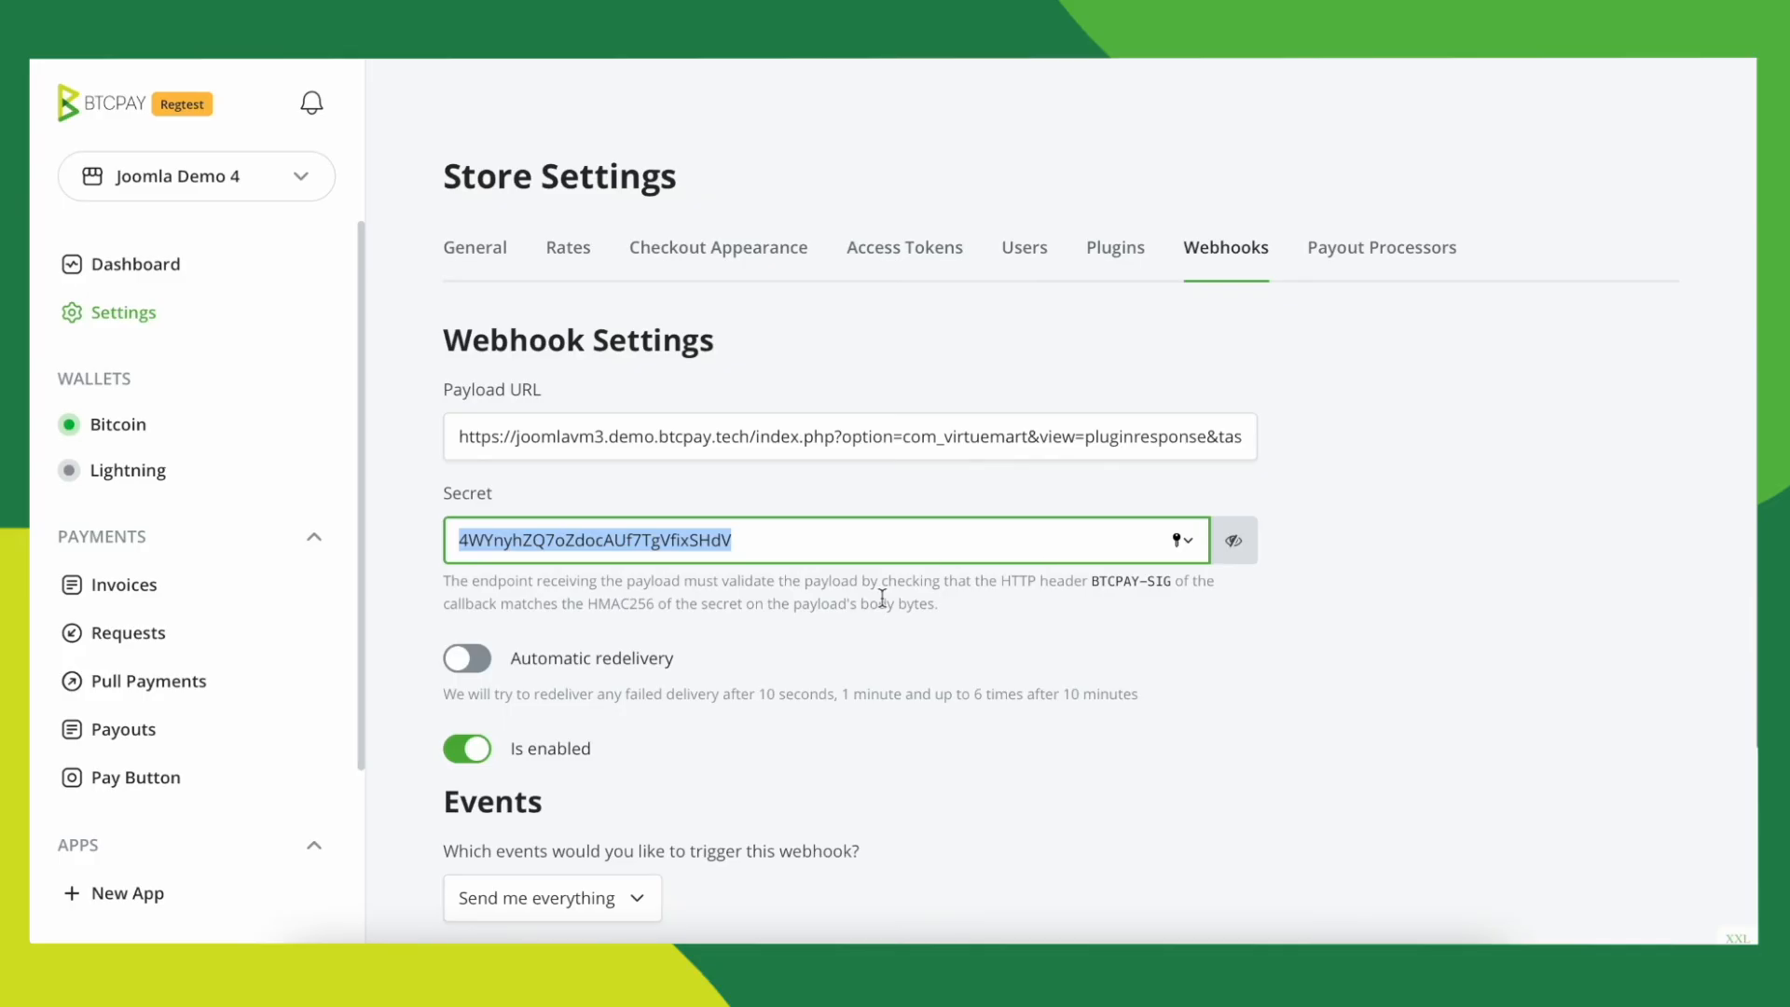
Step: Enable automatic redelivery for the webhook in BTCPay Server, keep its events at Send me everything, and add the webhook
{"action": "left_click", "coordinate": [471, 660]}
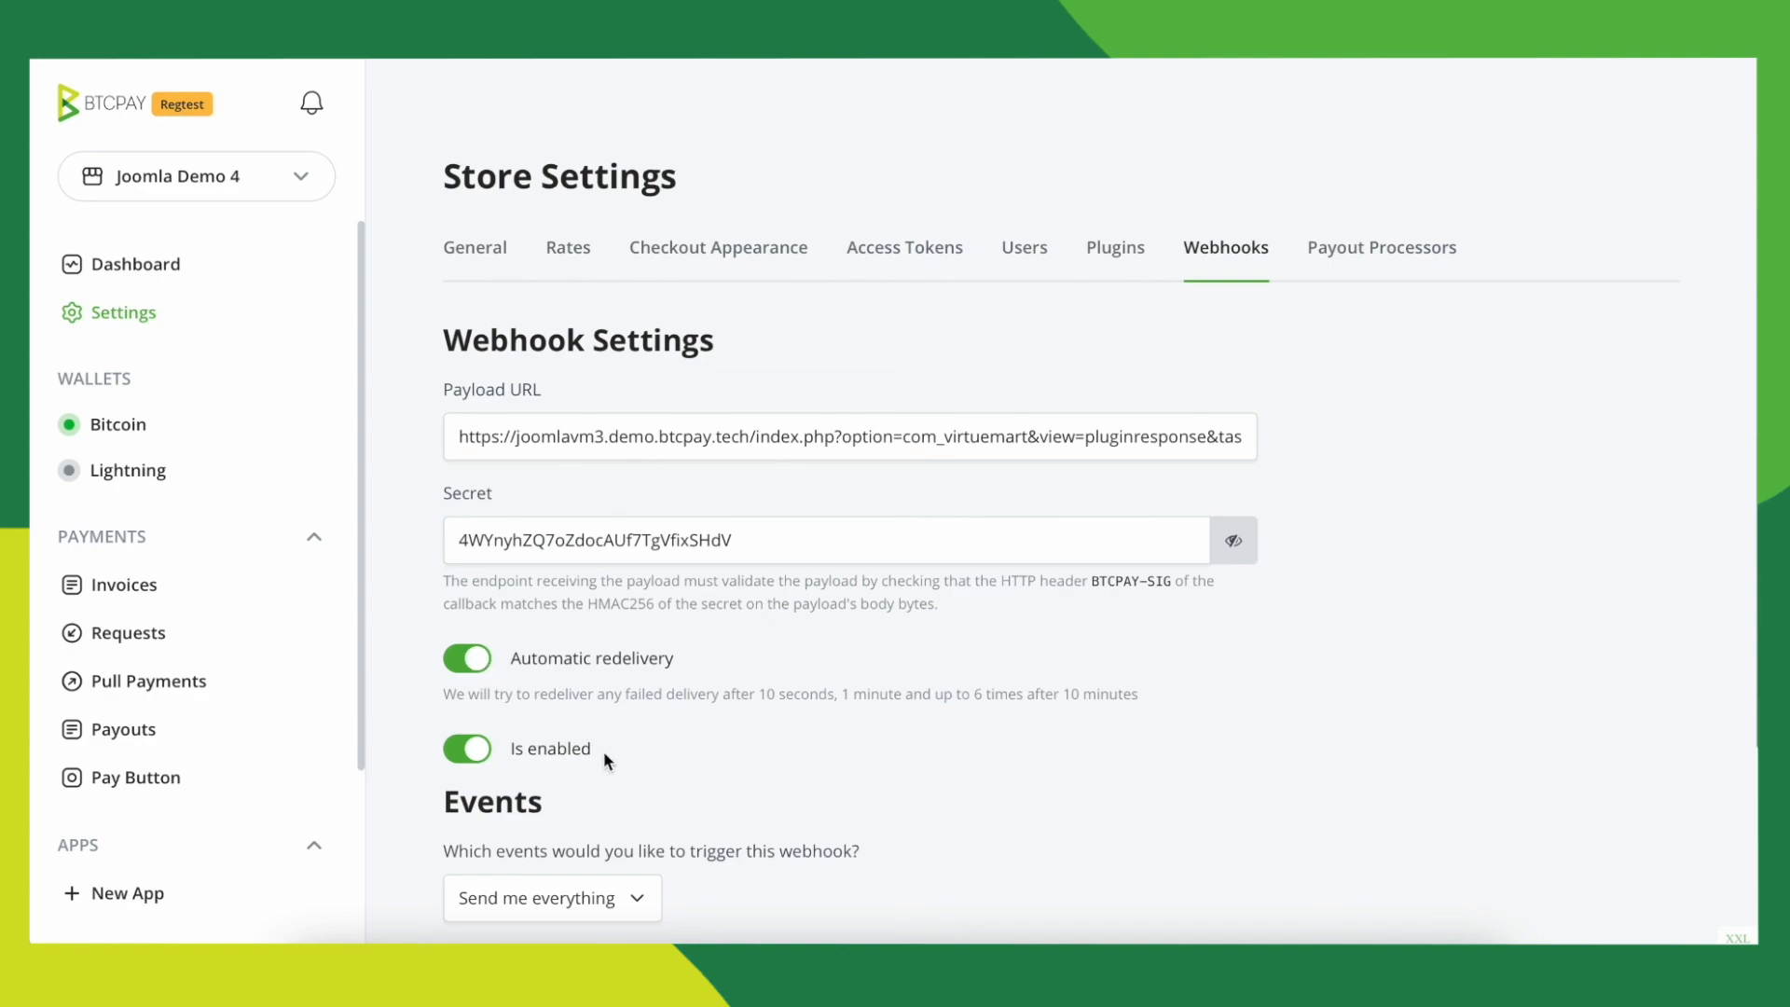
{"action": "scroll", "coordinate": [653, 792], "scroll_direction": "down", "scroll_amount": 1}
{"action": "left_click", "coordinate": [638, 807]}
{"action": "left_click", "coordinate": [636, 807]}
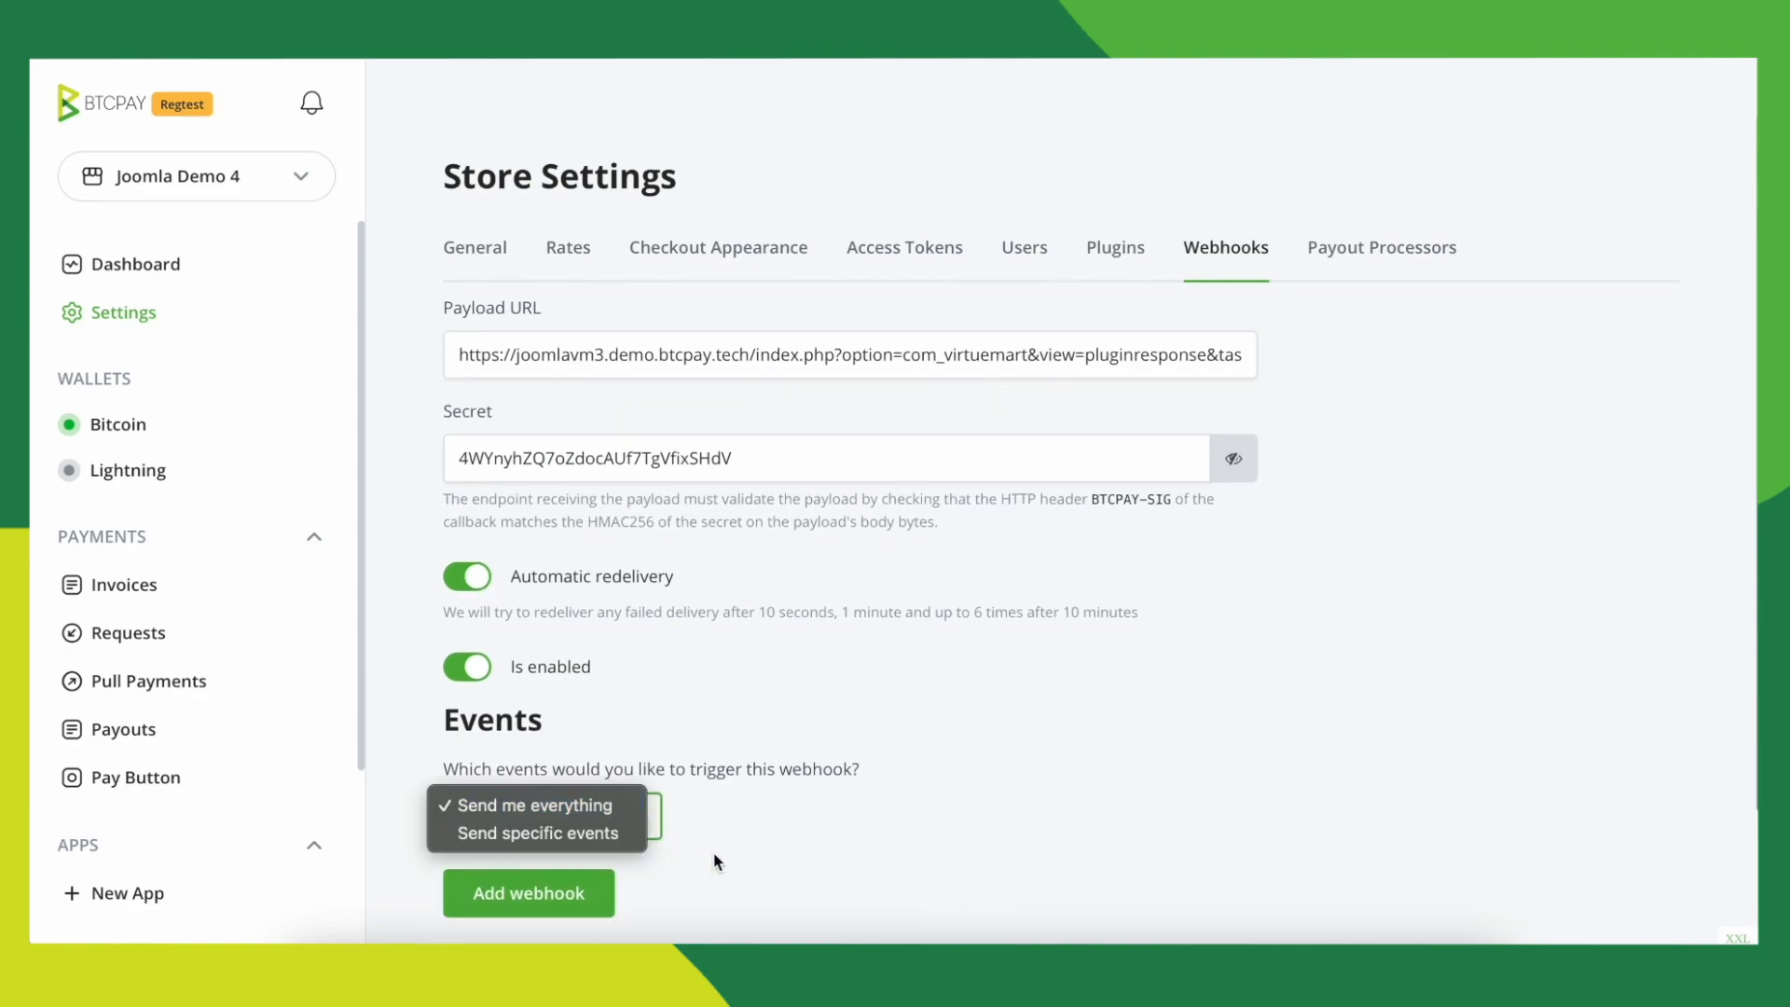
{"action": "left_click", "coordinate": [578, 893]}
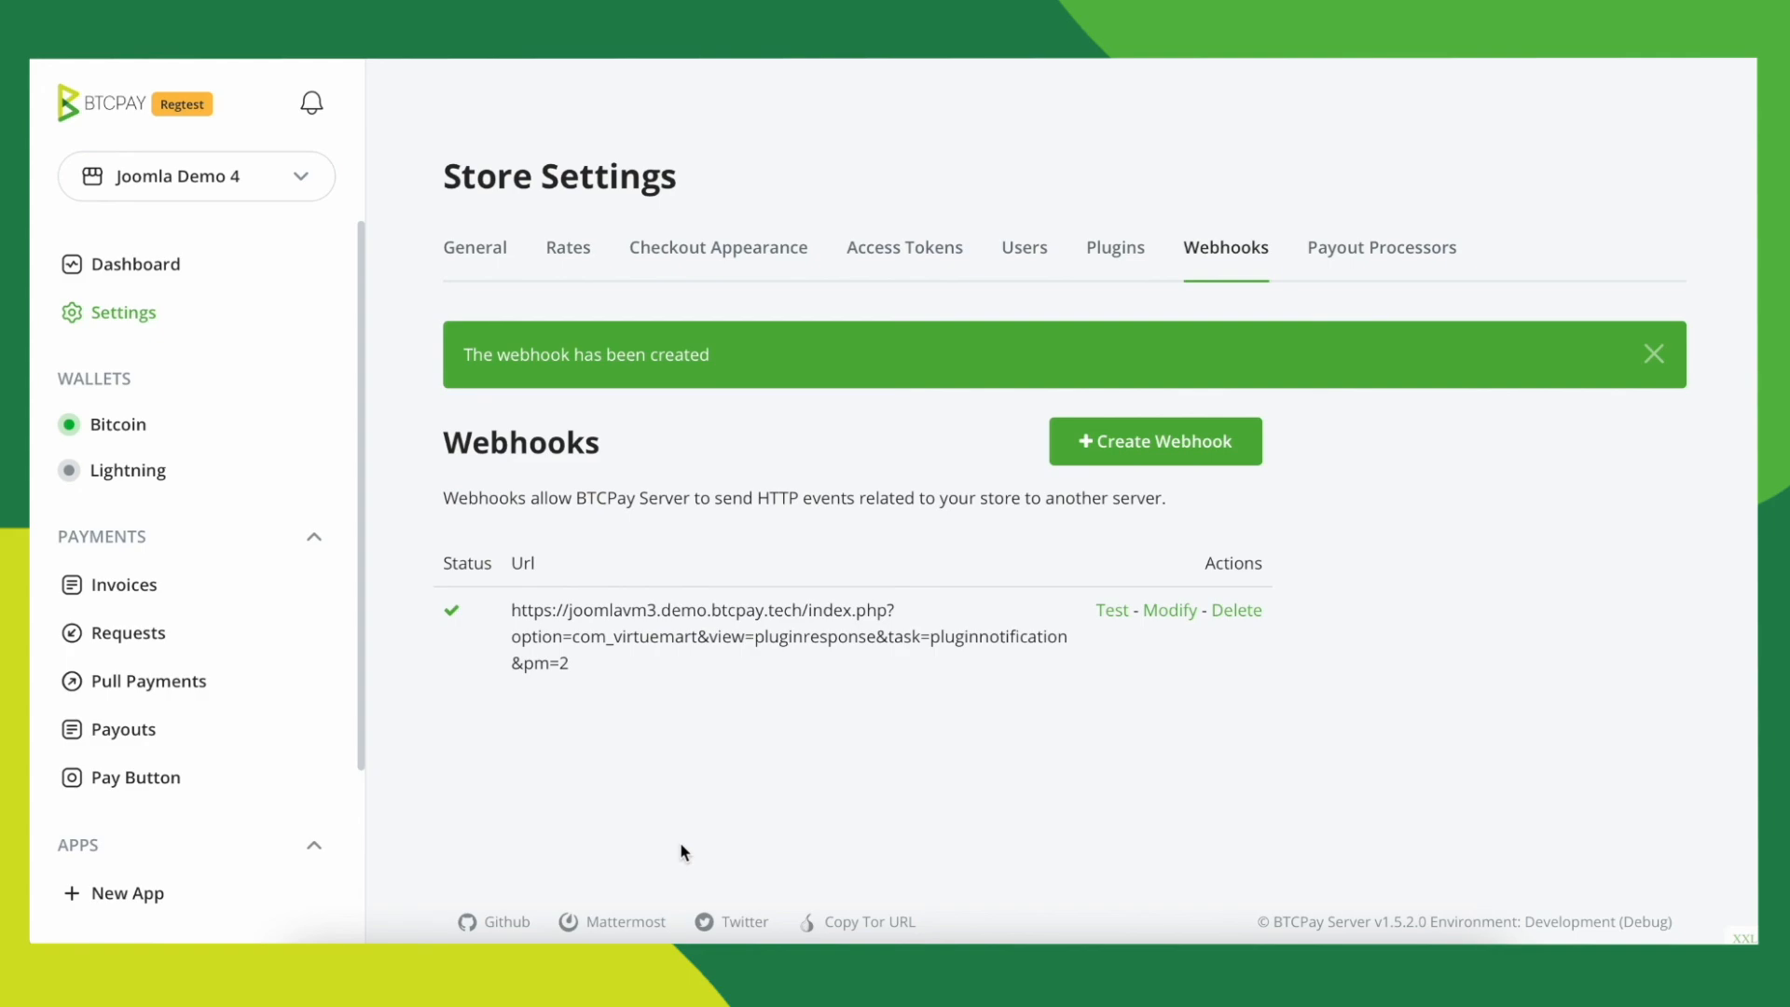